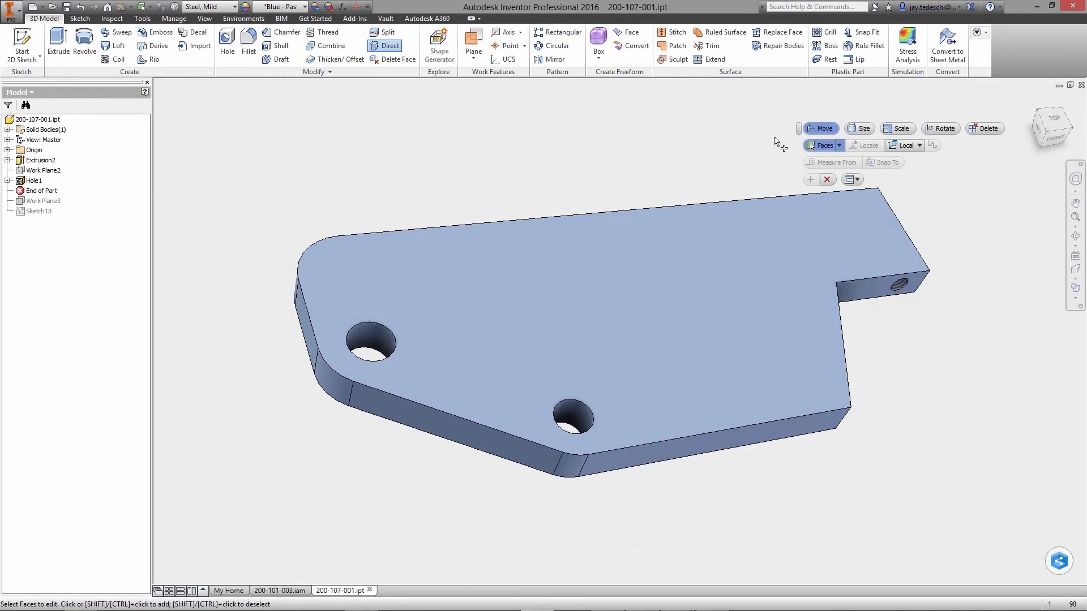
# Move the plate's long straight rear side face outward with Direct edit to widen the plate.
pyautogui.click(629, 215)
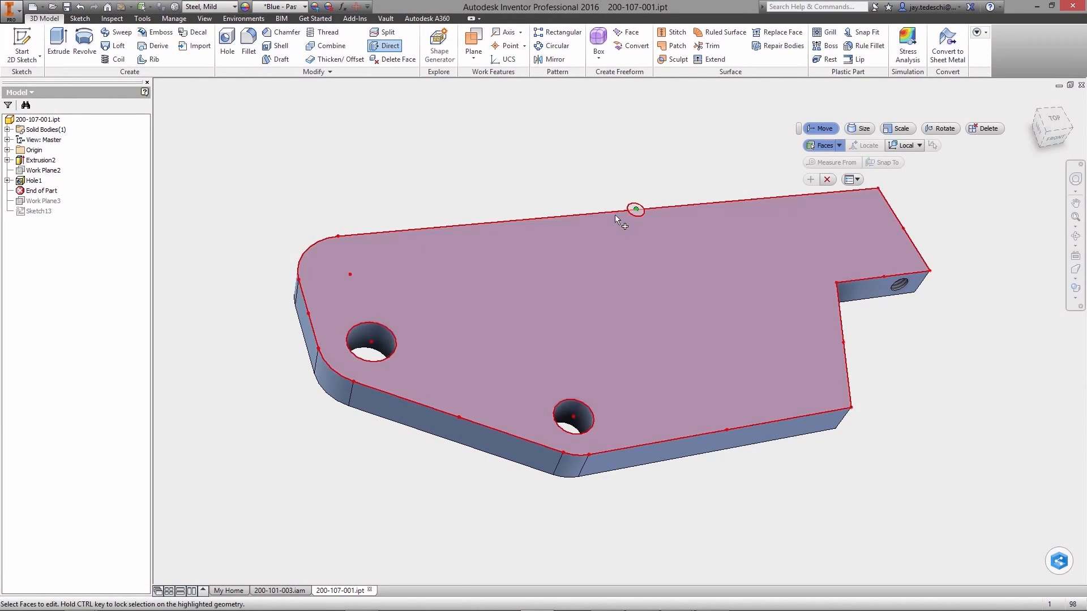
pyautogui.rightClick(630, 217)
pyautogui.click(630, 267)
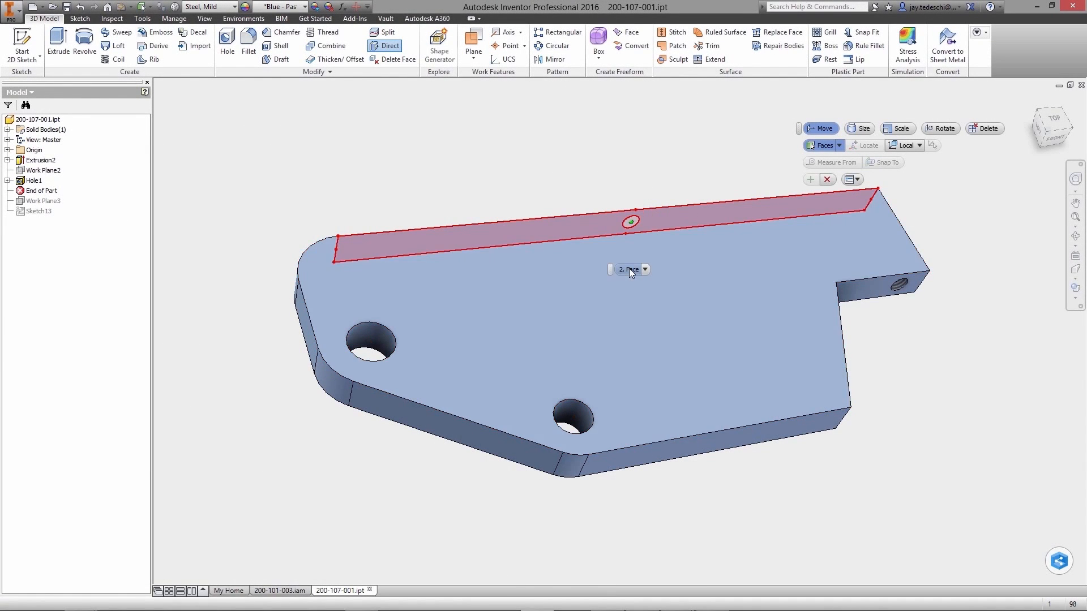
pyautogui.click(630, 269)
pyautogui.moveTo(621, 203); pyautogui.dragTo(594, 162)
pyautogui.press('Return')
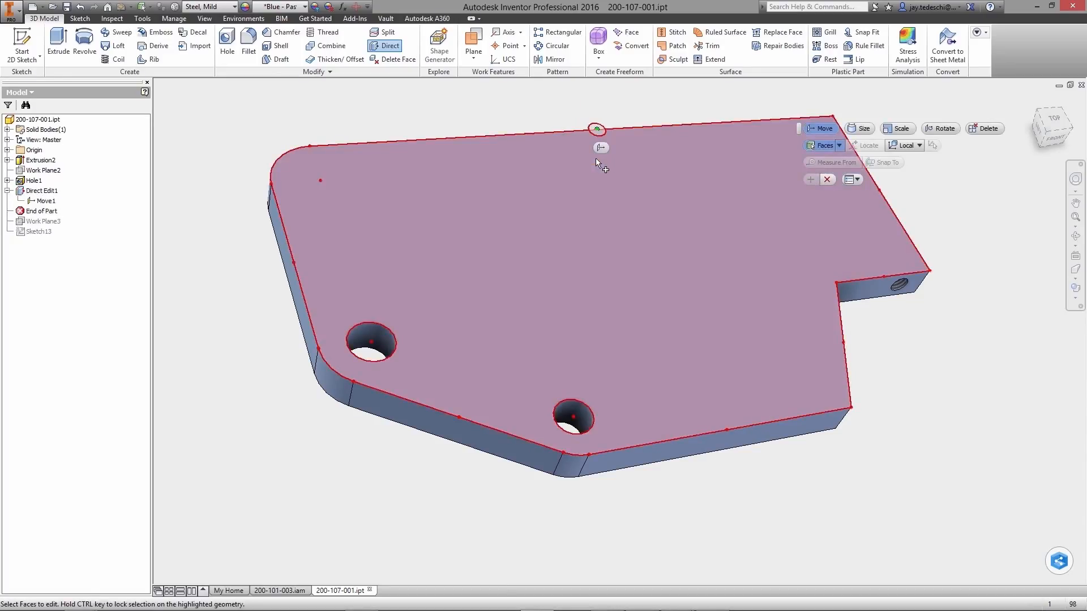
# Move the notch's side face 16.5 mm outward toward the threaded tab and finish the direct edit.
pyautogui.rightClick(838, 352)
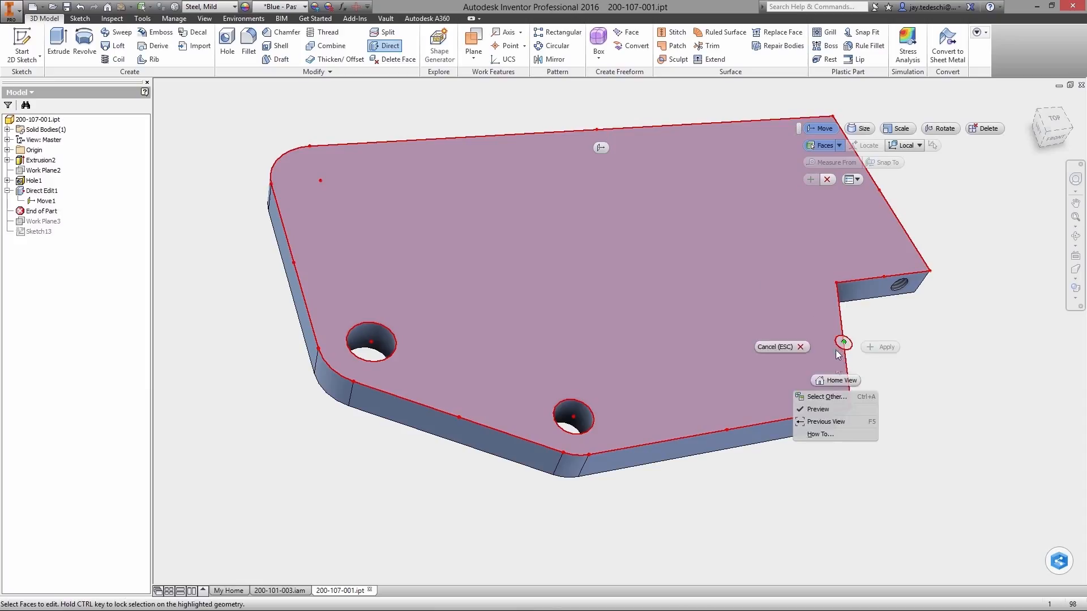
pyautogui.click(838, 397)
pyautogui.click(838, 397)
pyautogui.moveTo(864, 361); pyautogui.dragTo(892, 363)
pyautogui.write('16.5')
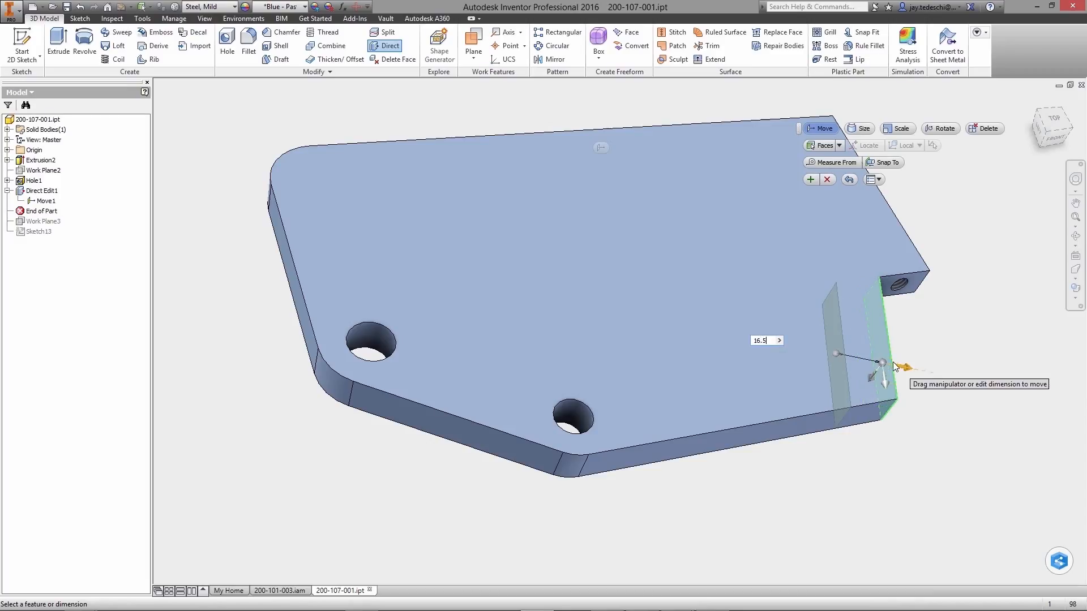
pyautogui.press('Return')
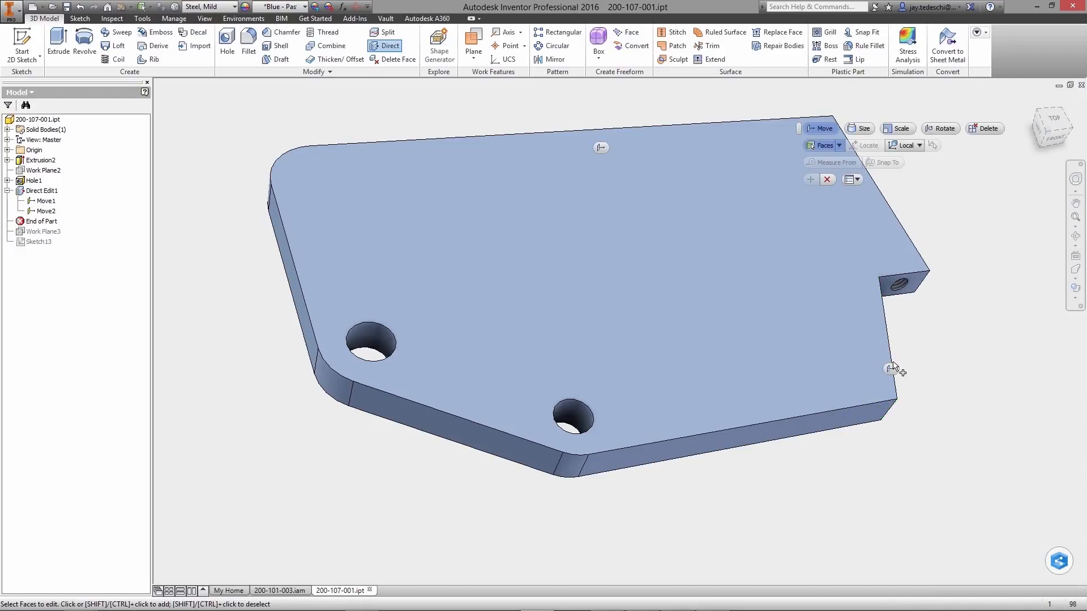
pyautogui.click(827, 179)
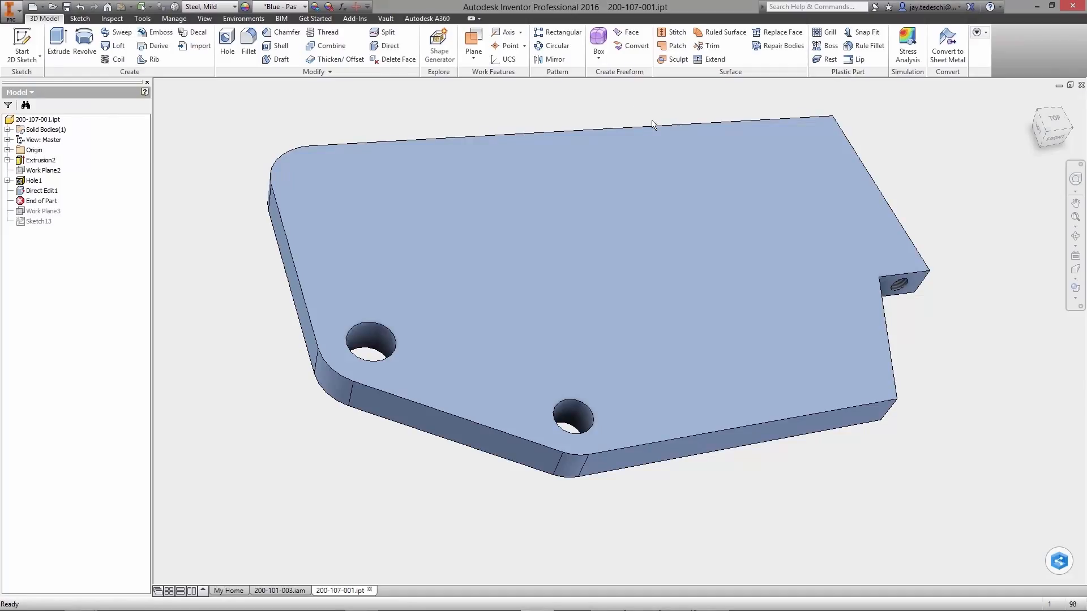
# Start a Shape Generator study for the plate and override its material with Steel, Alloy.
pyautogui.click(438, 48)
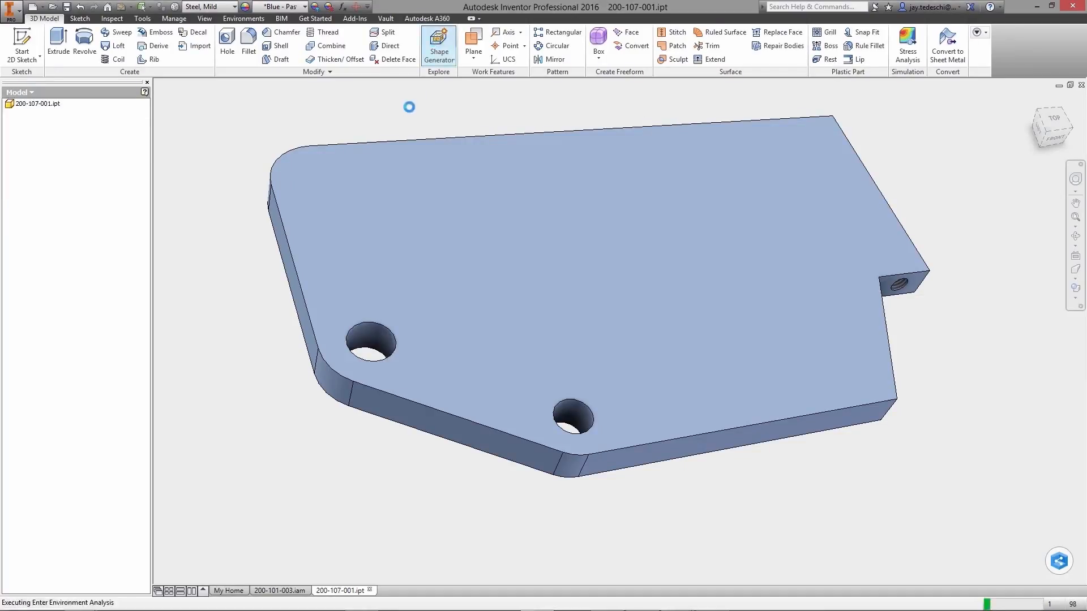
pyautogui.click(46, 43)
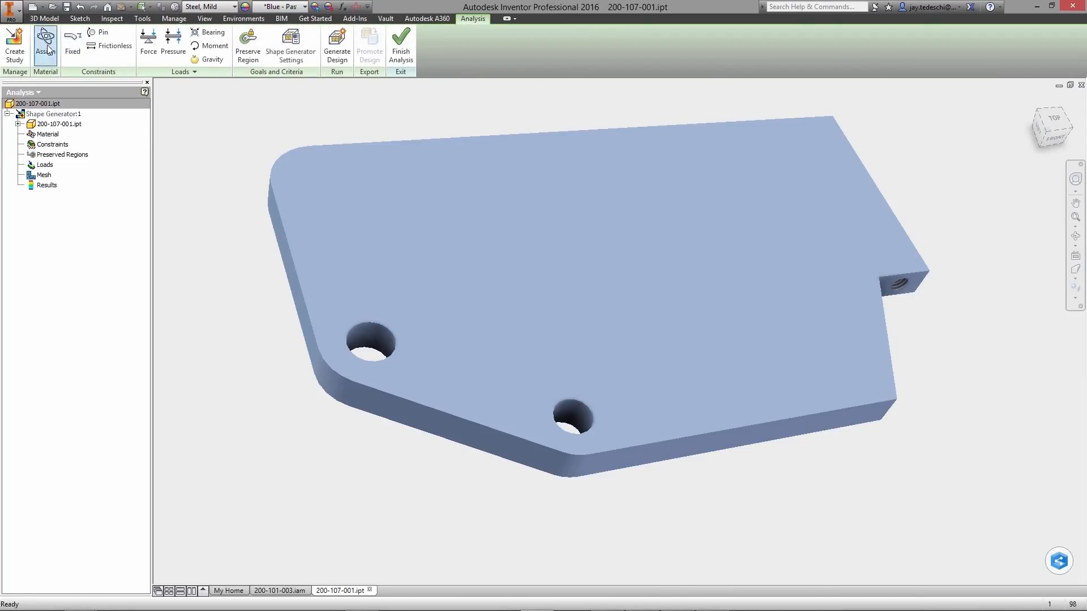
pyautogui.click(339, 117)
pyautogui.click(378, 115)
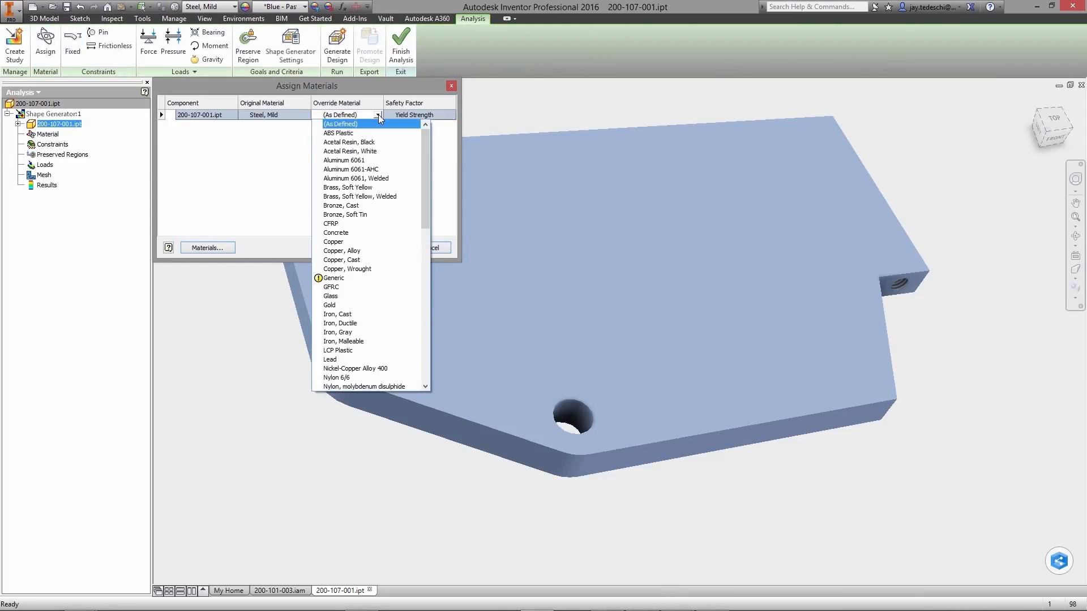
pyautogui.moveTo(422, 142); pyautogui.dragTo(433, 257)
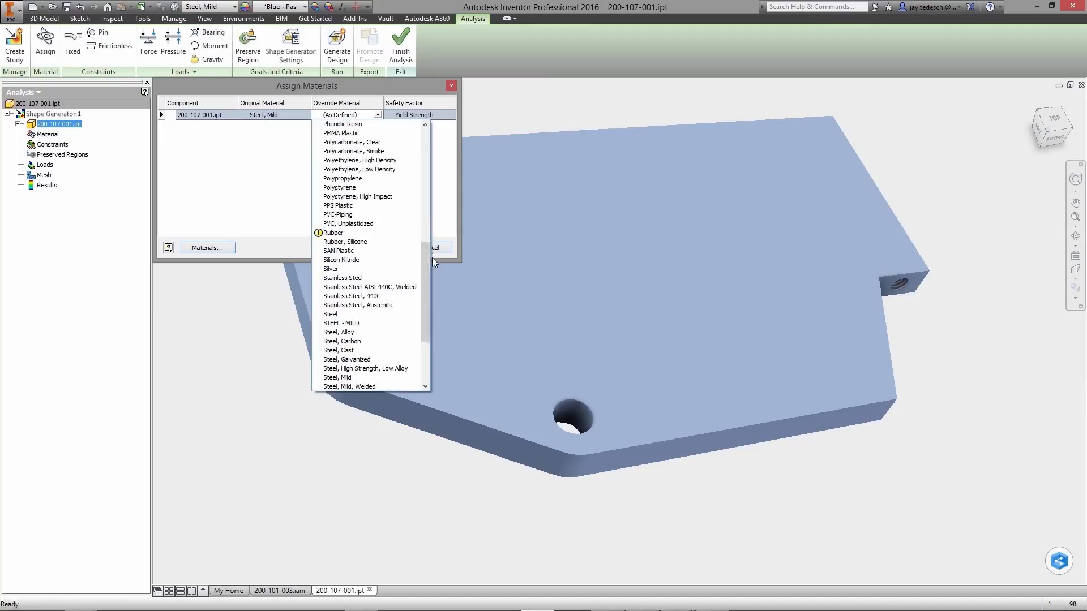
pyautogui.click(351, 330)
pyautogui.click(382, 248)
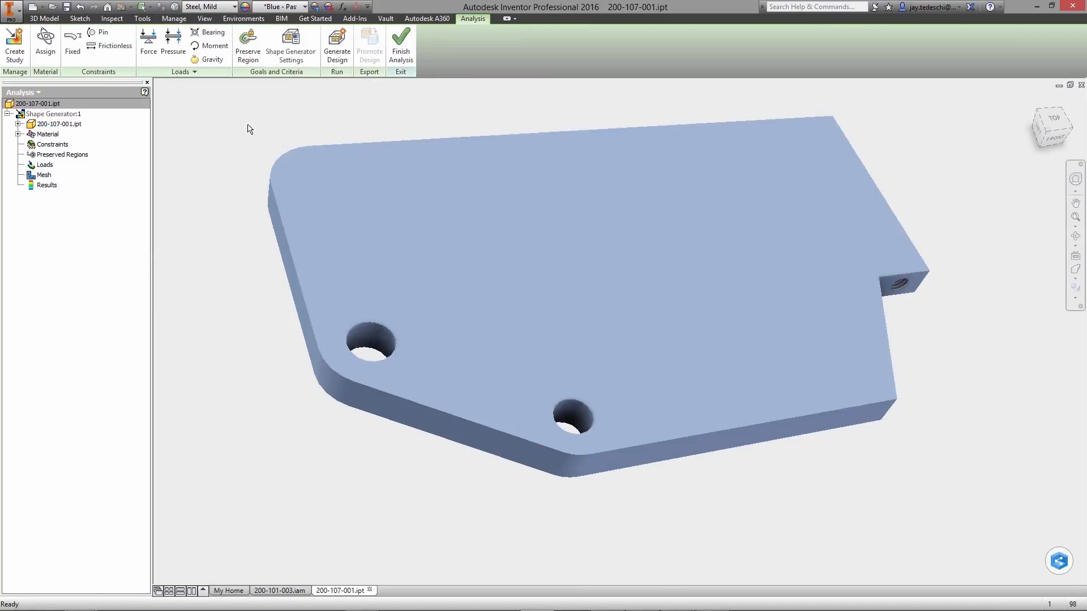
# Add a pin constraint to the smaller hole and a frictionless constraint to the tab face containing the threaded hole.
pyautogui.click(100, 32)
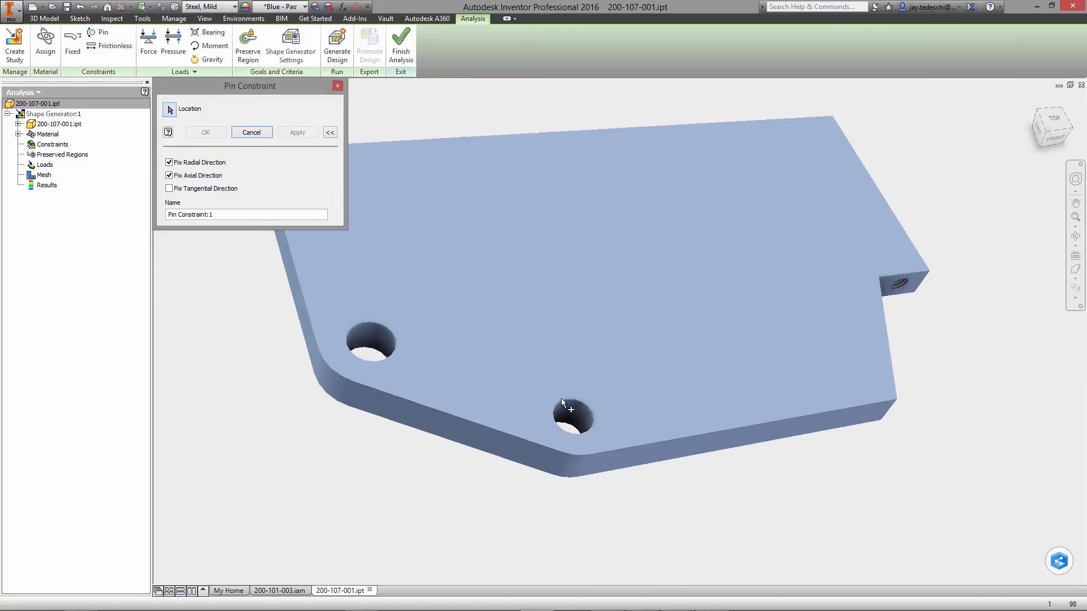
pyautogui.click(566, 408)
pyautogui.click(206, 133)
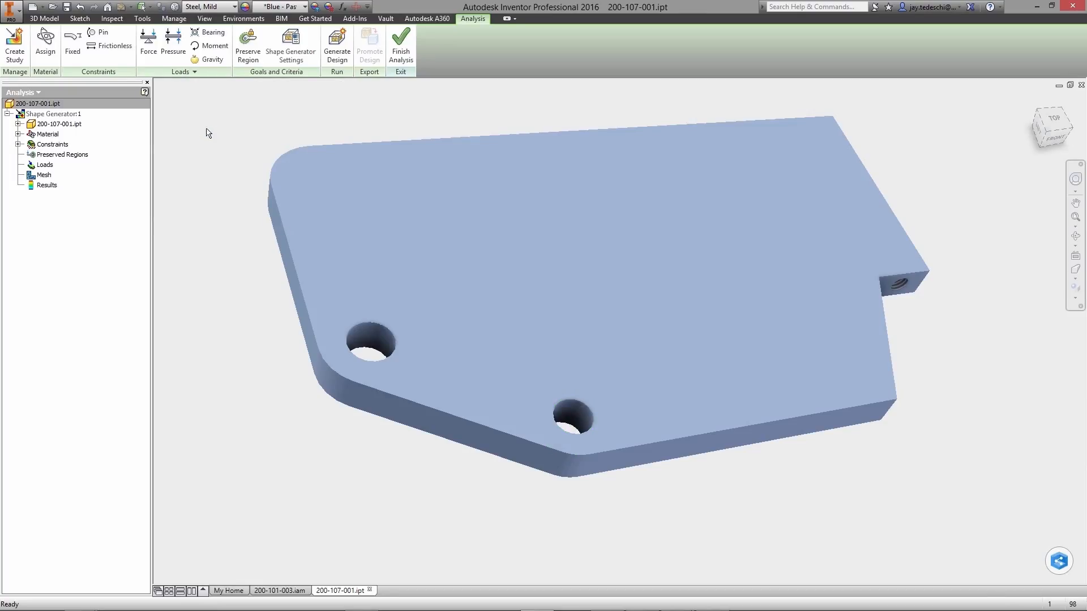
pyautogui.click(109, 45)
pyautogui.click(913, 288)
pyautogui.click(202, 132)
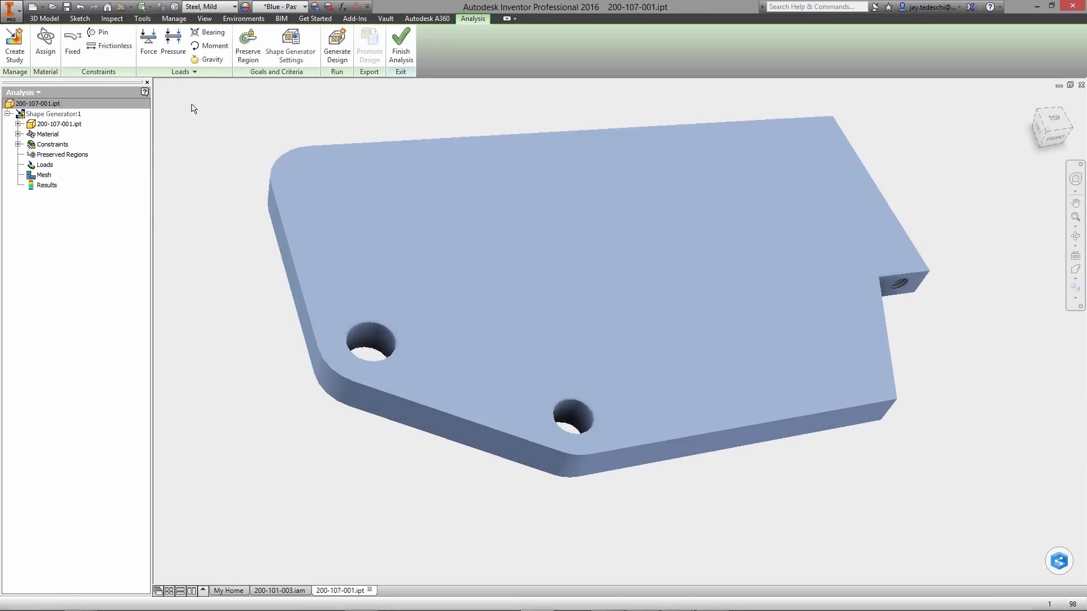
# Apply a 1000 N bearing load to the larger hole, directed along the plate's short straight side edge.
pyautogui.click(209, 32)
pyautogui.click(373, 337)
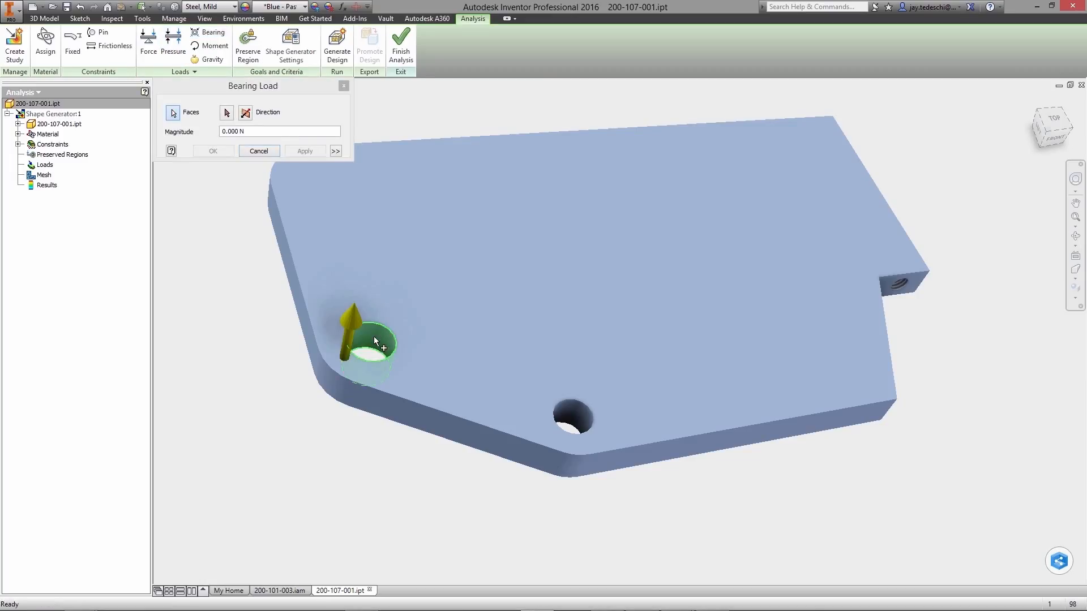
pyautogui.click(226, 112)
pyautogui.click(293, 259)
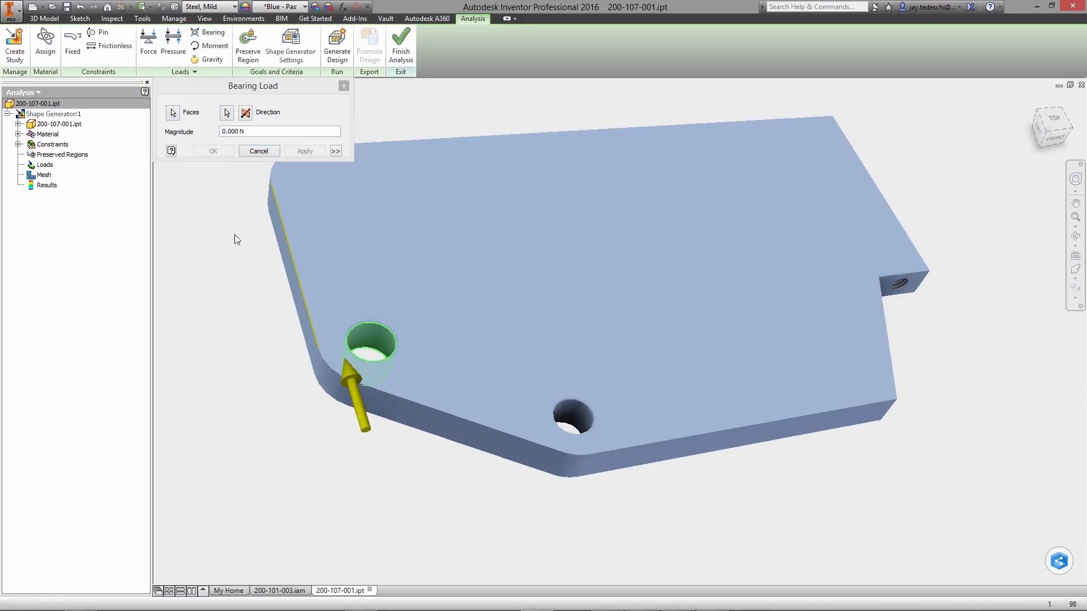
pyautogui.write('1000')
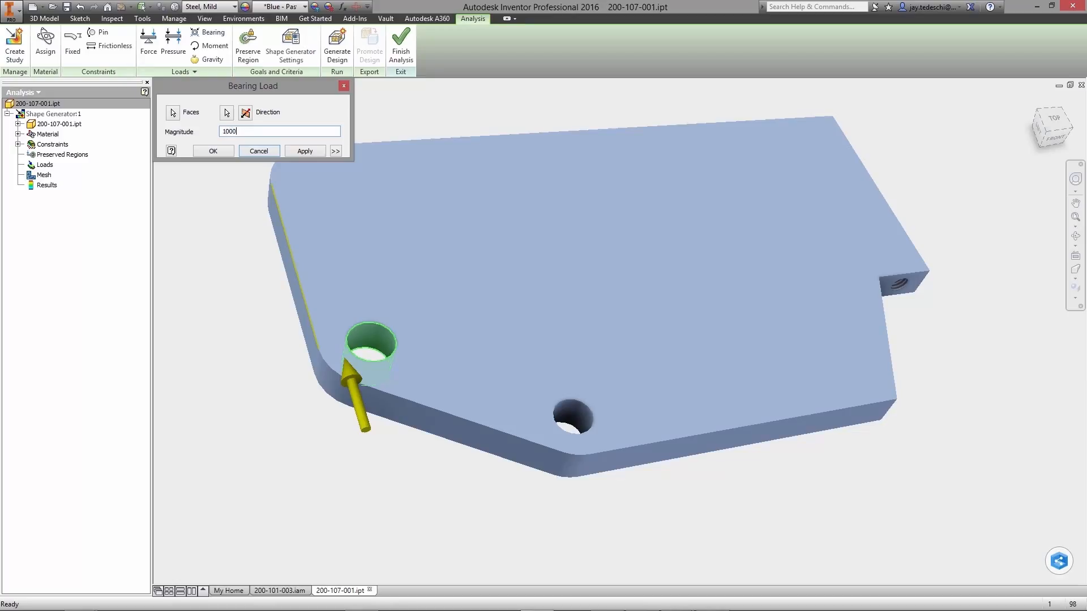
pyautogui.click(213, 150)
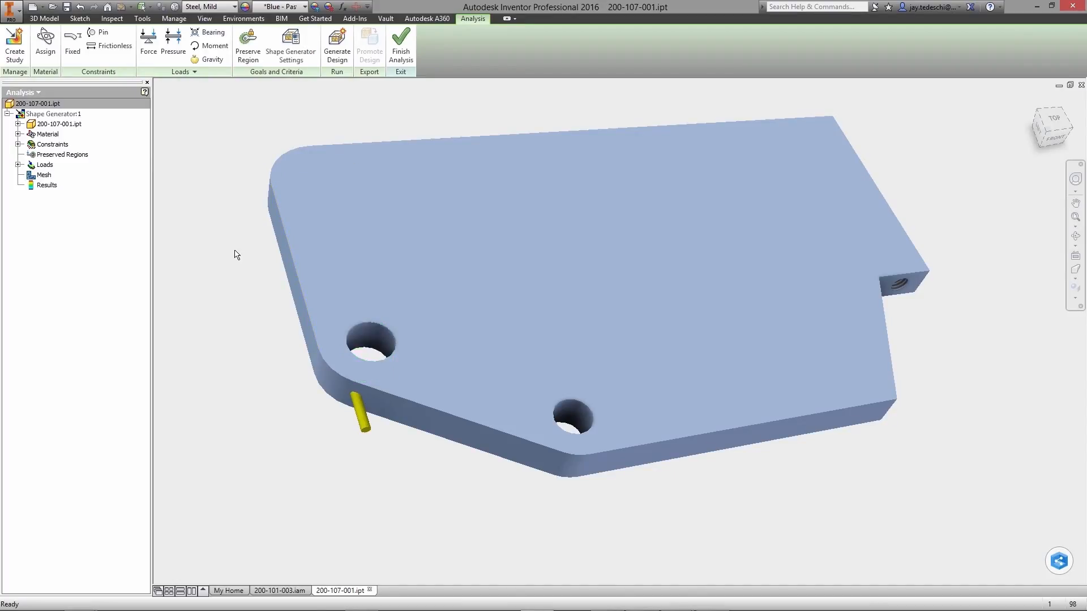
# Define preserve regions at the rounded corners around the larger and smaller holes and at the threaded tab face.
pyautogui.click(248, 43)
pyautogui.click(334, 386)
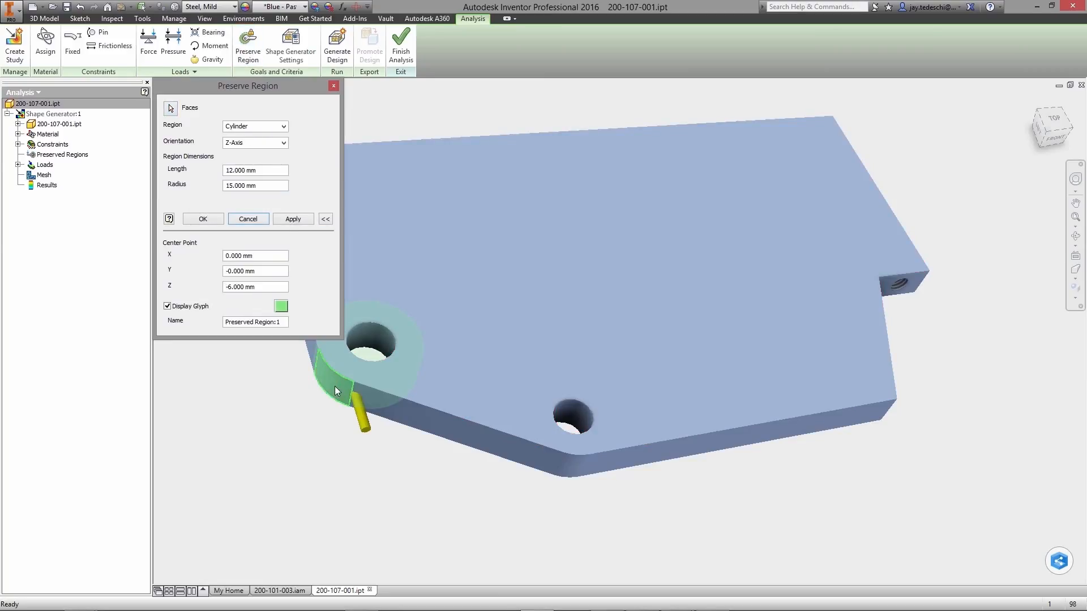
pyautogui.click(293, 219)
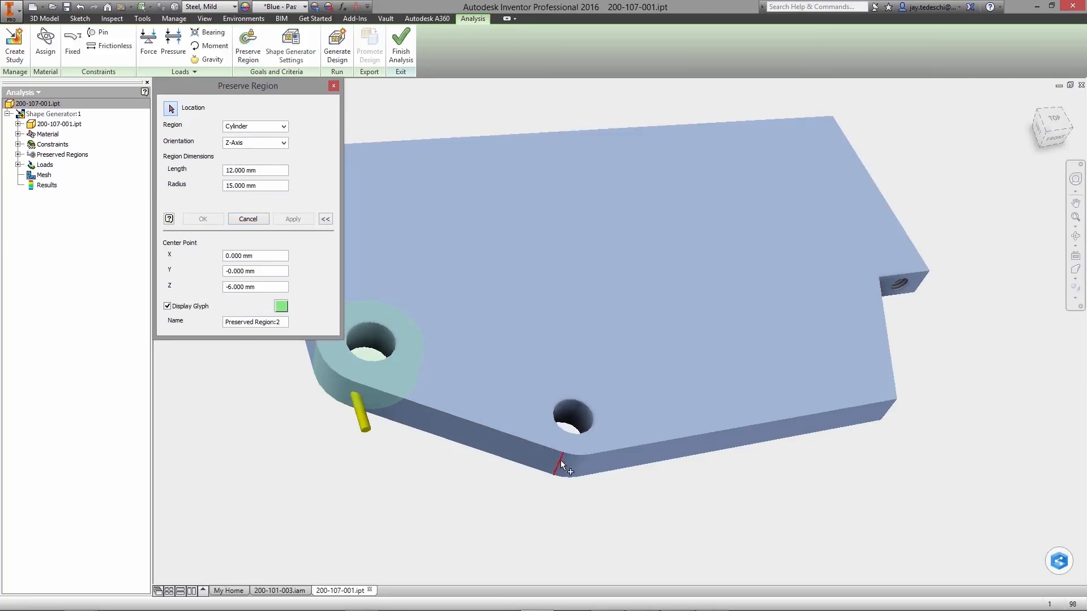
pyautogui.click(565, 465)
pyautogui.click(293, 219)
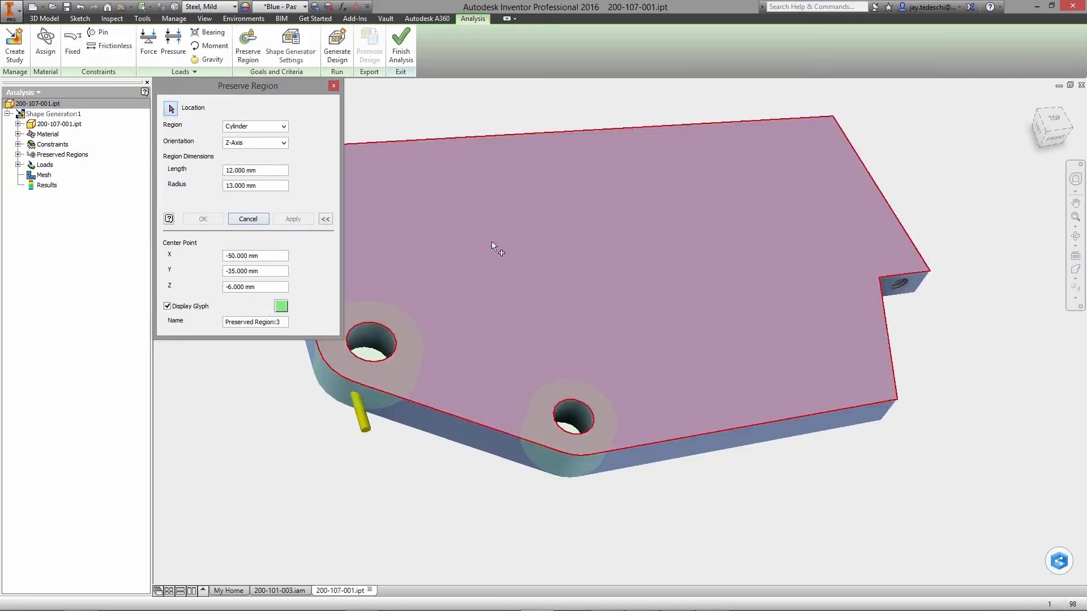
pyautogui.click(908, 290)
pyautogui.click(203, 219)
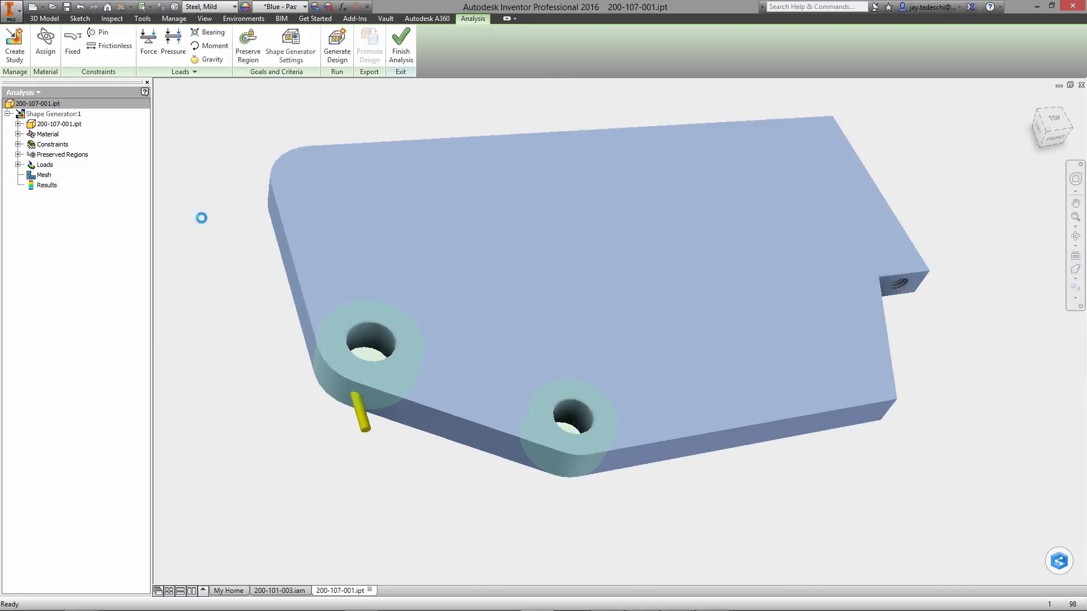
# Set the mass target to reduce the original by 75% and run the design generation.
pyautogui.click(290, 46)
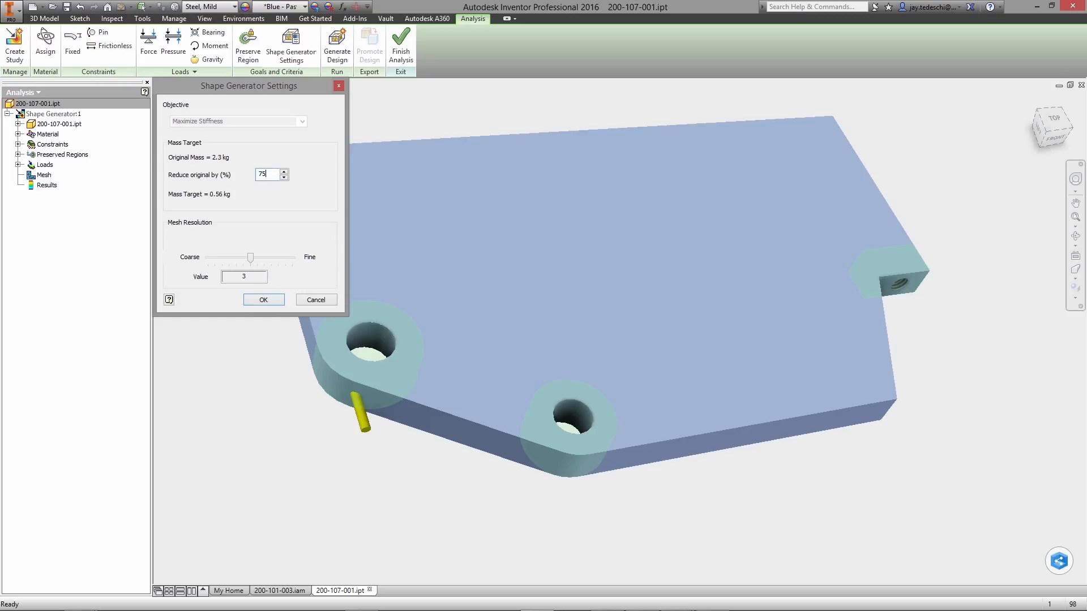
pyautogui.click(264, 300)
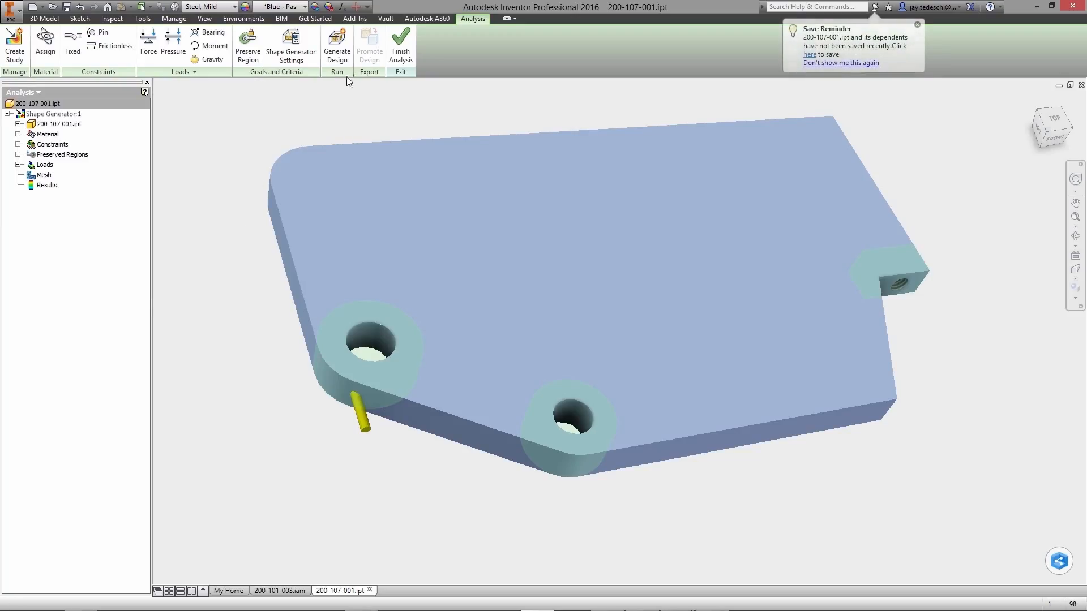
pyautogui.click(338, 48)
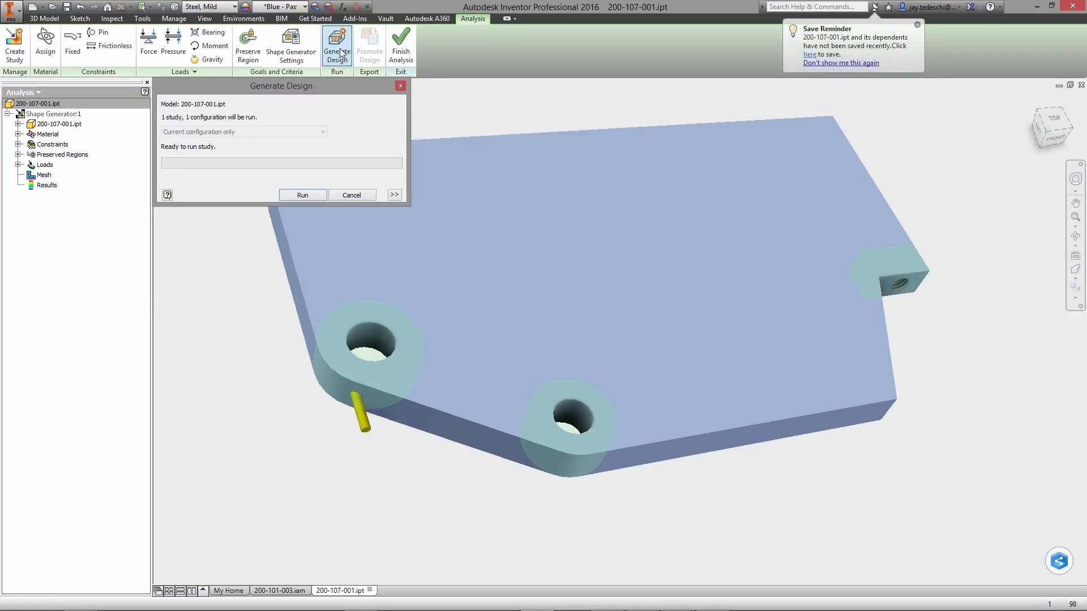
pyautogui.click(304, 195)
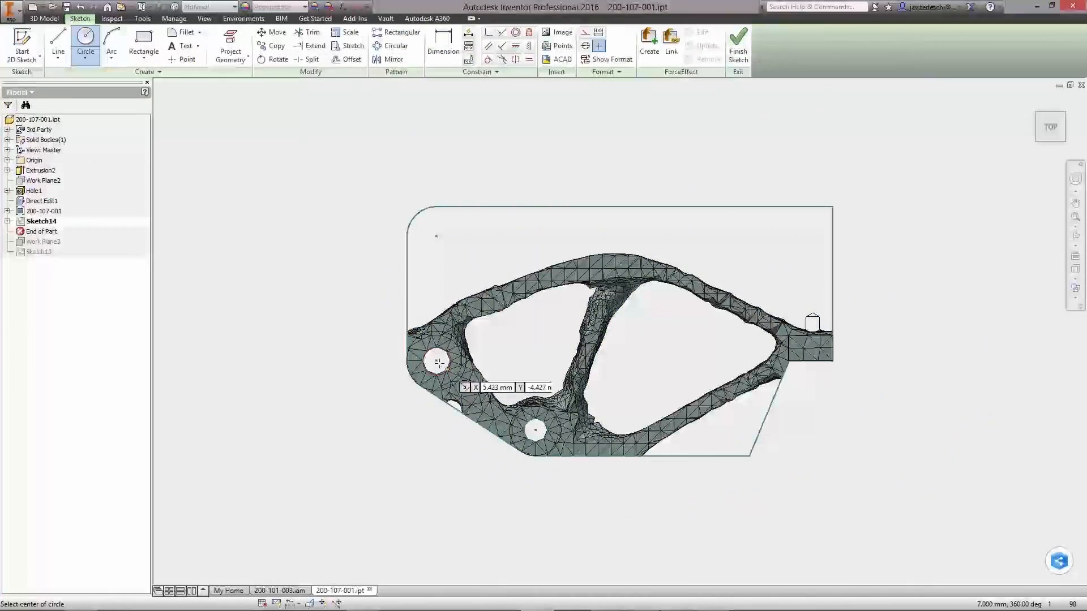
# Sketch a circle concentric with each of the two holes, reaching the plate's outer edges.
pyautogui.click(387, 363)
pyautogui.click(536, 430)
pyautogui.click(535, 456)
# Draw a line connecting the two circles and constrain it parallel to the plate's slanted lower edge.
pyautogui.rightClick(408, 474)
pyautogui.click(410, 441)
pyautogui.click(465, 385)
pyautogui.click(510, 415)
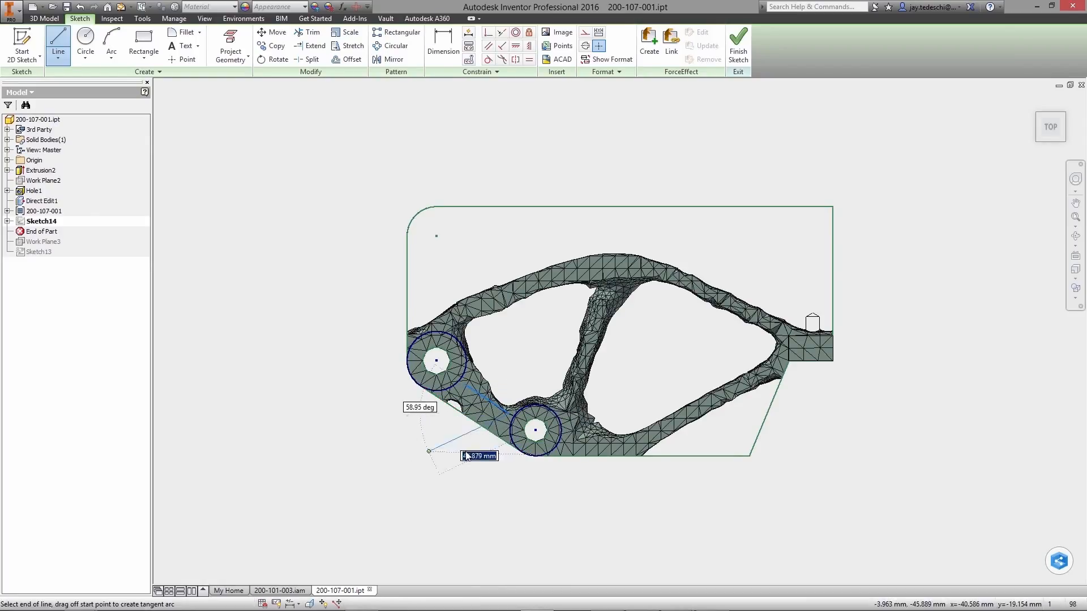
pyautogui.press('Escape')
pyautogui.rightClick(387, 425)
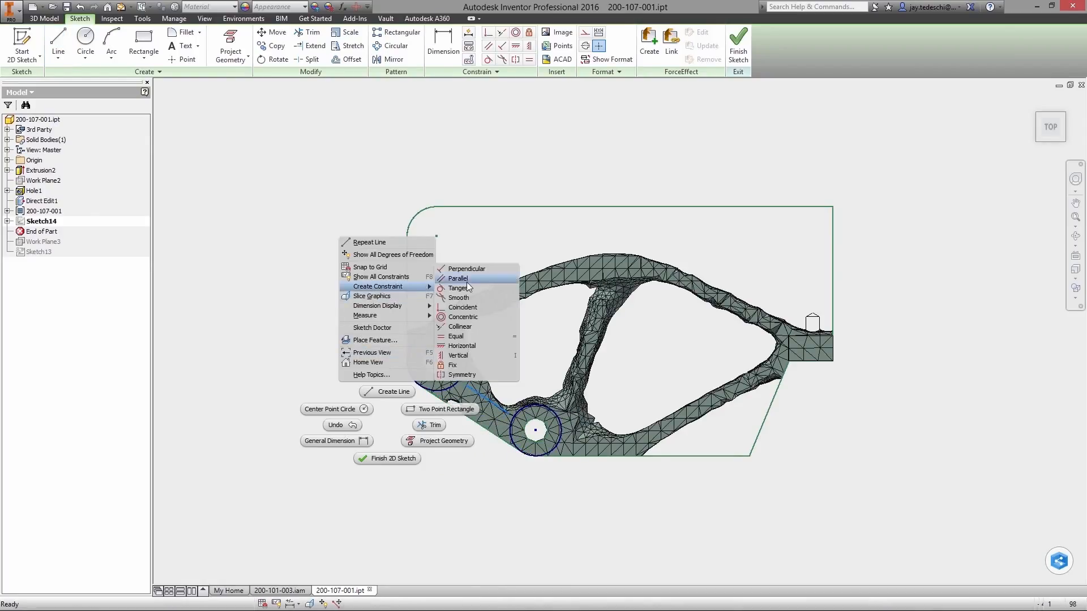
pyautogui.click(469, 325)
# Dimension the connecting line 15 mm from the plate's slanted lower edge.
pyautogui.rightClick(316, 319)
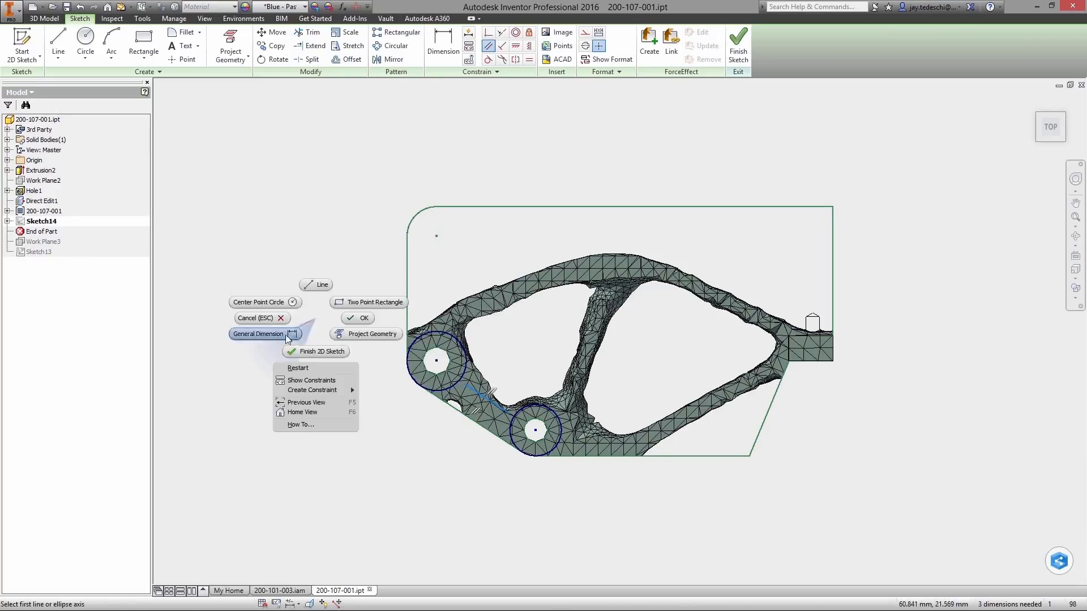
pyautogui.click(292, 335)
pyautogui.click(489, 401)
pyautogui.click(469, 418)
pyautogui.click(456, 440)
pyautogui.write('15')
pyautogui.press('Return')
# Sketch a line, tangent arc and line over the mesh's upper contour, from the large circle to the plate's far vertical edge.
pyautogui.press('l')
pyautogui.moveTo(652, 257); pyautogui.dragTo(662, 260)
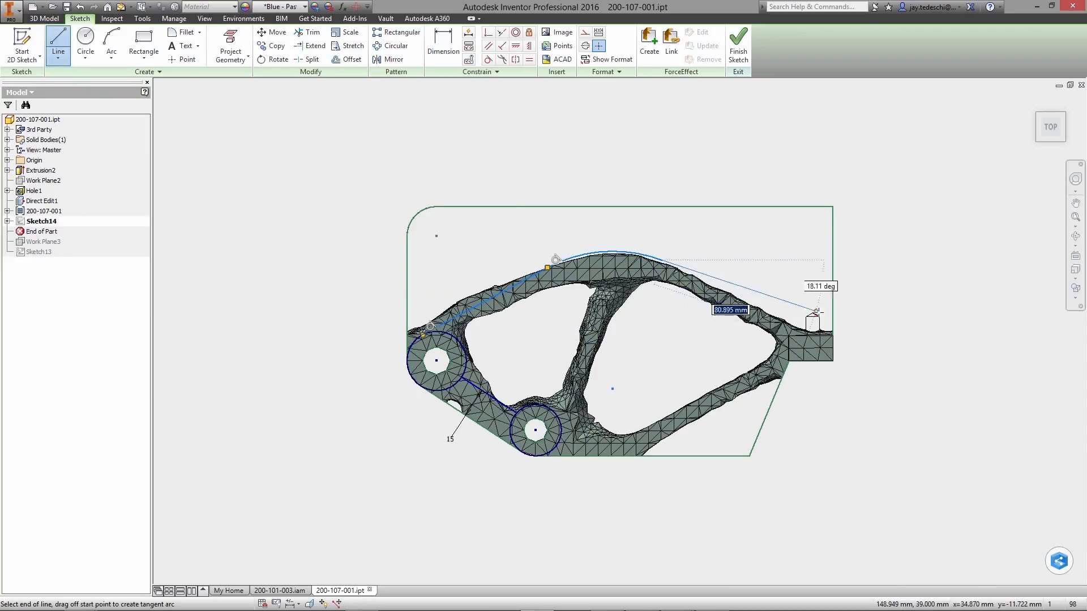
pyautogui.click(832, 325)
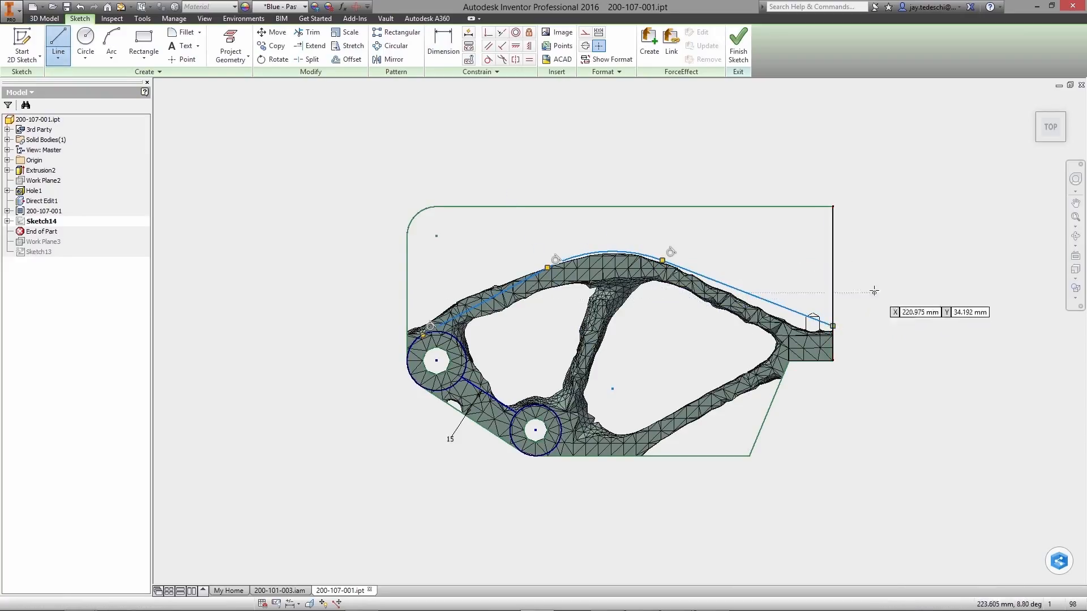
# Finish the sketch and extrude-cut the regions outside the contour and the two inner pockets through all of the plate.
pyautogui.rightClick(283, 219)
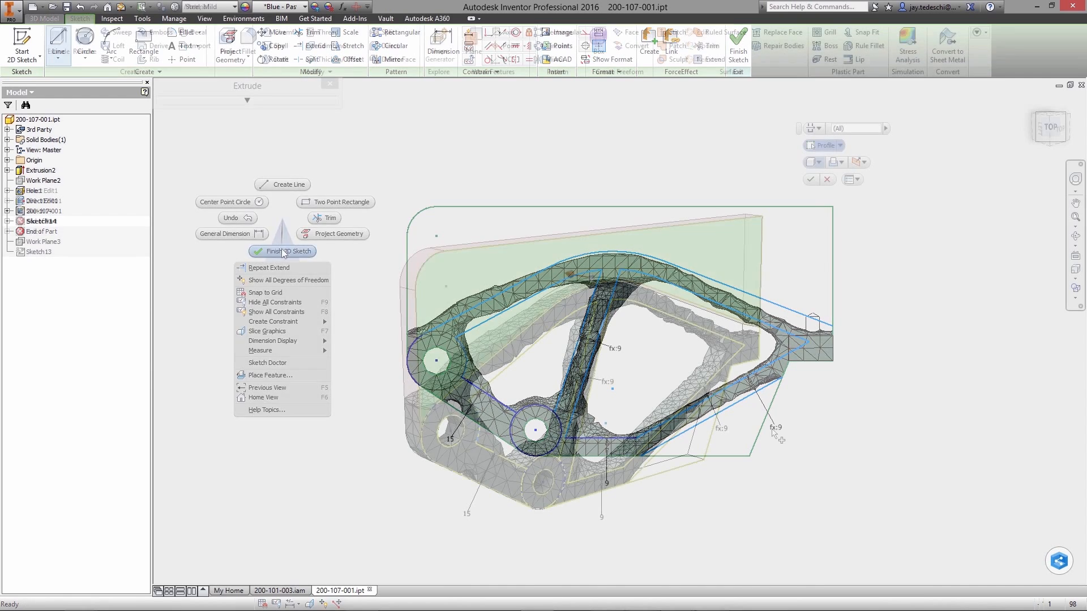
pyautogui.click(282, 251)
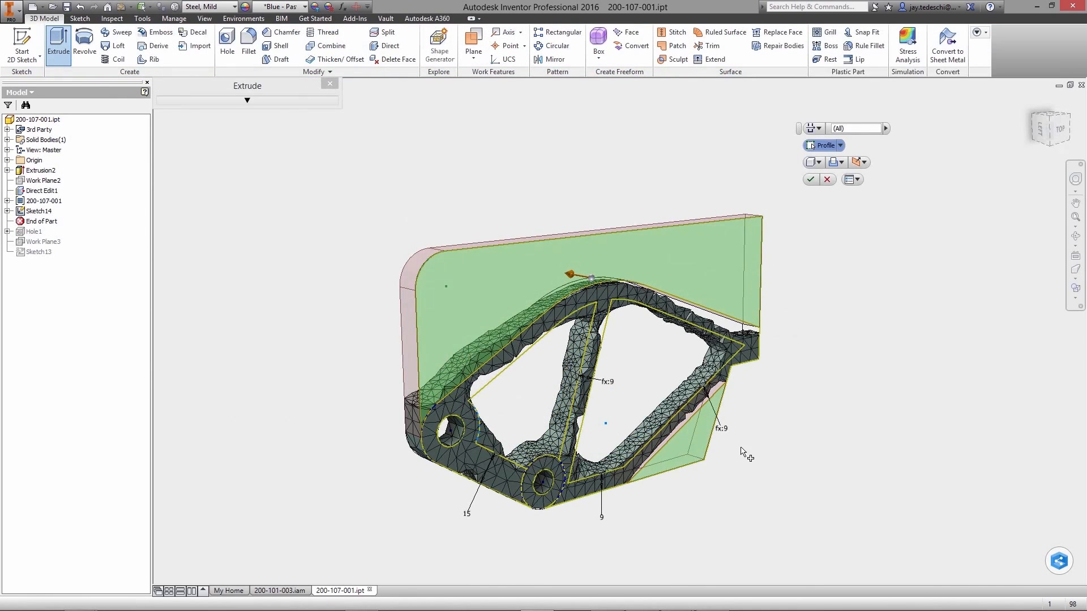
pyautogui.click(637, 367)
pyautogui.click(554, 362)
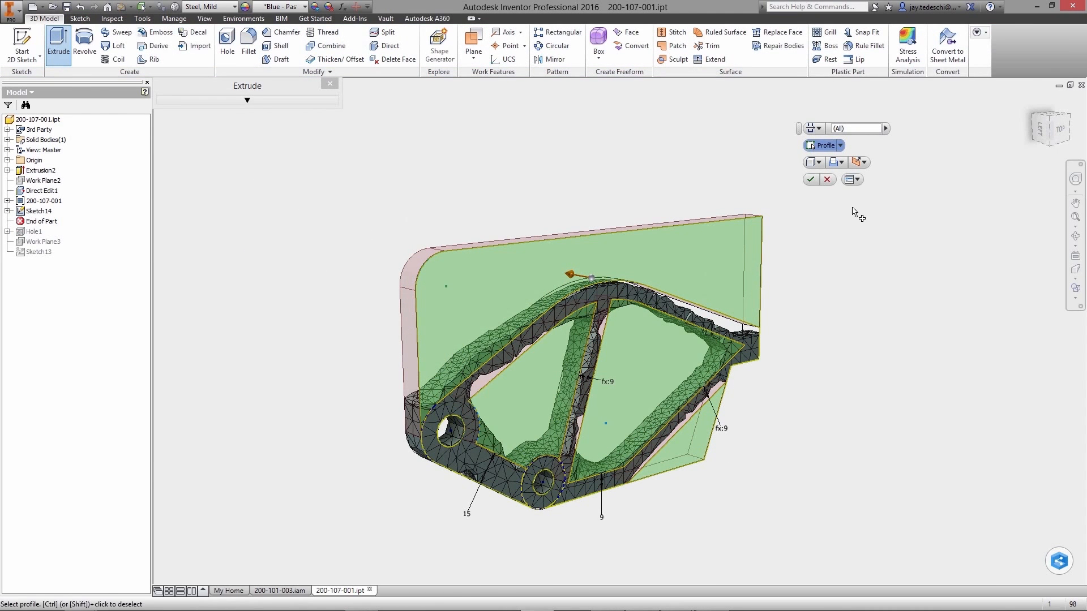
pyautogui.click(810, 180)
# Display the part shaded with edges and hide the 200-107-001 mesh.
pyautogui.click(1075, 301)
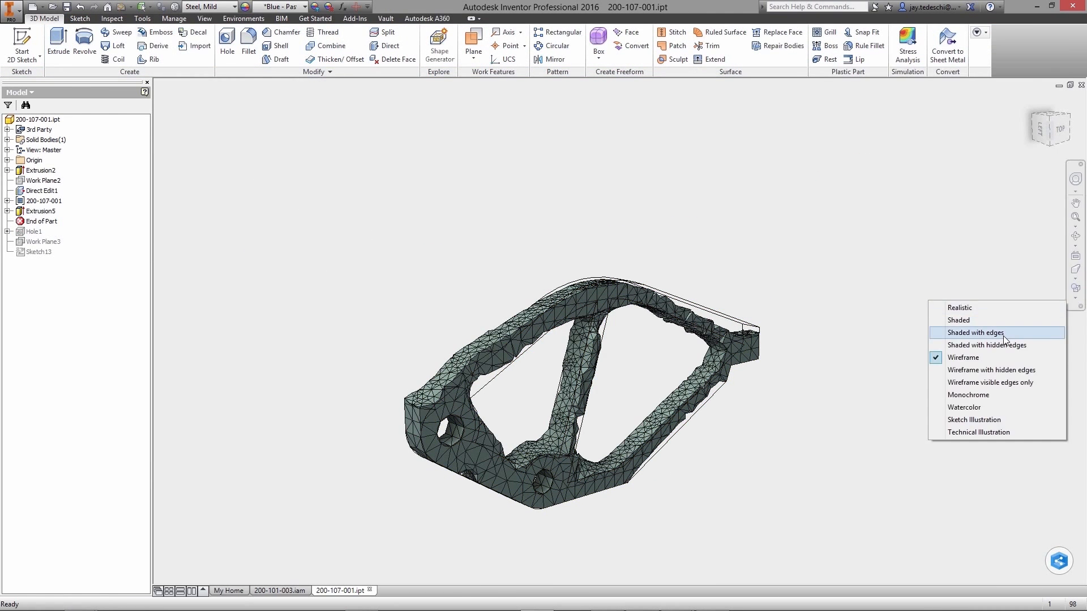
pyautogui.click(973, 332)
pyautogui.rightClick(42, 201)
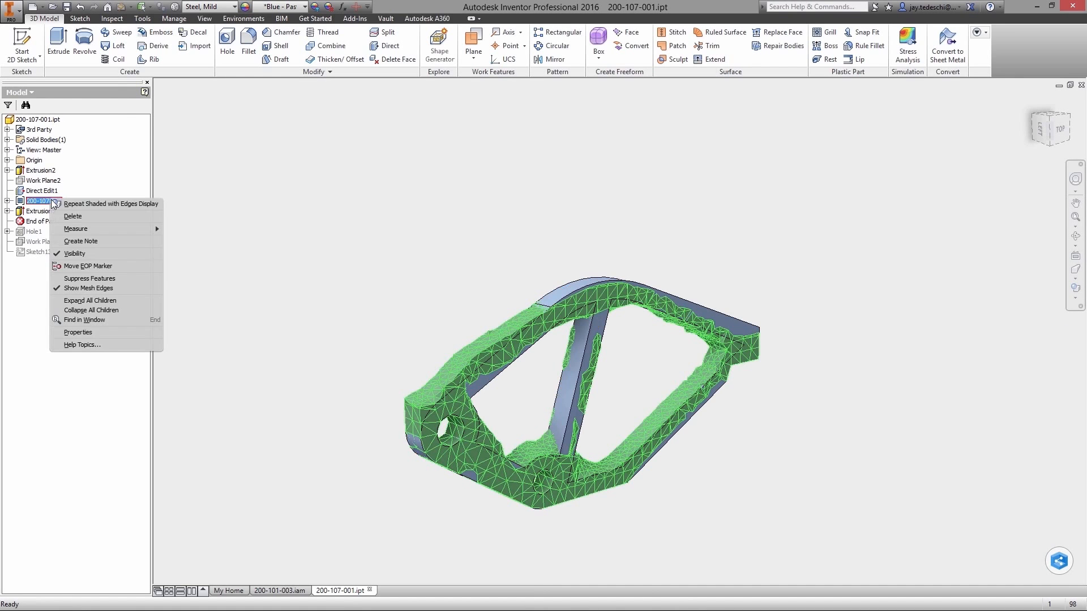
pyautogui.click(93, 251)
pyautogui.press('F6')
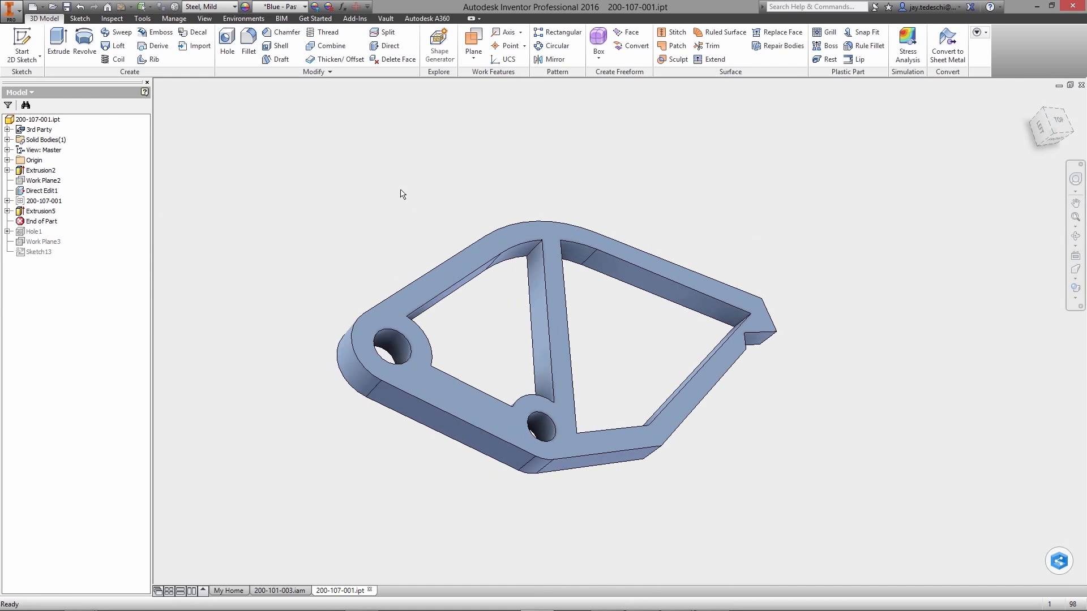
# Fillet the corners of the inner pockets and the outer edges of the trimmed plate.
pyautogui.click(250, 50)
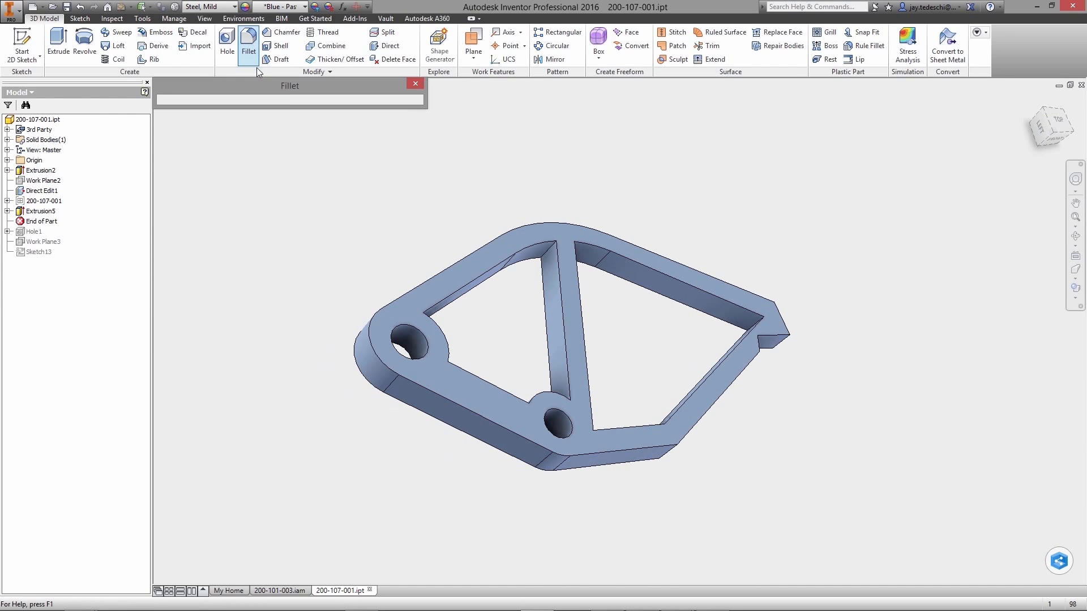
pyautogui.click(623, 301)
pyautogui.click(810, 162)
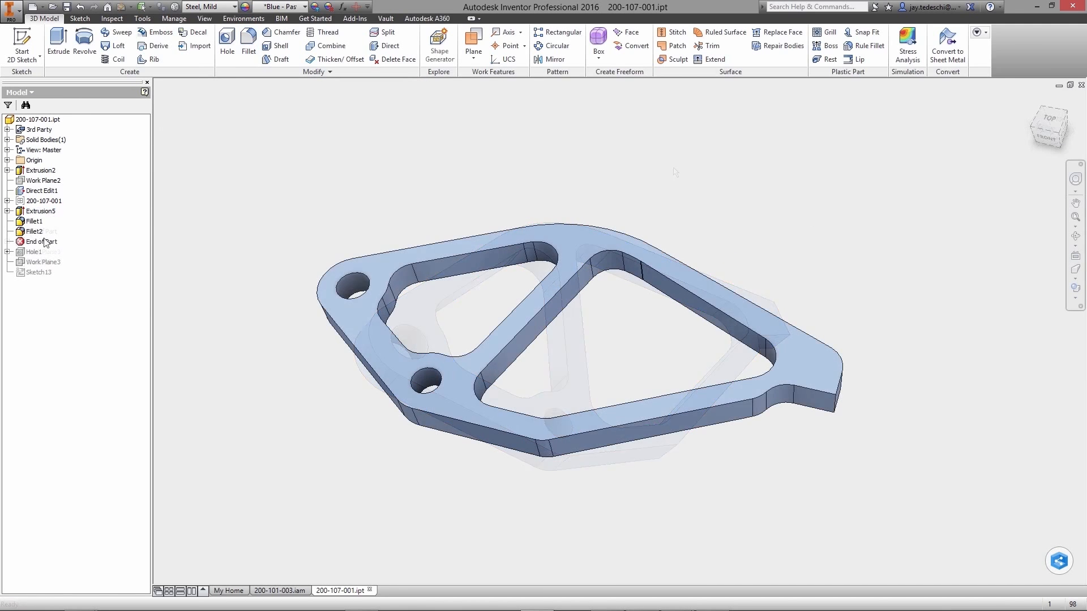
# Move the End of Part marker below Hole1 so the hole is included in the part.
pyautogui.moveTo(44, 242); pyautogui.dragTo(45, 254)
pyautogui.click(1034, 101)
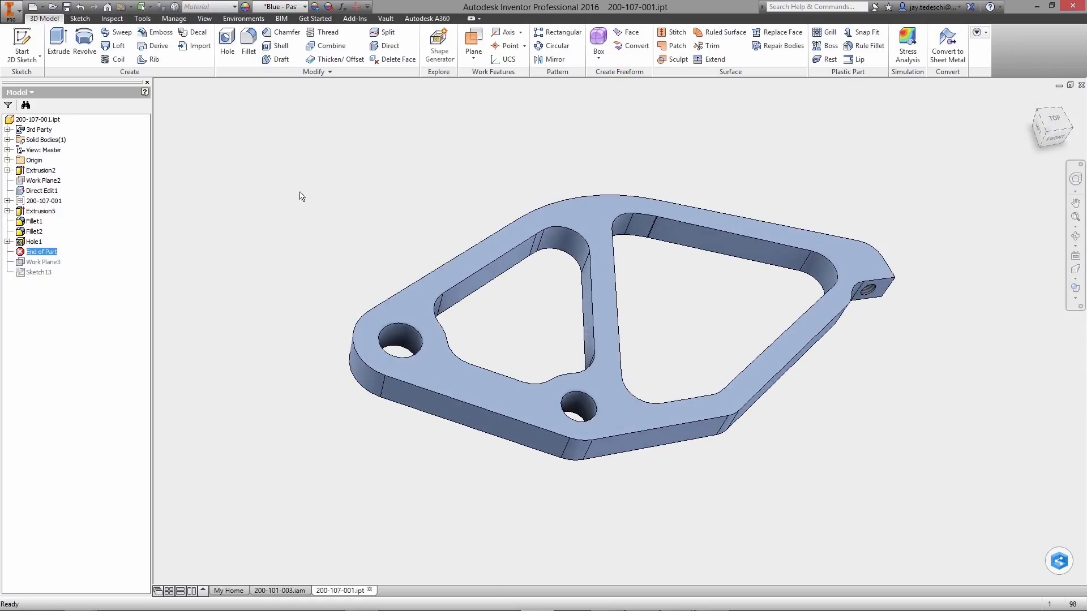
pyautogui.click(22, 93)
pyautogui.click(28, 130)
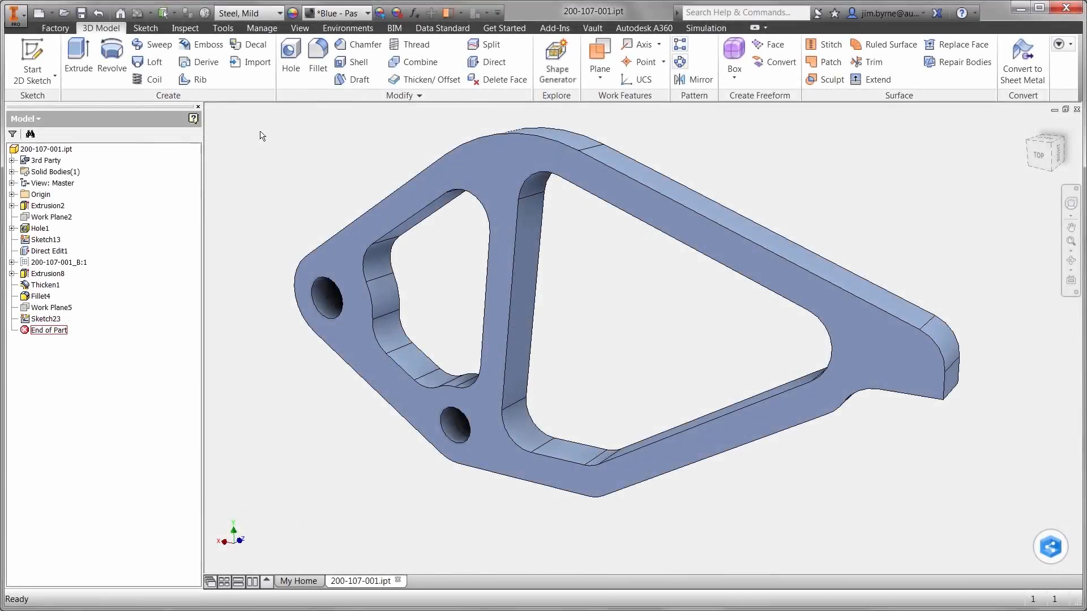
# Enter the Autodesk Nastran In-CAD environment and import the setup from the stress analysis.
pyautogui.click(347, 27)
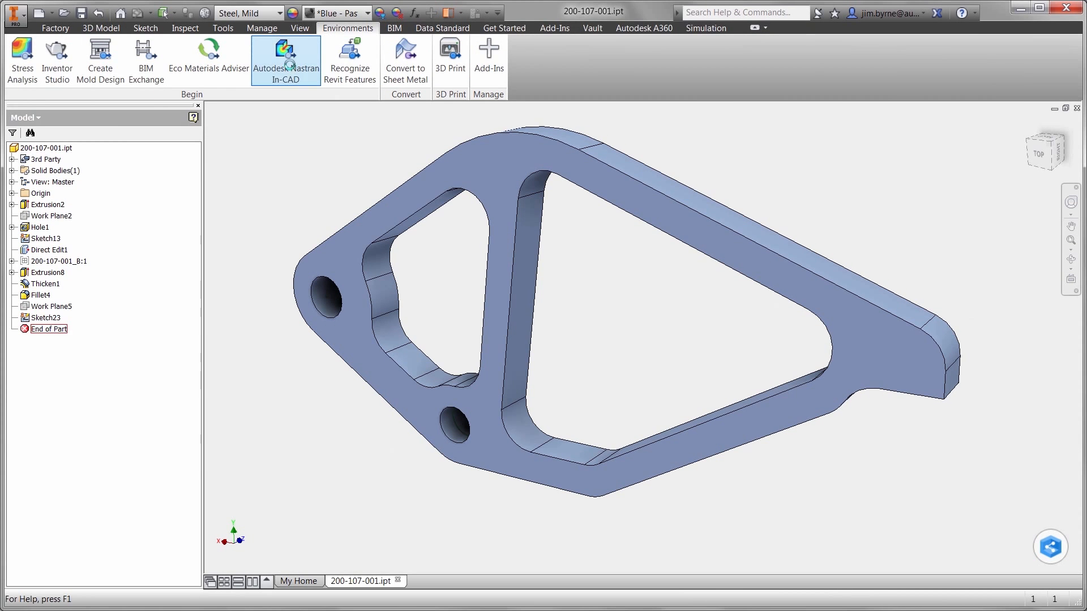
pyautogui.click(289, 62)
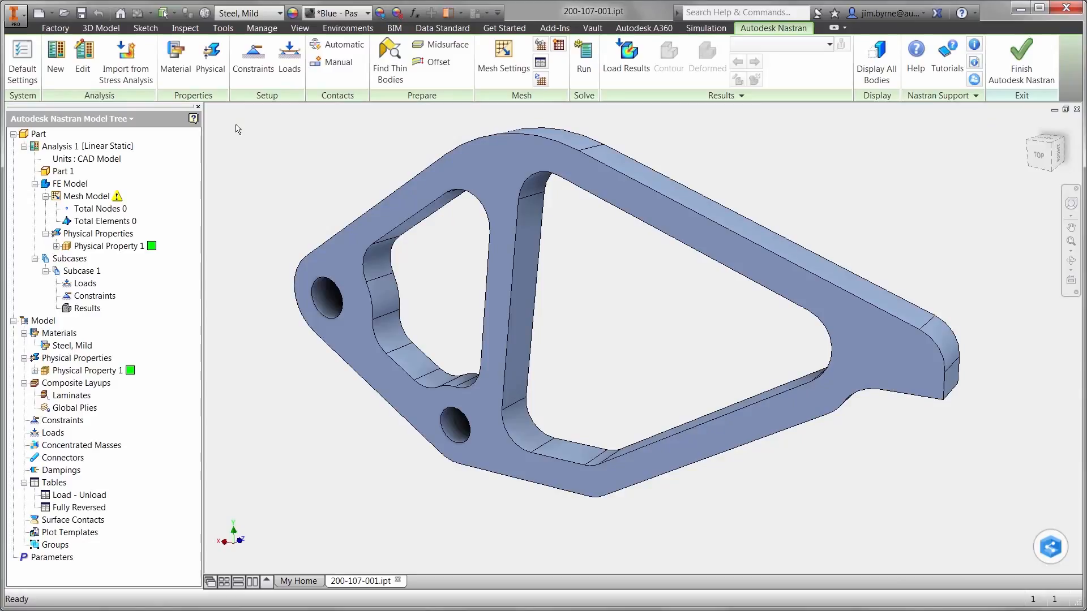
pyautogui.click(136, 82)
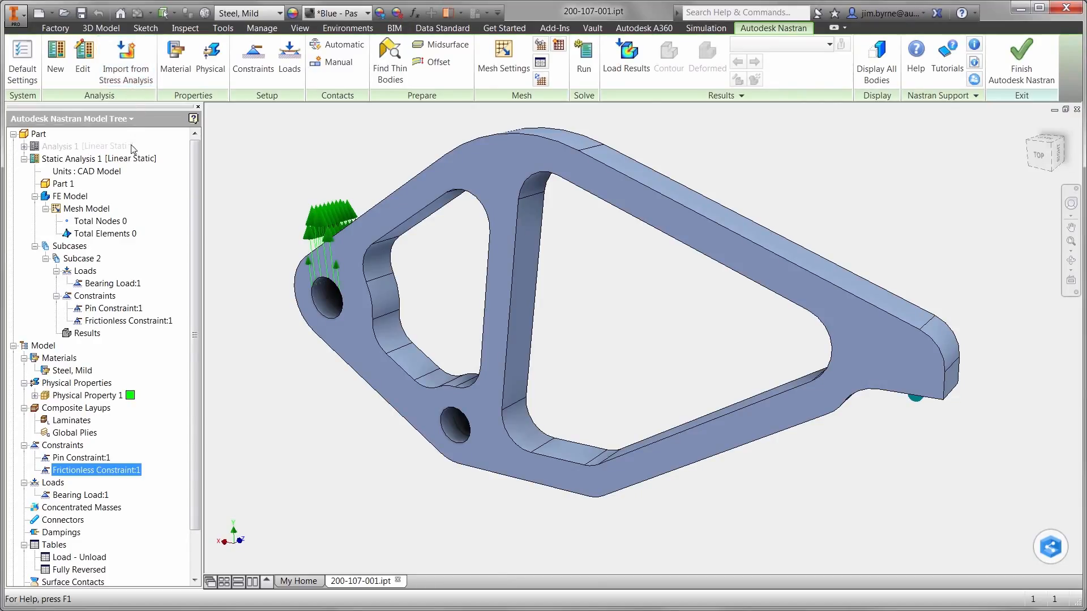
# Check the imported bearing load and constraints, and add Physical Property 1 to the FE model of Static Analysis 1.
pyautogui.click(104, 283)
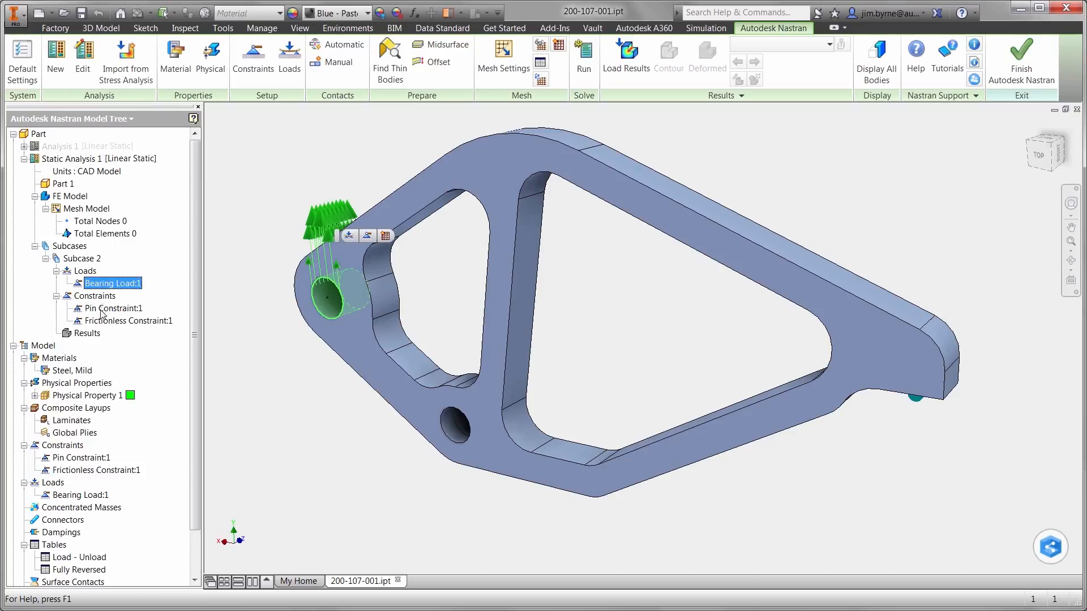
pyautogui.click(103, 309)
pyautogui.click(101, 322)
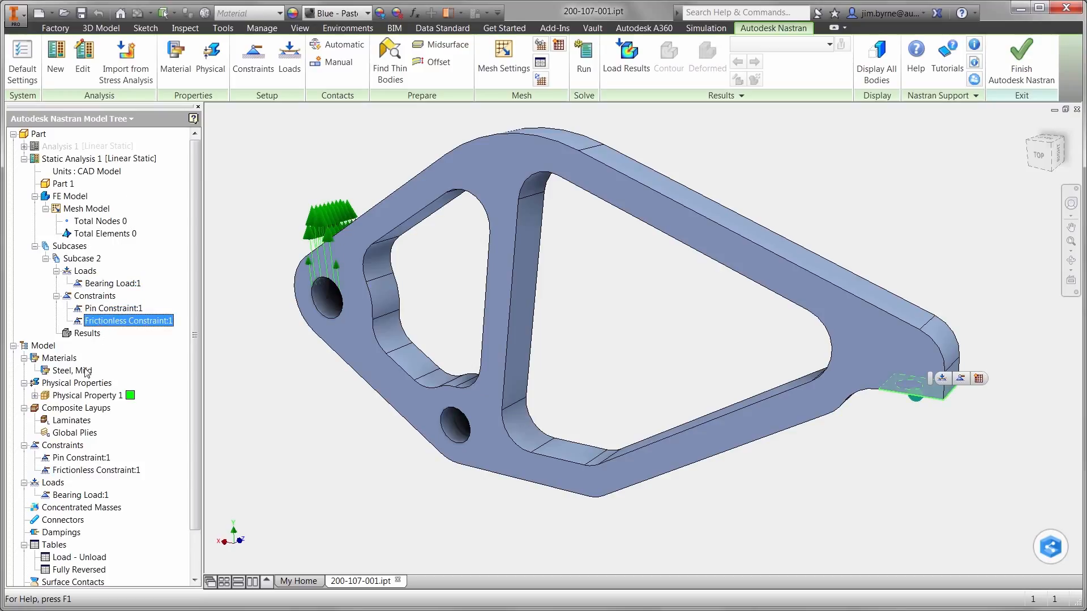
pyautogui.click(34, 395)
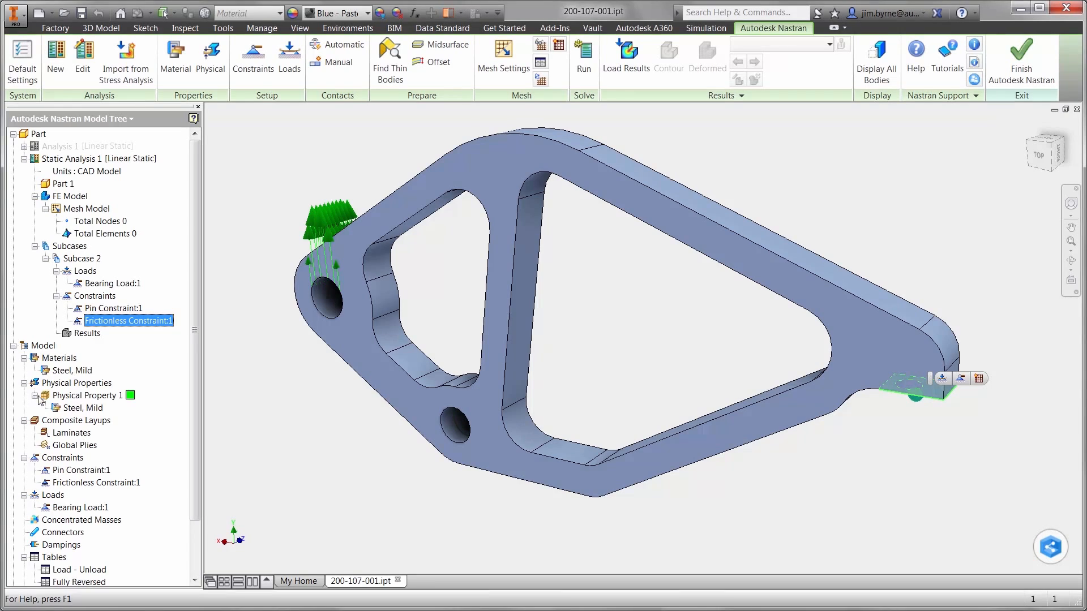
pyautogui.moveTo(61, 396); pyautogui.dragTo(73, 197)
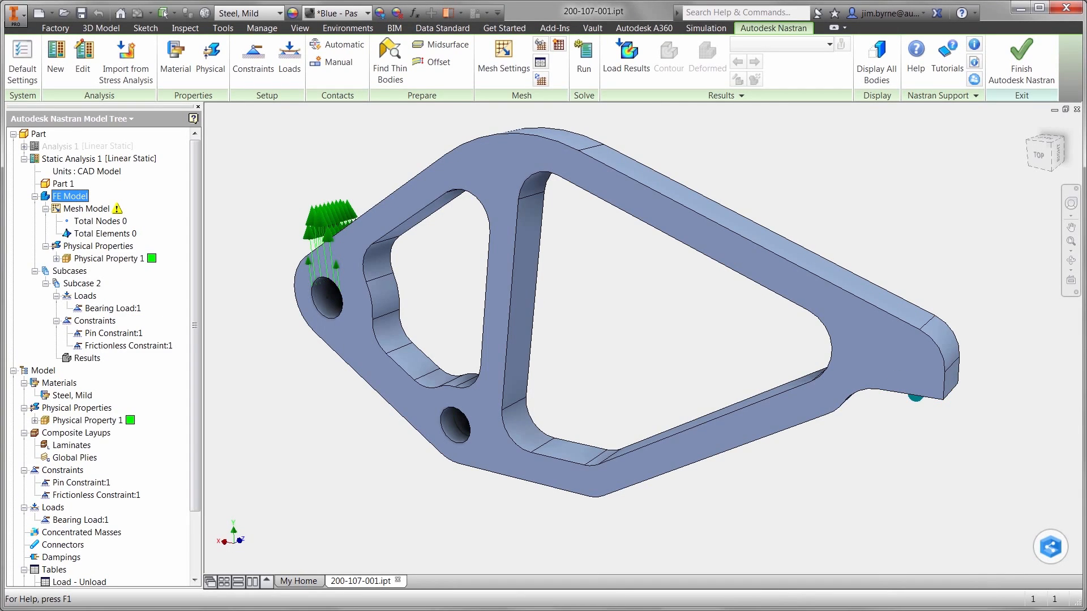
# Change Static Analysis 1 to the Multi-Axial Fatigue type and remove the pin constraint from Subcase 2.
pyautogui.rightClick(90, 160)
pyautogui.click(109, 180)
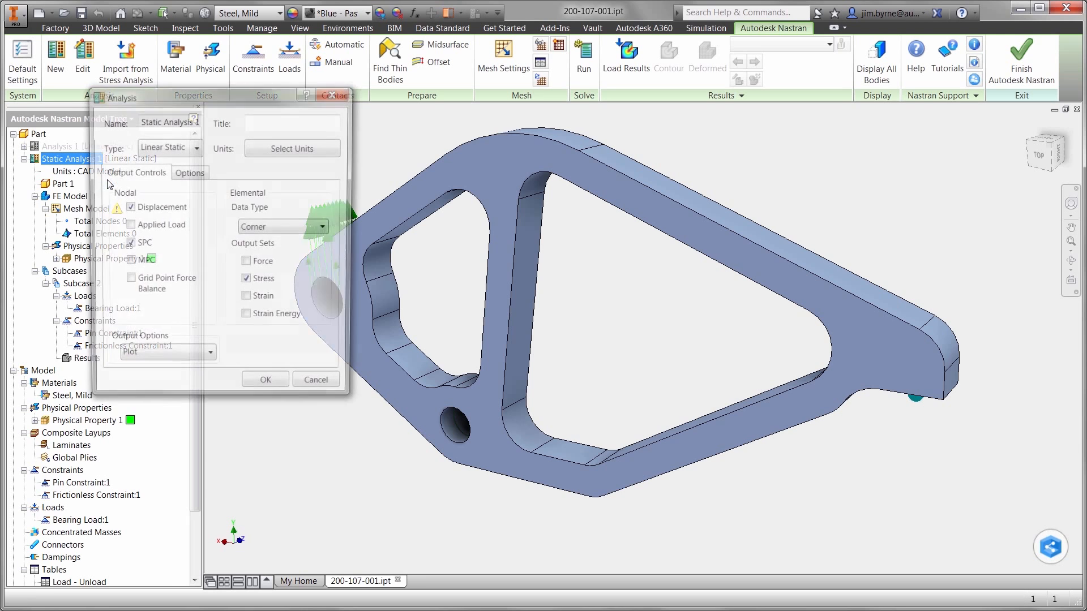
pyautogui.click(153, 148)
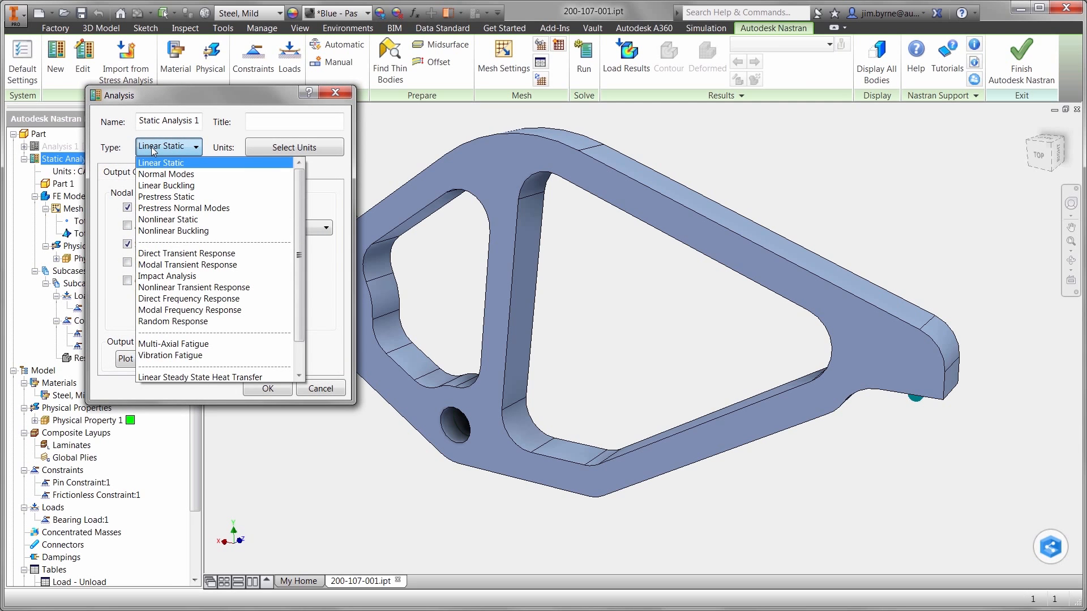
pyautogui.click(172, 344)
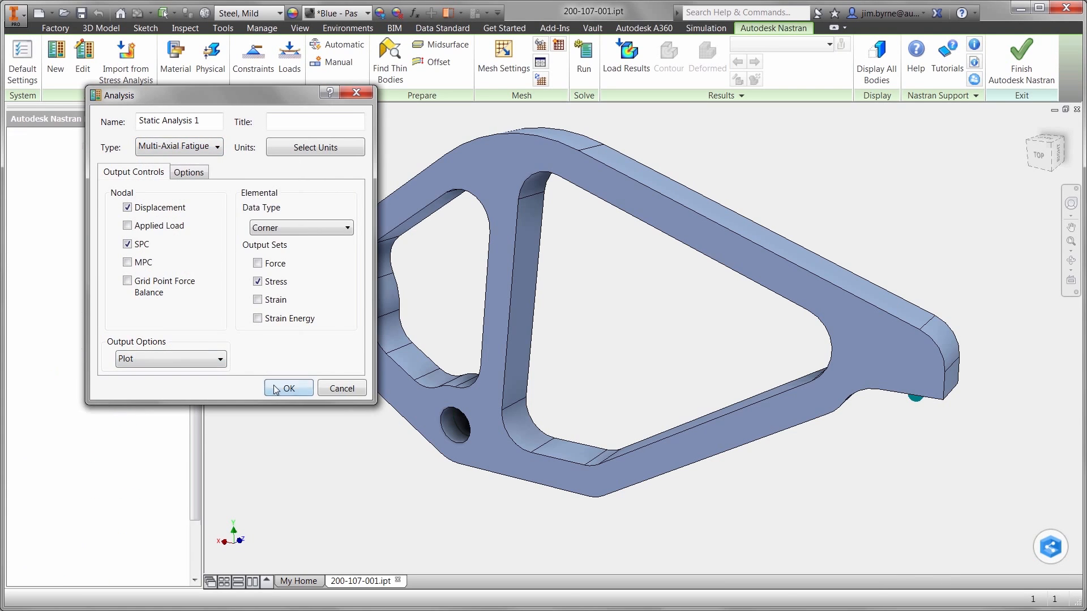
pyautogui.click(275, 389)
pyautogui.rightClick(145, 347)
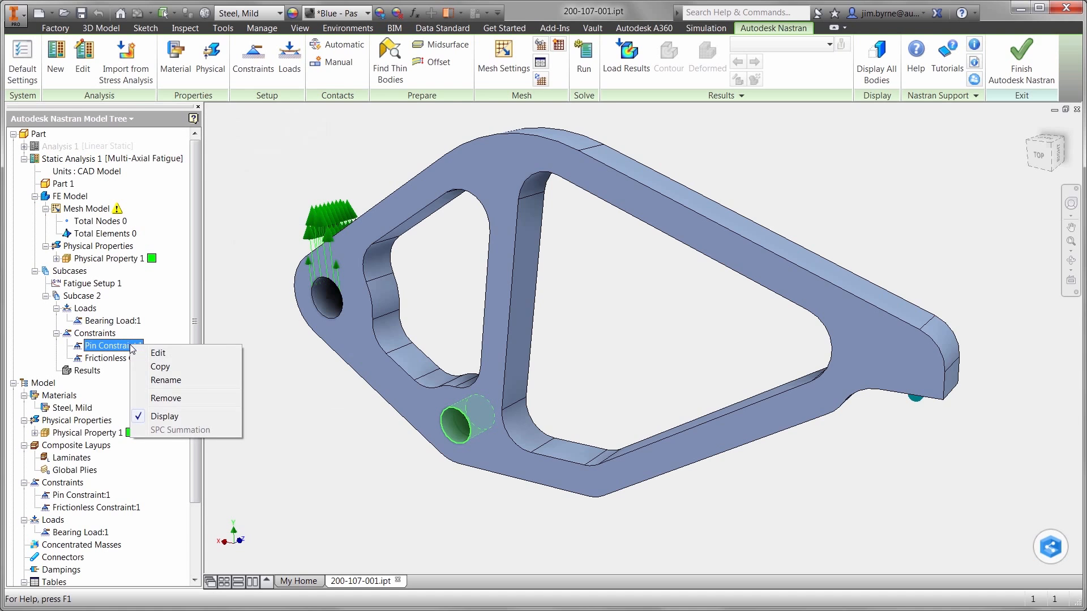
pyautogui.click(163, 399)
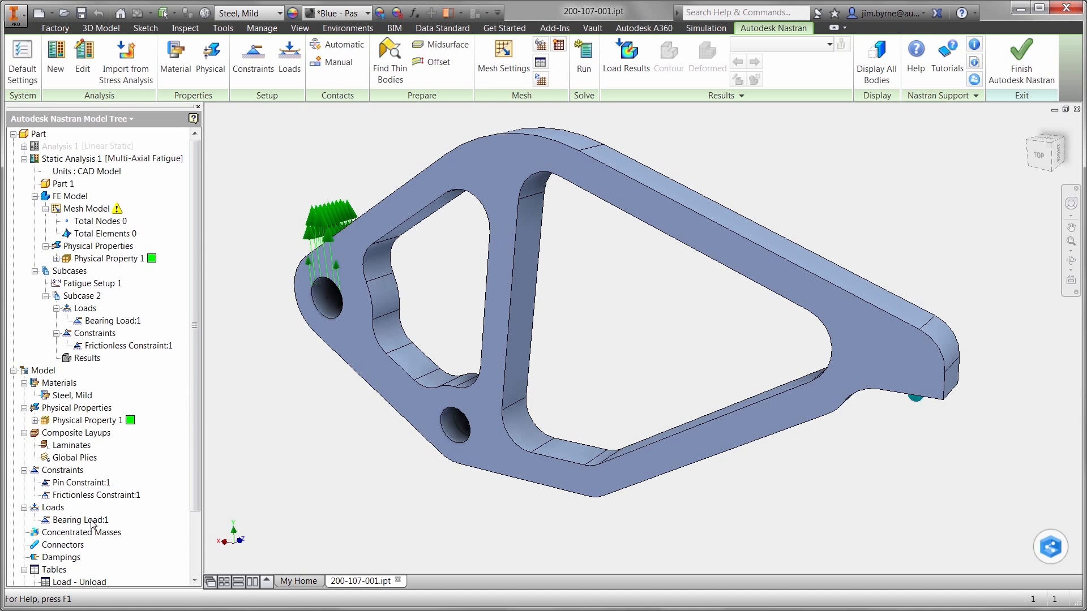
# Create a Rigid Body connector from the lower hole's centre point to its cylindrical face, with reduced symbol size.
pyautogui.rightClick(70, 544)
pyautogui.click(89, 552)
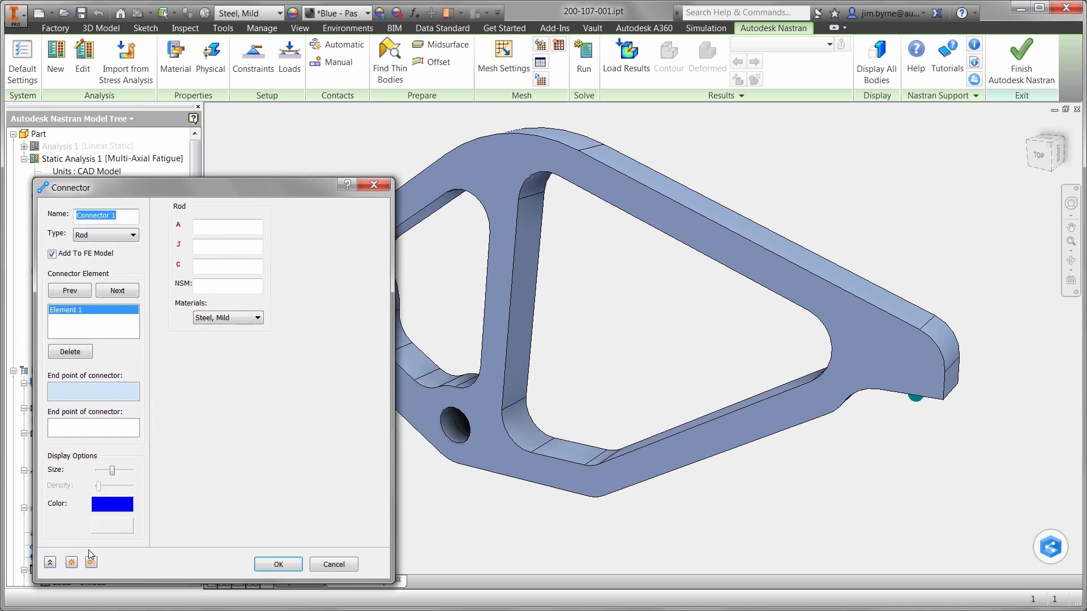
pyautogui.scroll(10, 455, 425)
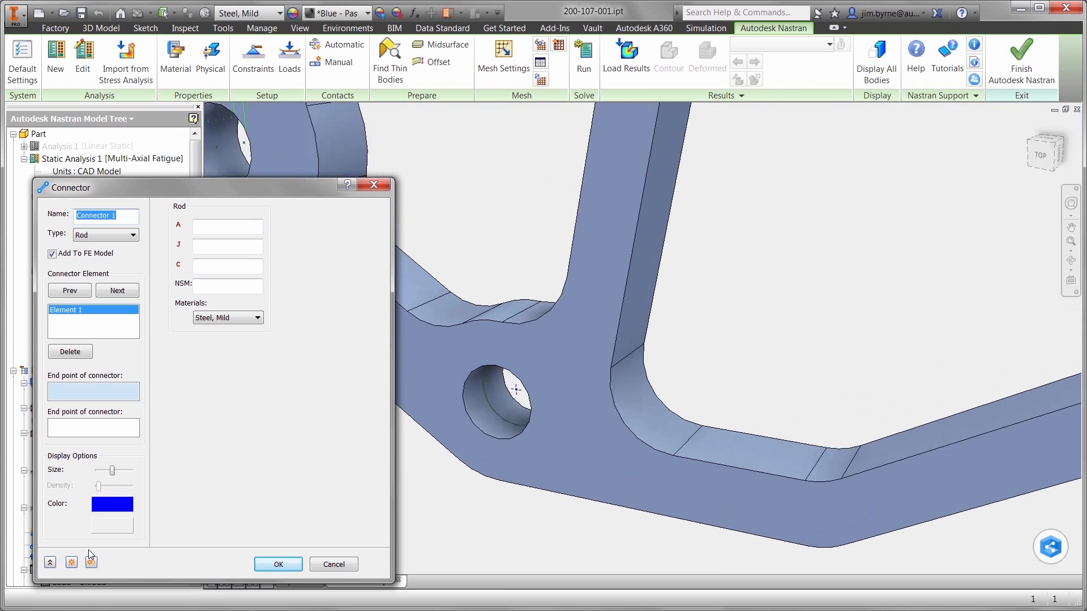
pyautogui.click(104, 235)
pyautogui.click(102, 283)
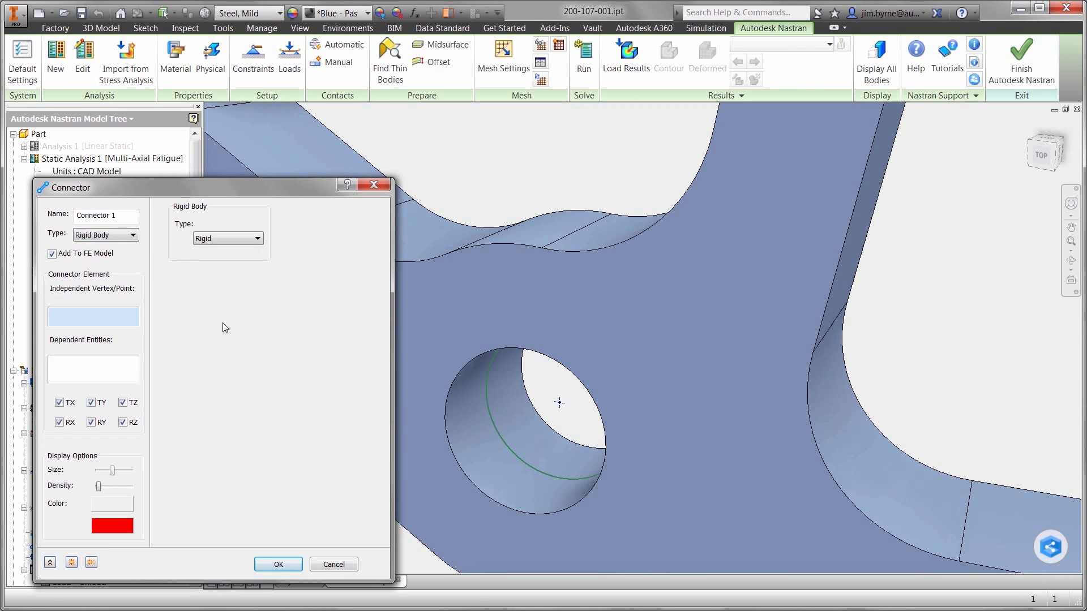
pyautogui.click(532, 403)
pyautogui.click(524, 422)
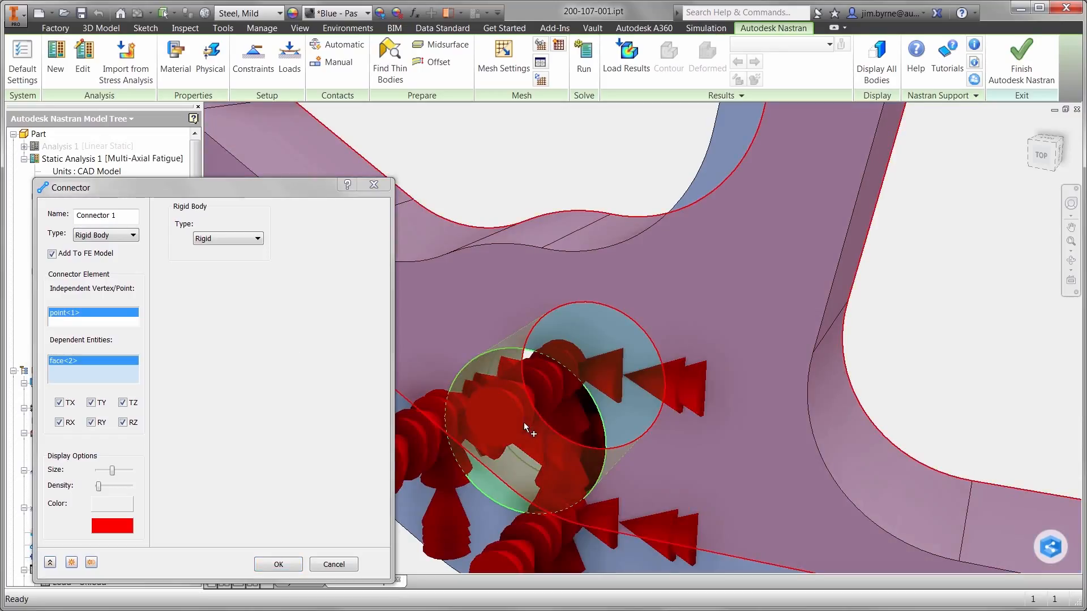
pyautogui.moveTo(112, 470); pyautogui.dragTo(104, 471)
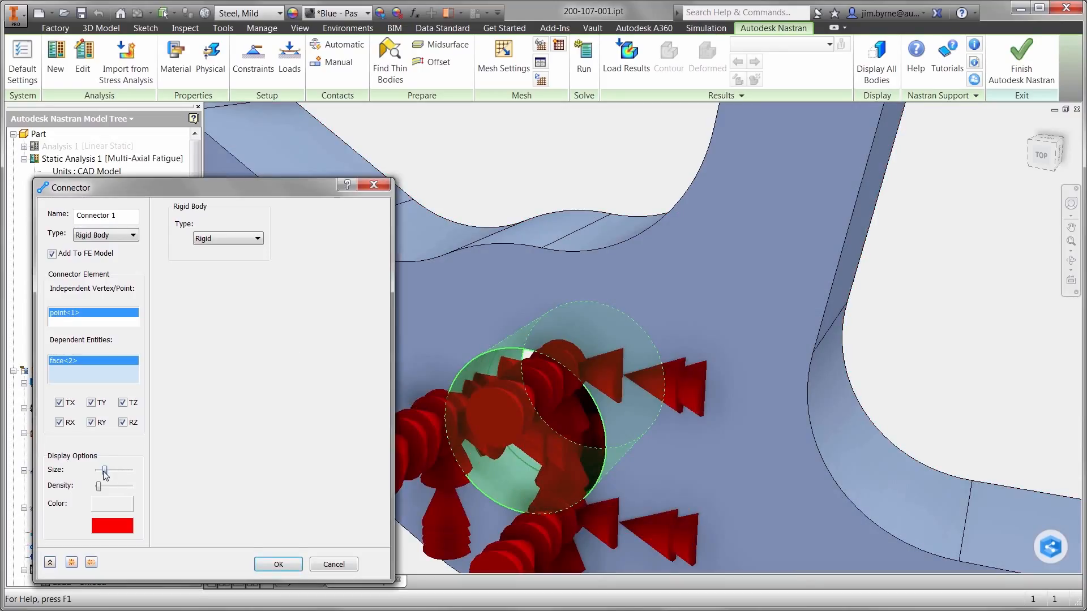
pyautogui.click(269, 563)
# Add a structural constraint on the lower hole's centre point, fixing every degree of freedom except Rz.
pyautogui.rightClick(237, 402)
pyautogui.click(263, 416)
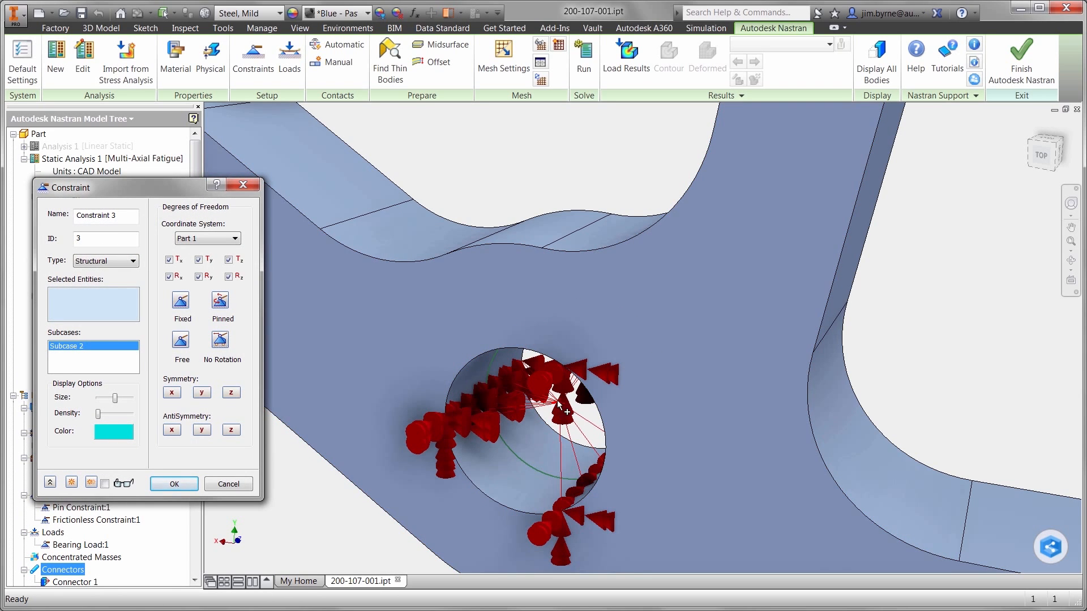
pyautogui.click(535, 397)
pyautogui.click(228, 277)
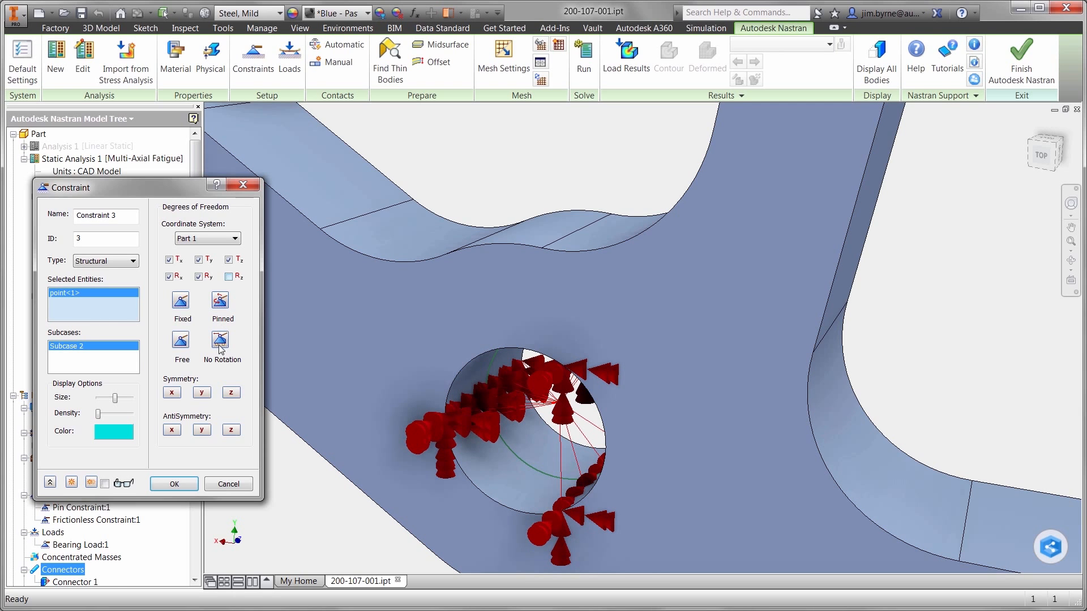
pyautogui.click(176, 484)
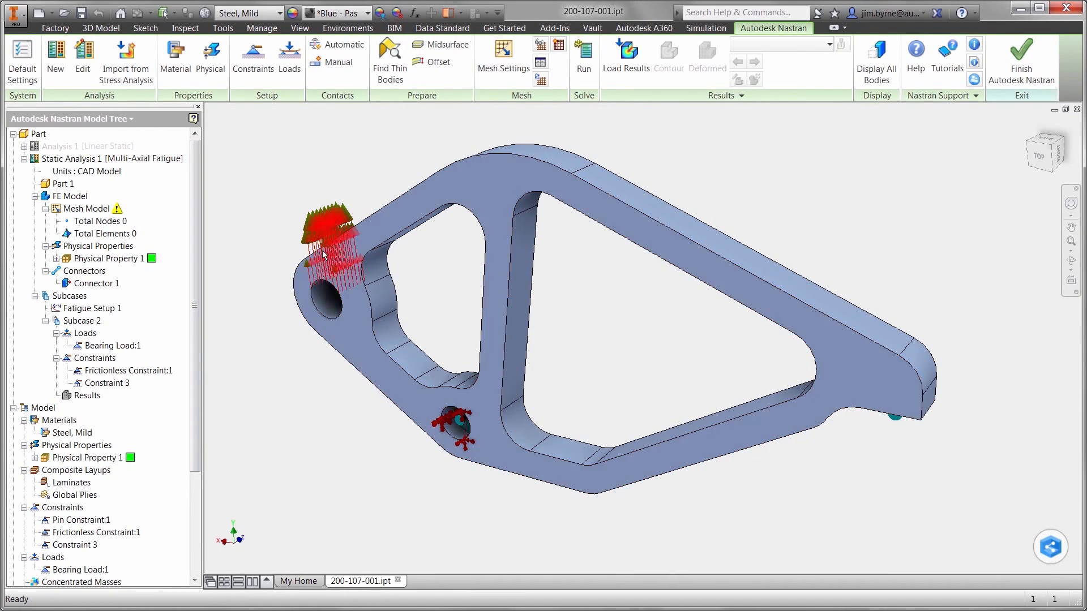
# Assign the Load - Unload history table to the bearing load on the upper hole.
pyautogui.rightClick(325, 222)
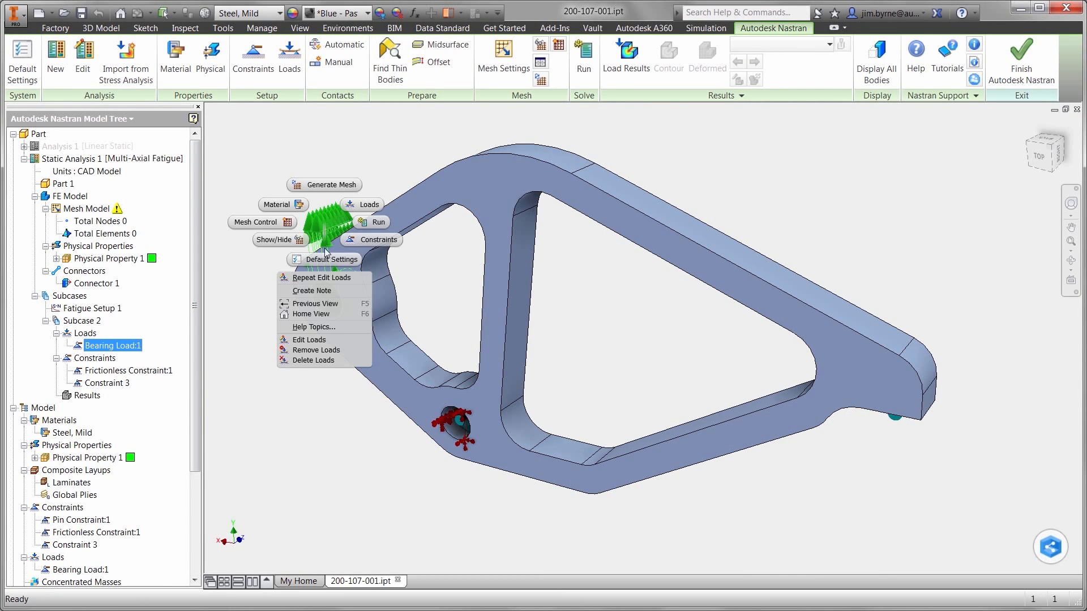
pyautogui.click(317, 339)
pyautogui.click(247, 407)
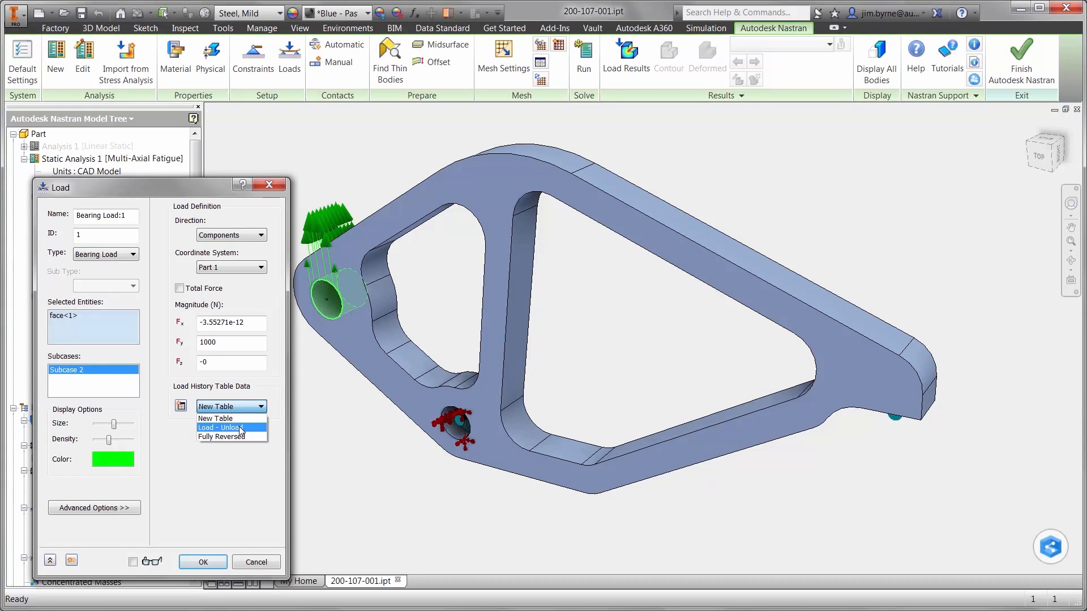
pyautogui.click(240, 428)
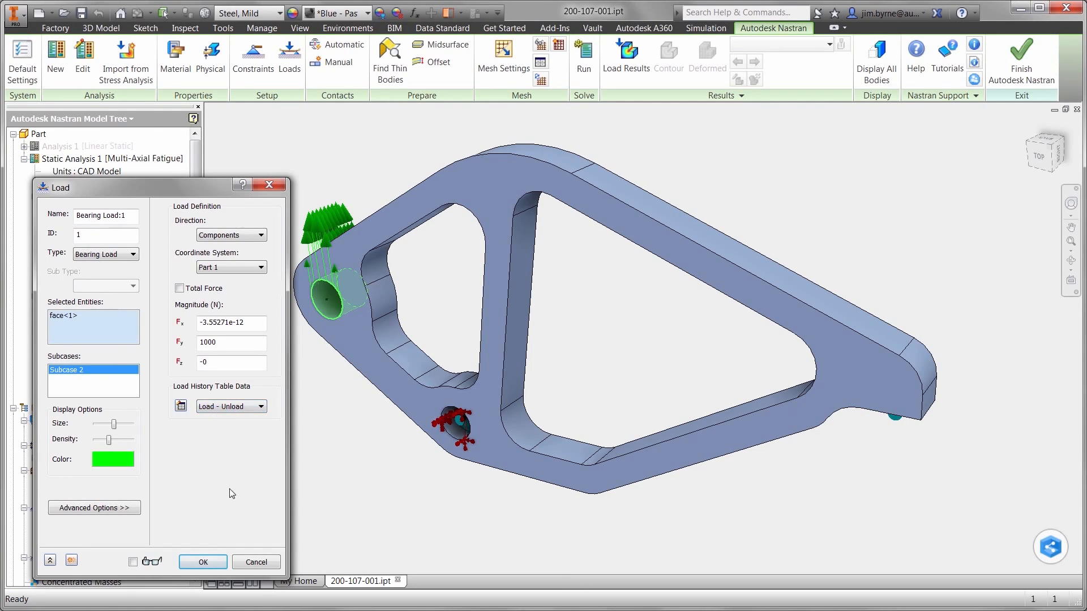
pyautogui.click(217, 562)
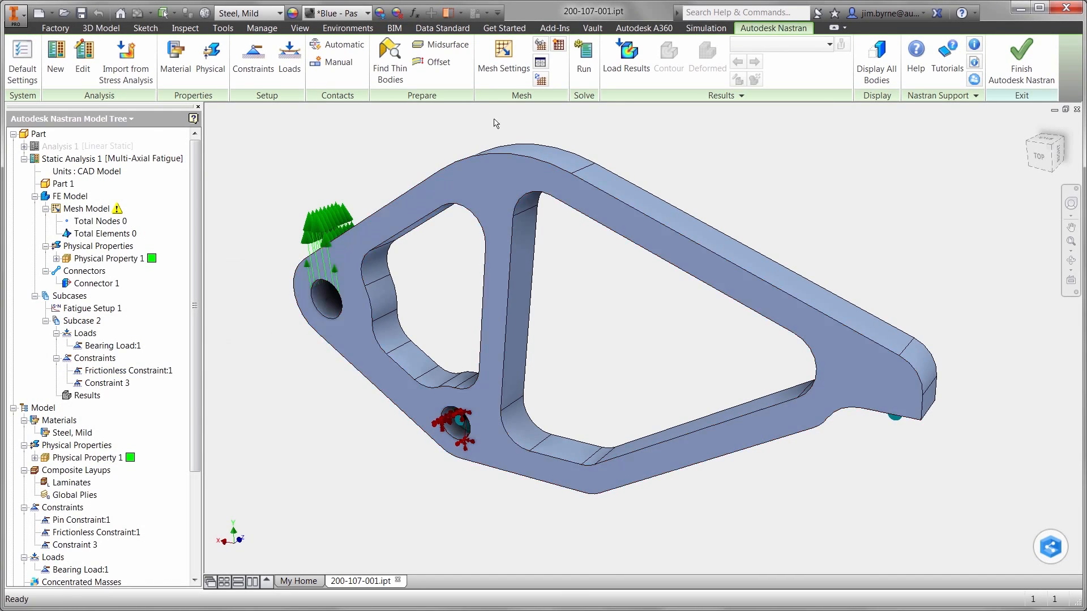
# Mesh the plate in Static Analysis 1 with an element size of 5 mm.
pyautogui.click(499, 74)
pyautogui.moveTo(150, 227); pyautogui.dragTo(117, 228)
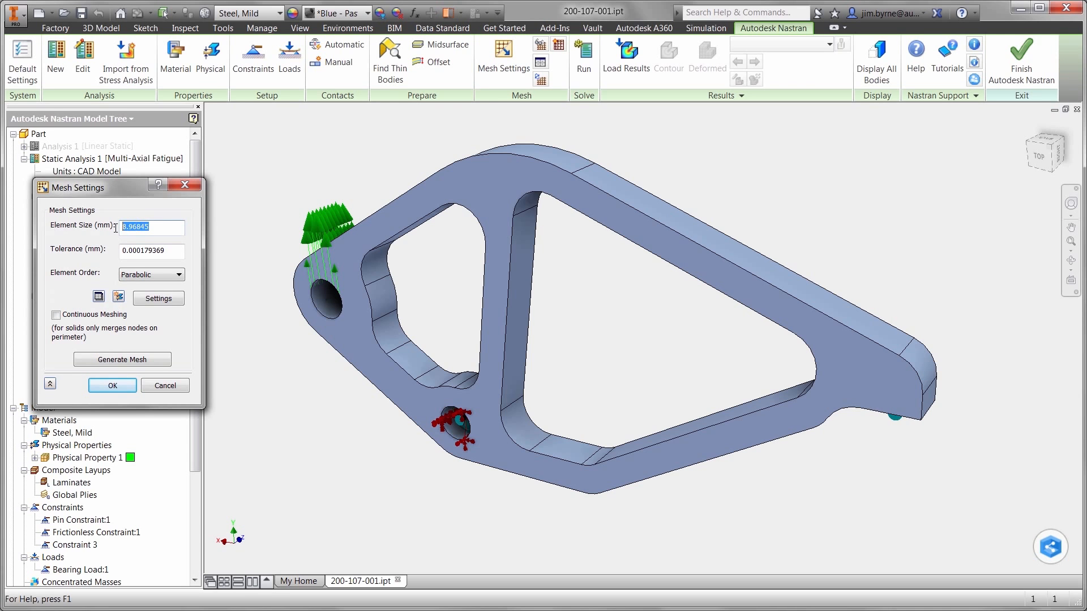
pyautogui.write('5')
pyautogui.click(113, 385)
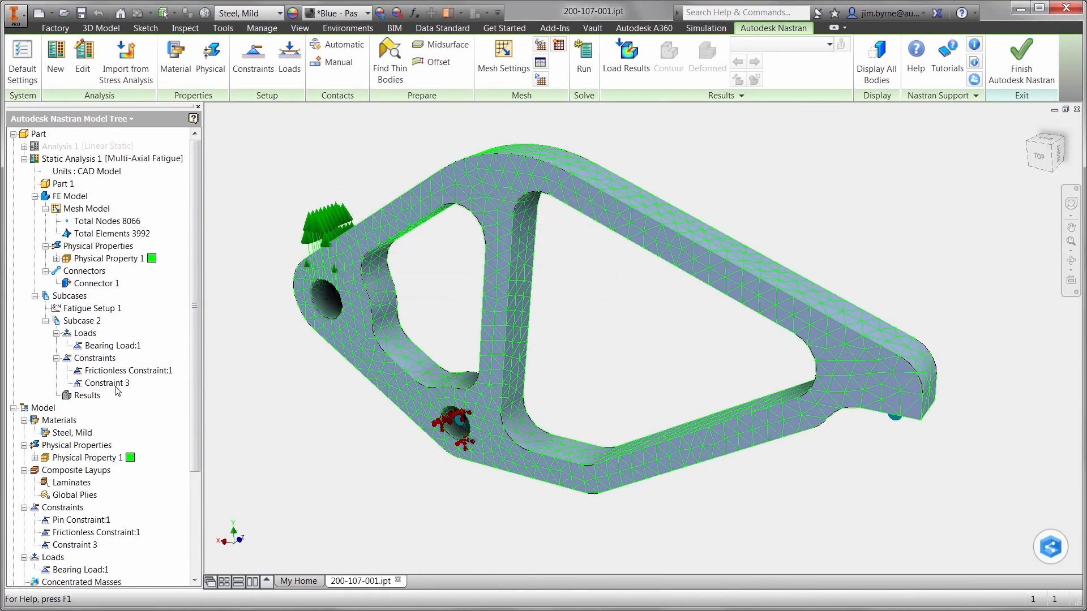
# Run the multi-axial fatigue analysis of Static Analysis 1 and dismiss the completion notice.
pyautogui.rightClick(243, 347)
pyautogui.click(277, 348)
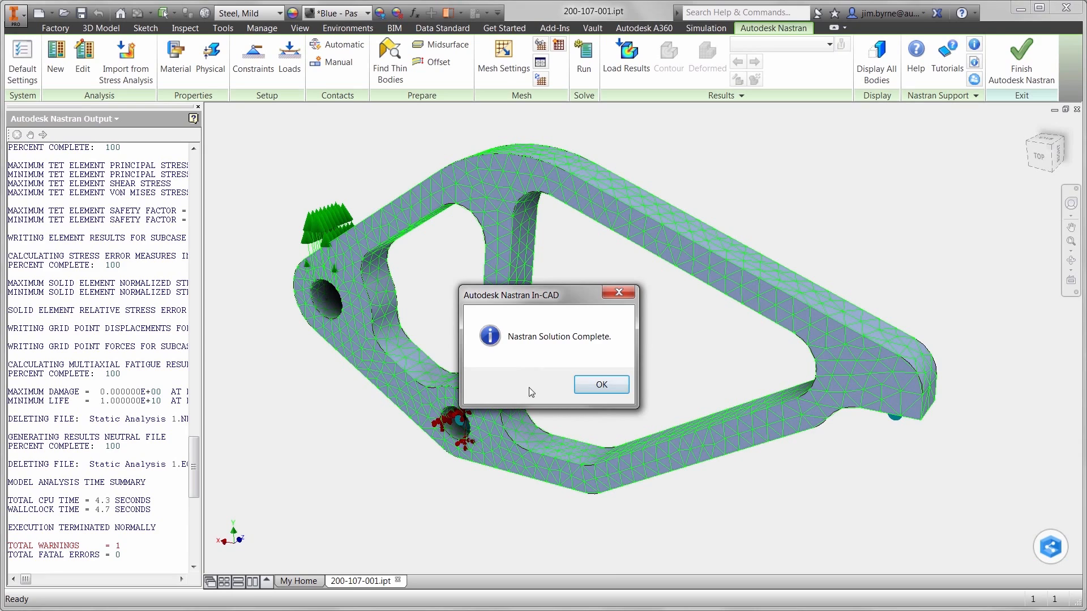
pyautogui.click(623, 383)
# Display the von Mises stress contour and check the data maximum in the Damage Contour plot settings.
pyautogui.click(103, 408)
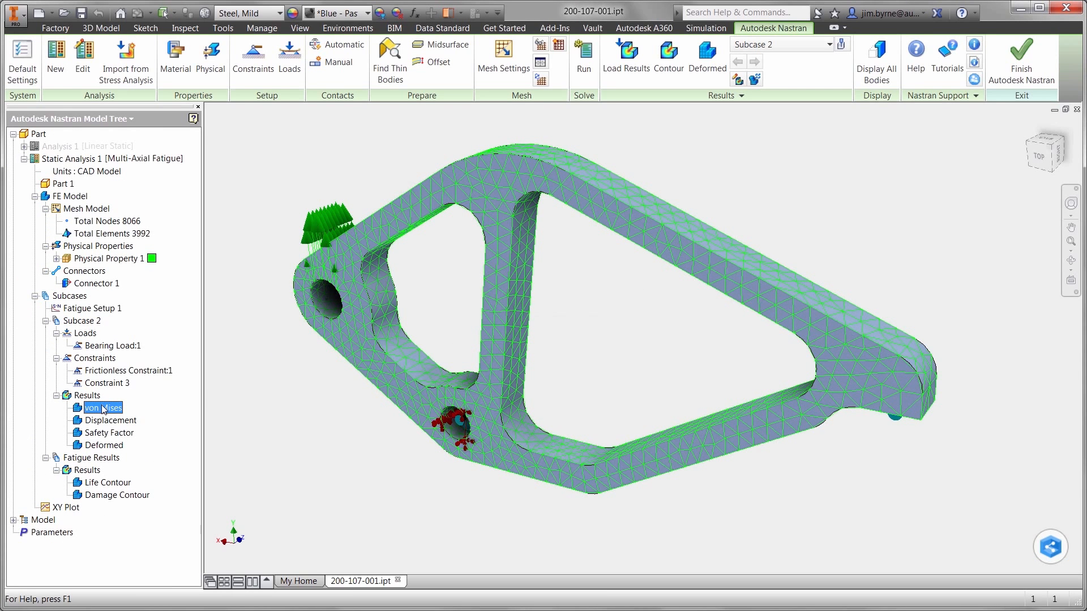
pyautogui.doubleClick(104, 408)
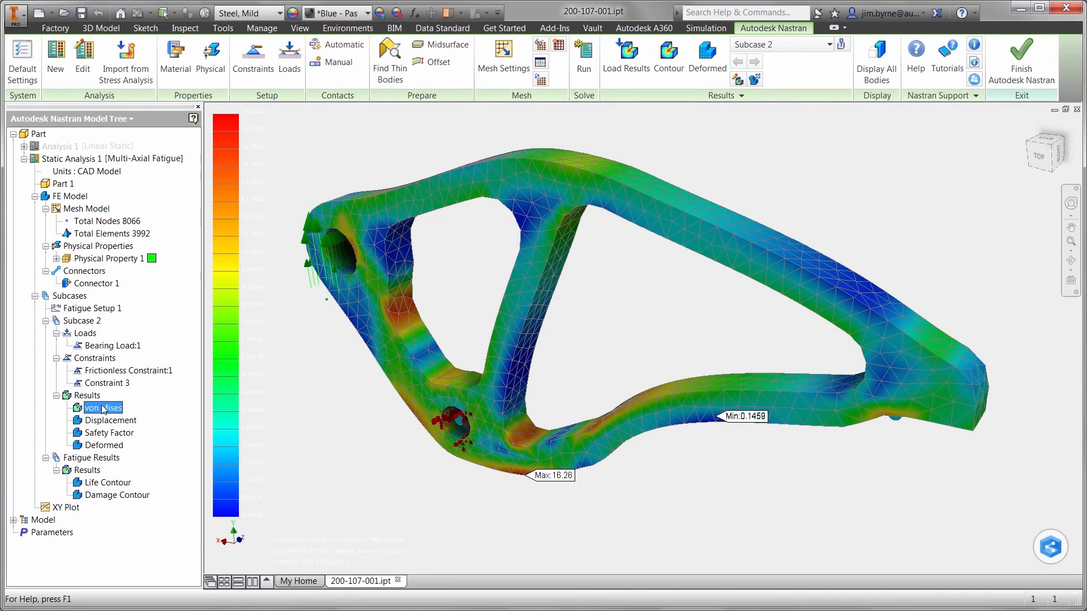
pyautogui.rightClick(117, 495)
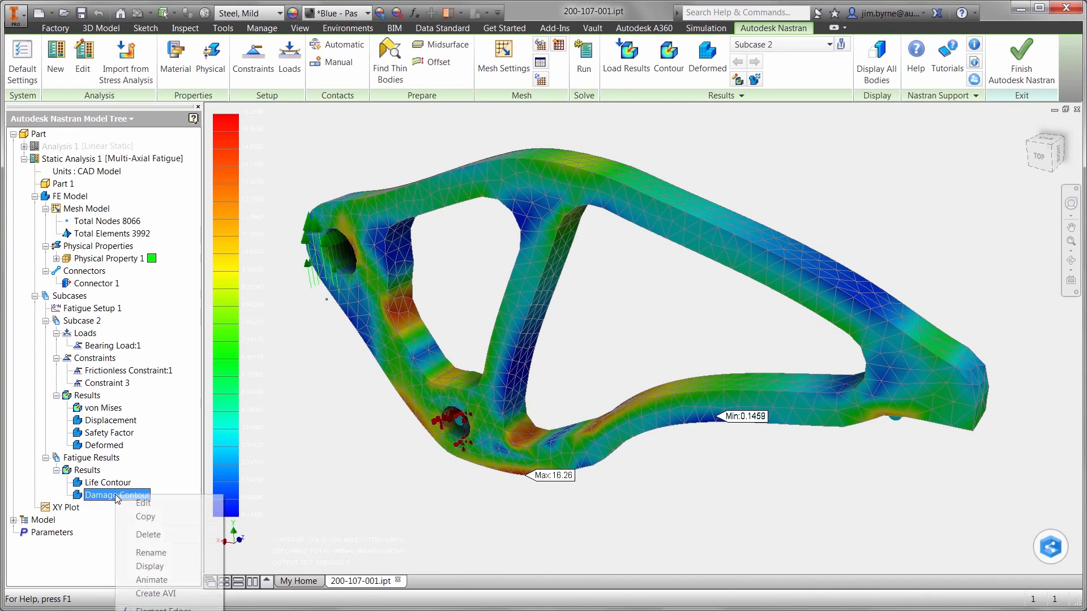
pyautogui.click(129, 504)
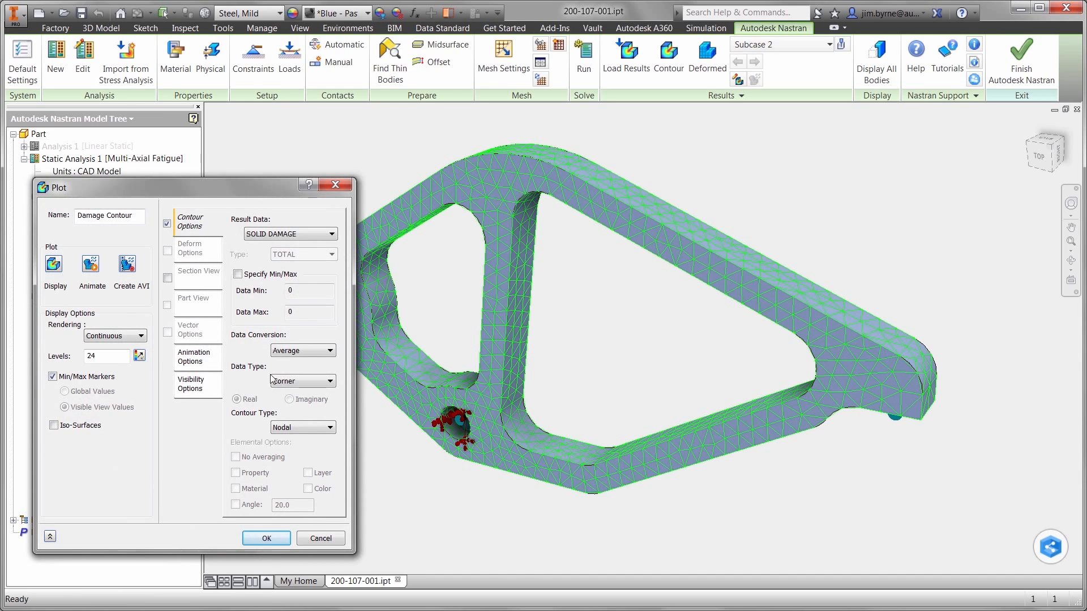
pyautogui.doubleClick(299, 312)
pyautogui.click(266, 538)
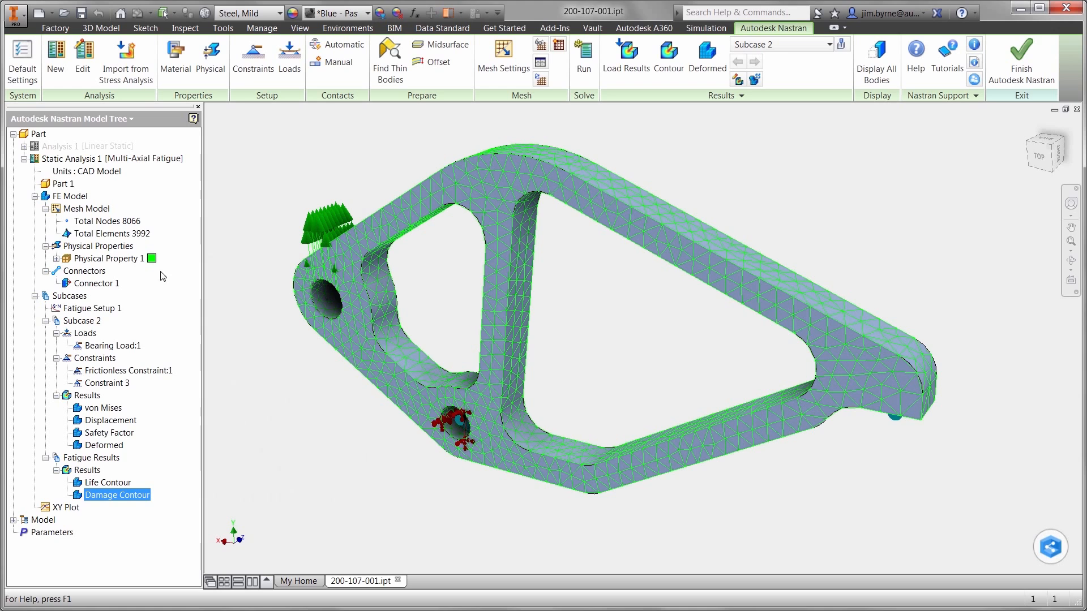
# Duplicate Static Analysis 1, rename the copy Nonlinear, and change its analysis type to Nonlinear Static.
pyautogui.moveTo(69, 159); pyautogui.dragTo(39, 134)
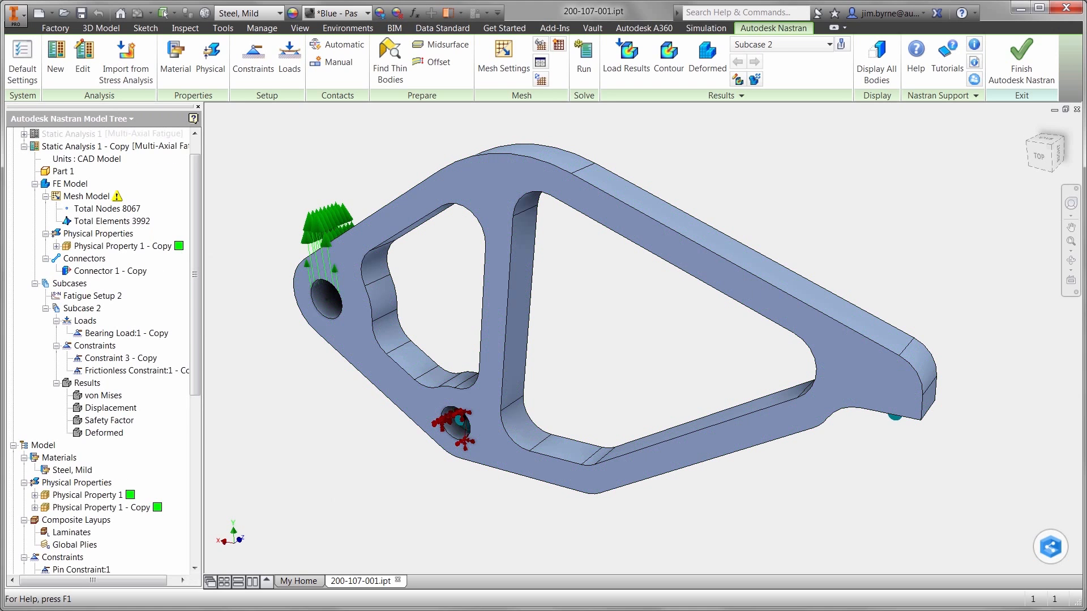
pyautogui.rightClick(56, 150)
pyautogui.click(62, 167)
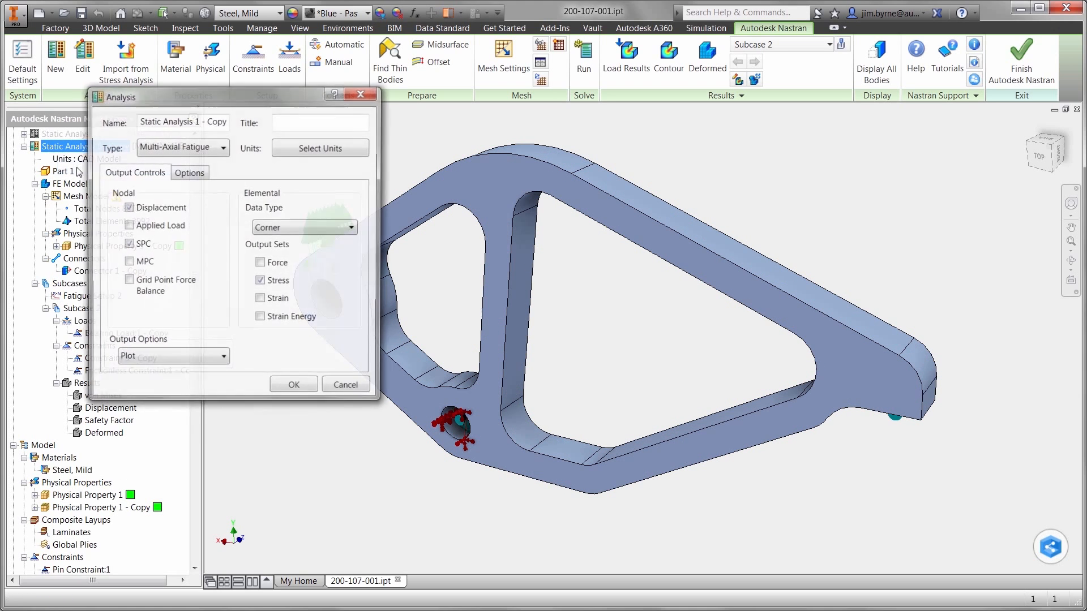
pyautogui.moveTo(141, 120); pyautogui.dragTo(263, 140)
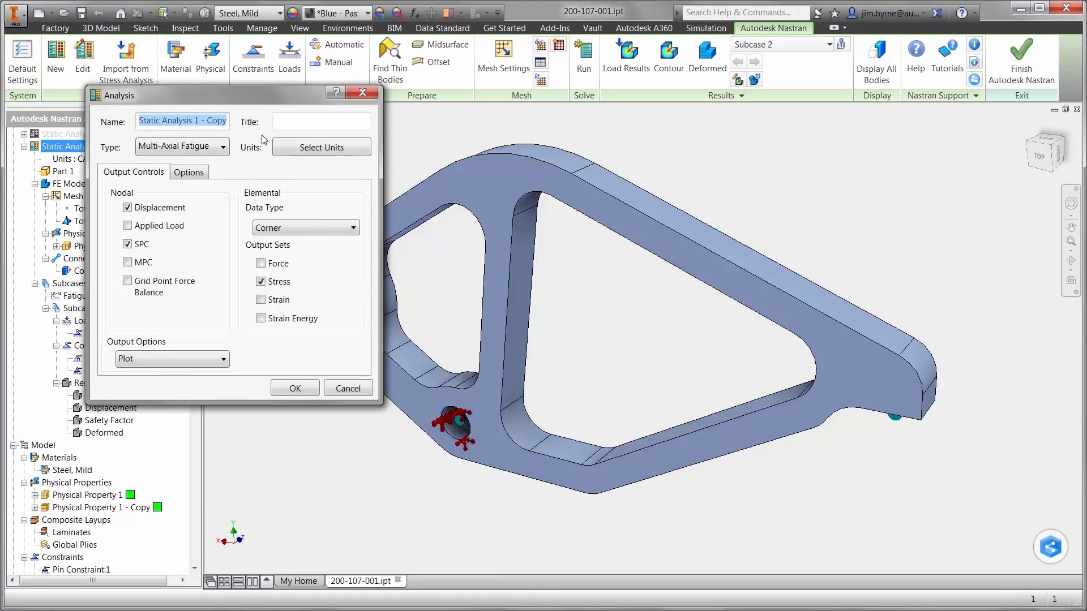
pyautogui.write('Nonlinear')
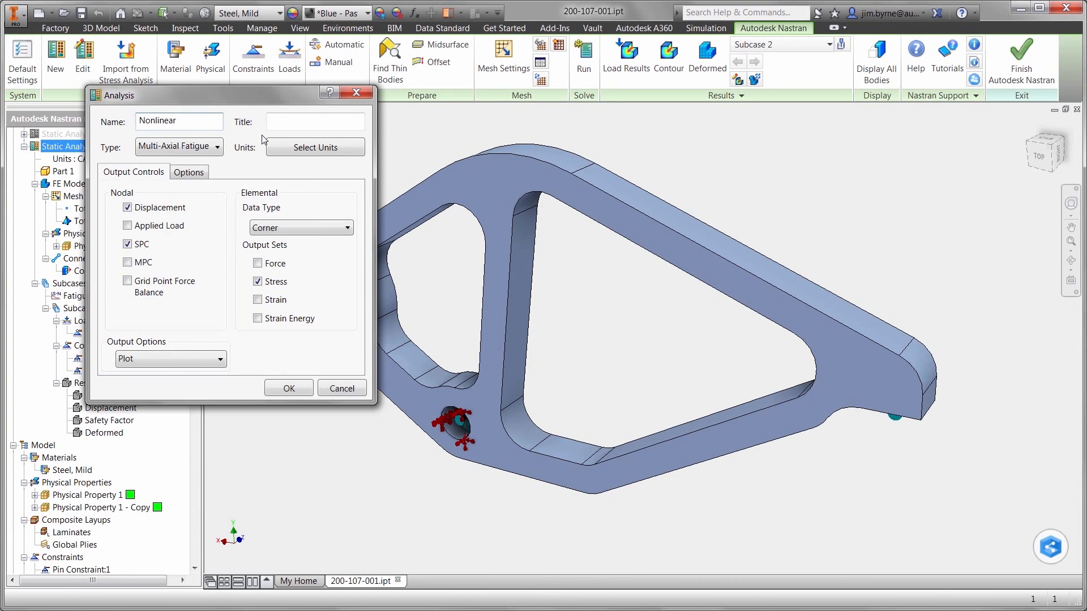
pyautogui.click(218, 148)
pyautogui.click(187, 162)
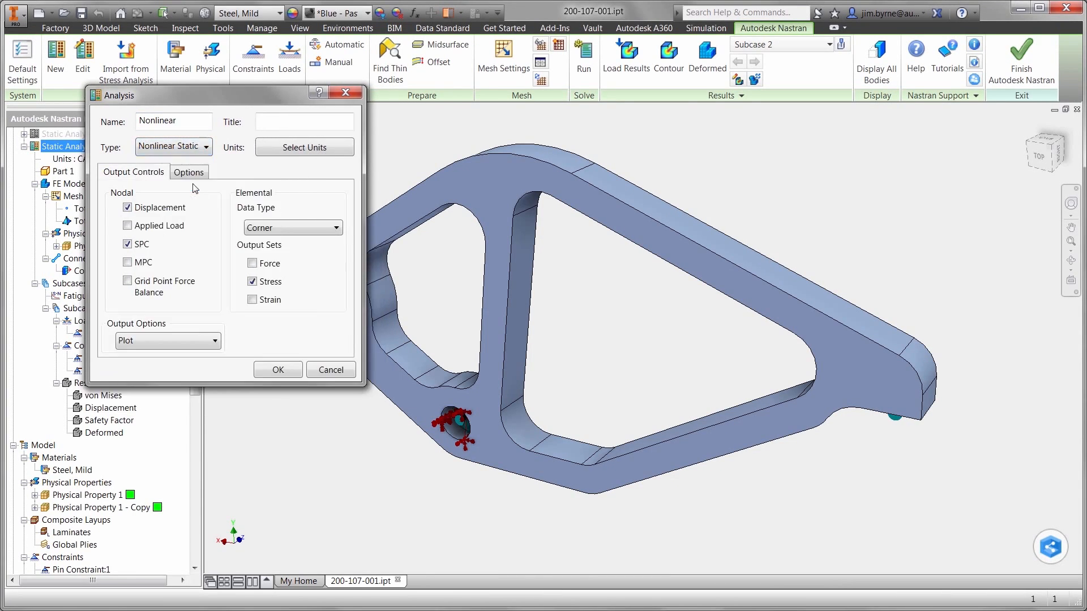
pyautogui.click(267, 370)
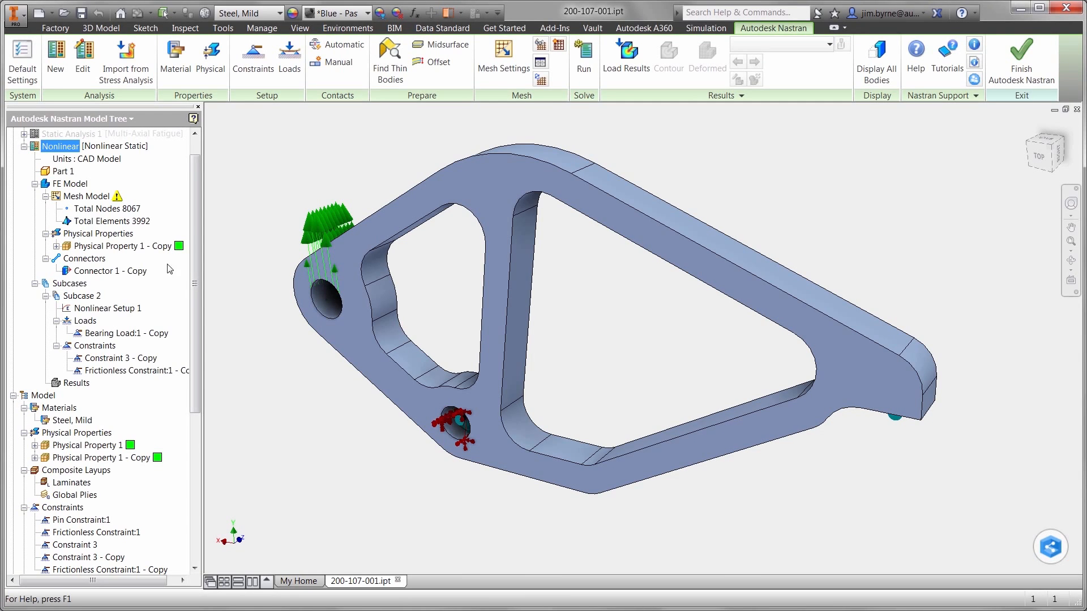
# Assign a new Polyethylene - UHMW material from the Autodesk Material Library to the Nonlinear analysis's solid physical property.
pyautogui.rightClick(134, 246)
pyautogui.click(150, 252)
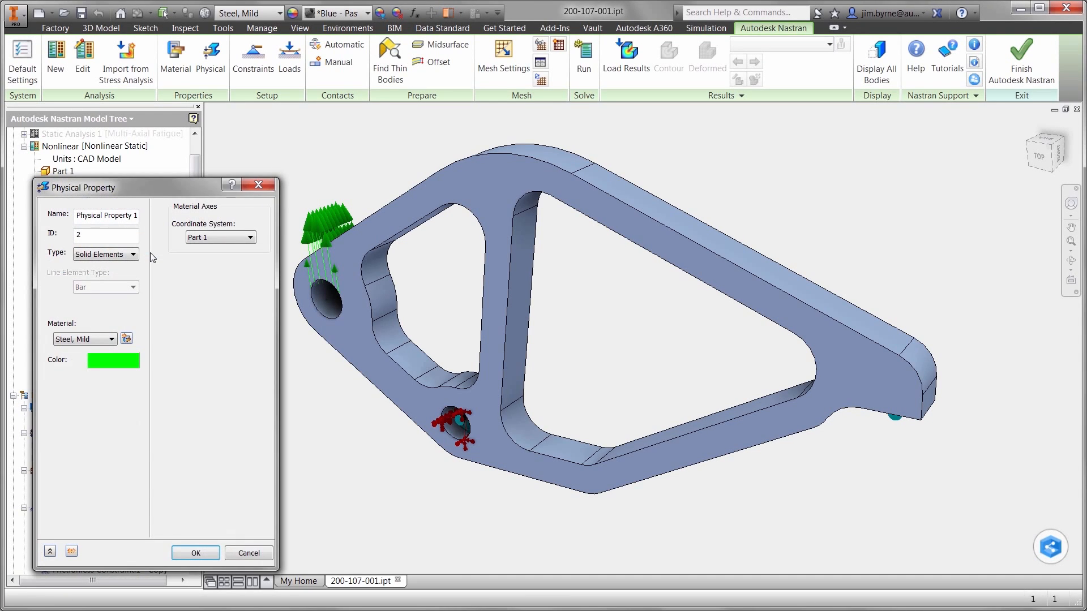
pyautogui.click(126, 338)
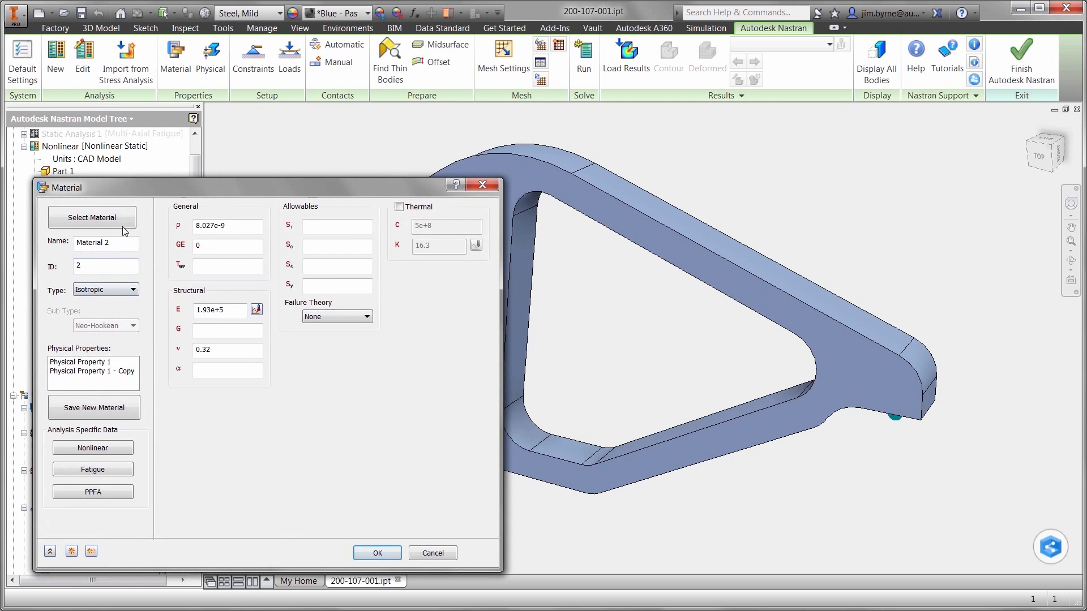
pyautogui.click(123, 225)
pyautogui.click(547, 182)
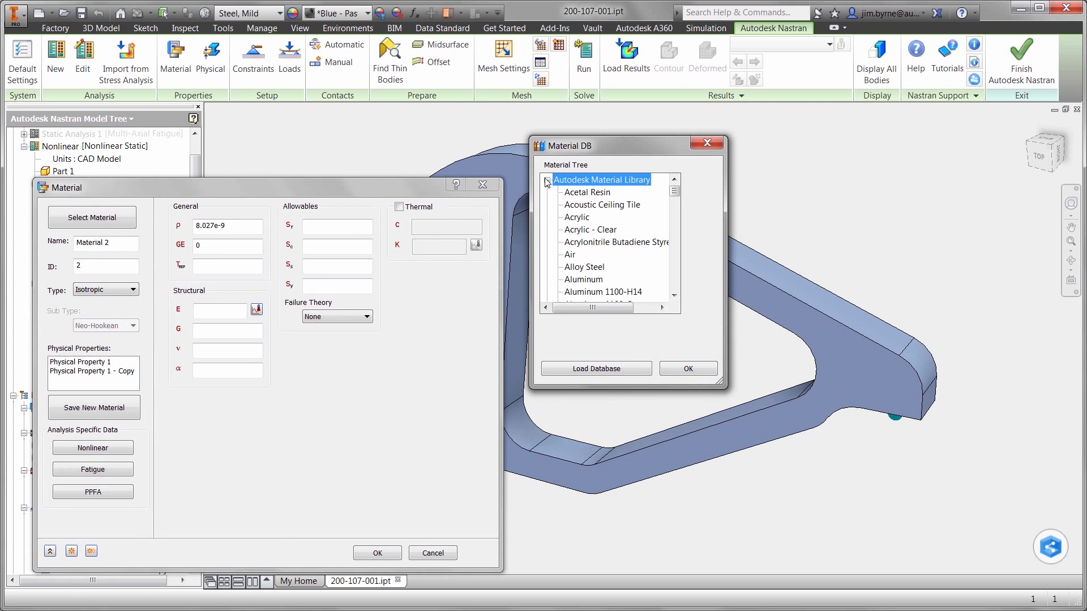
pyautogui.click(568, 206)
pyautogui.write('poly')
pyautogui.scroll(-4, 604, 240)
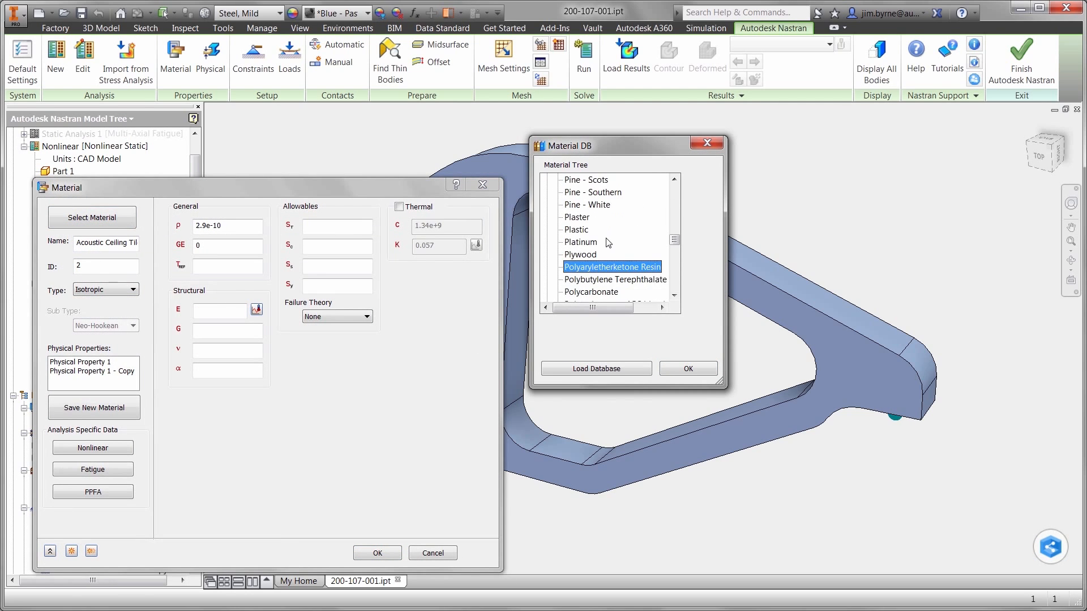
pyautogui.scroll(-1, 604, 242)
pyautogui.click(596, 280)
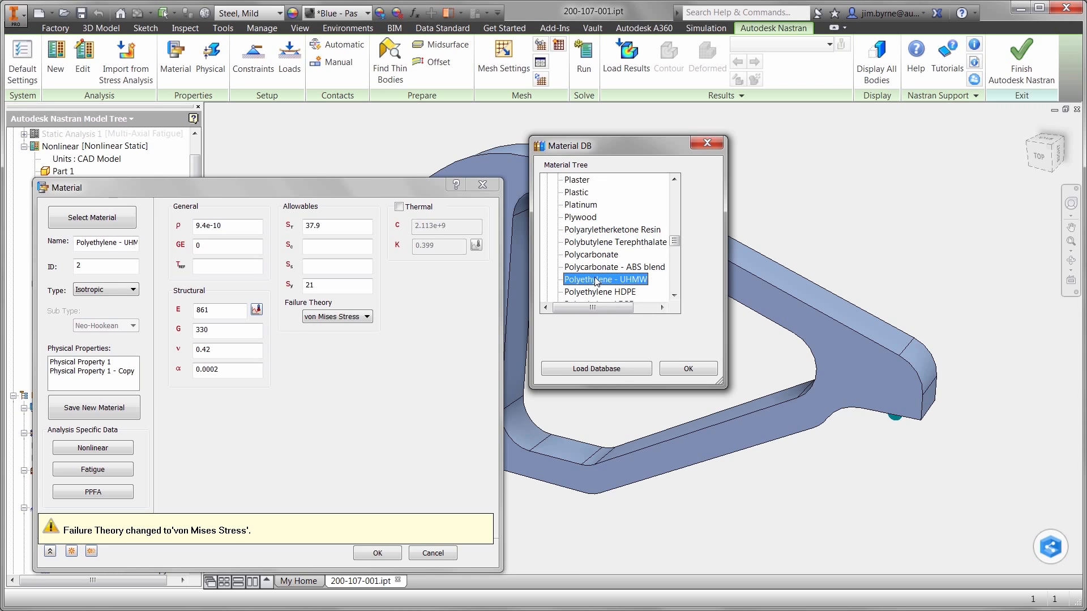
pyautogui.click(684, 368)
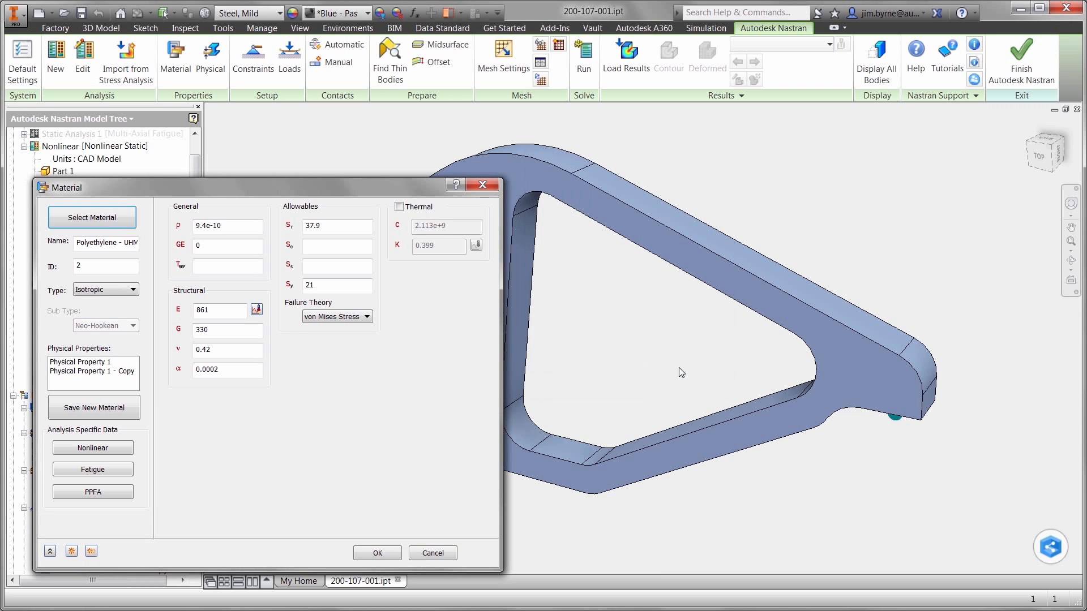
pyautogui.click(378, 553)
pyautogui.click(214, 554)
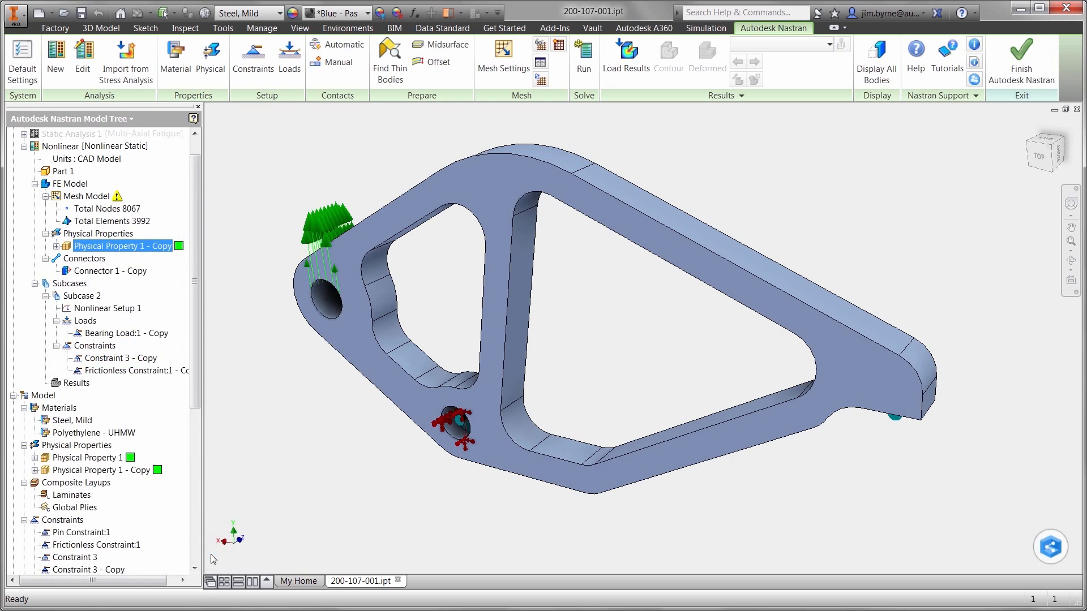
# Configure the nonlinear setup of Subcase 2 with 30 increments and intermediate output turned on.
pyautogui.rightClick(121, 315)
pyautogui.click(135, 317)
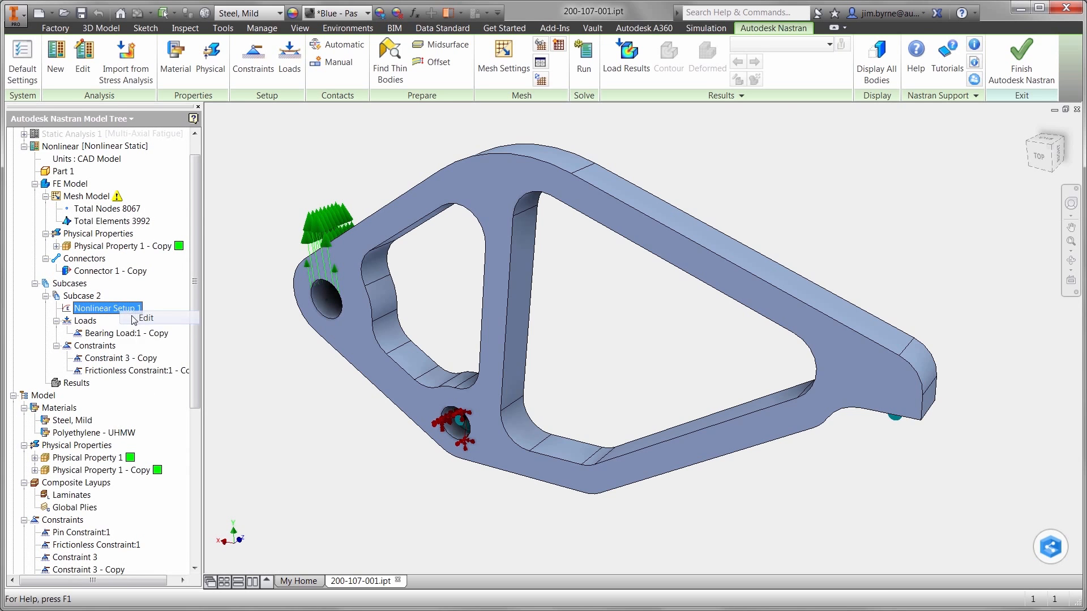
pyautogui.moveTo(203, 236); pyautogui.dragTo(170, 237)
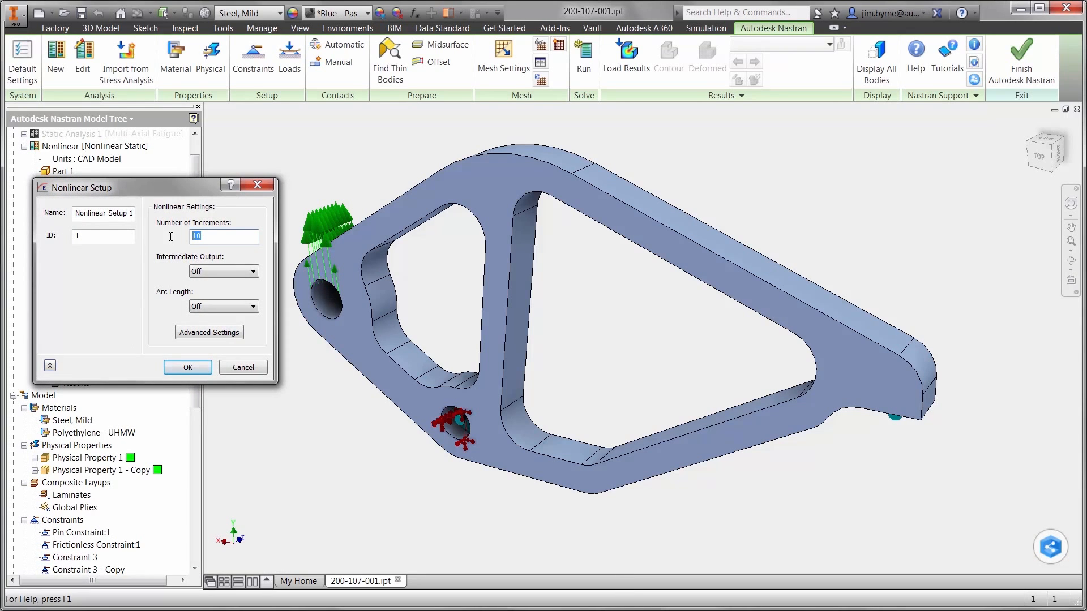
pyautogui.click(201, 271)
pyautogui.click(201, 290)
pyautogui.click(199, 369)
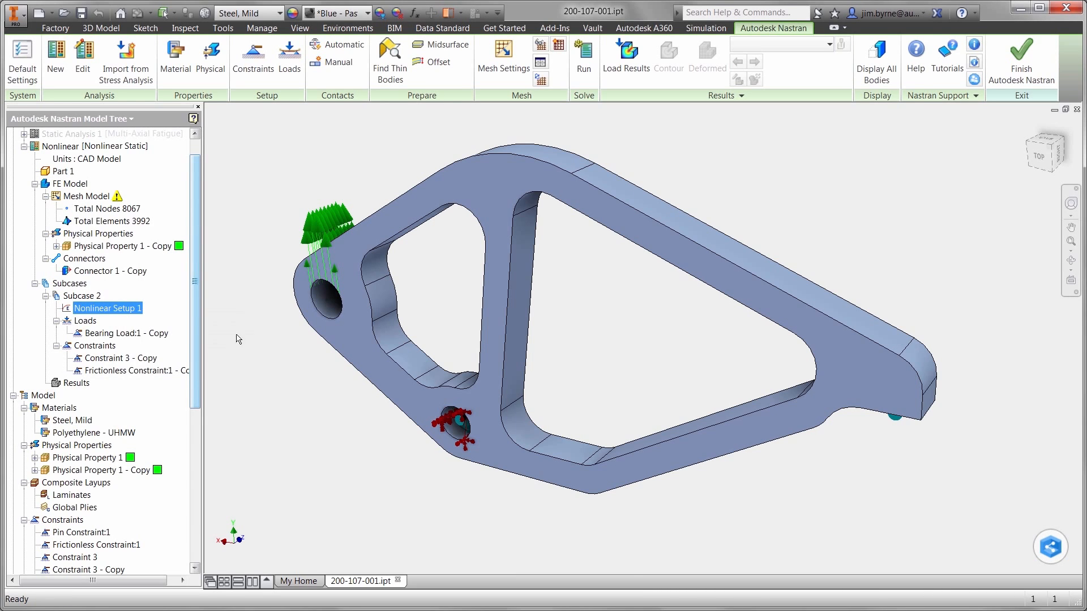
# Set the Fy magnitude of the upper hole's copied bearing load to 2000 N.
pyautogui.rightClick(319, 232)
pyautogui.click(301, 350)
pyautogui.moveTo(205, 343); pyautogui.dragTo(199, 344)
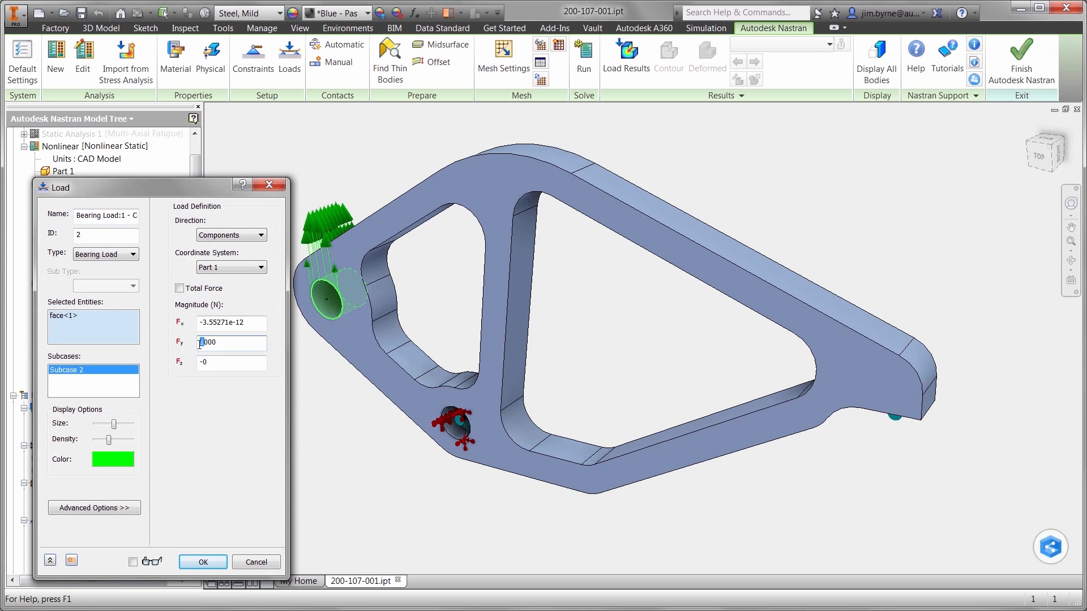
pyautogui.write('2')
pyautogui.click(205, 560)
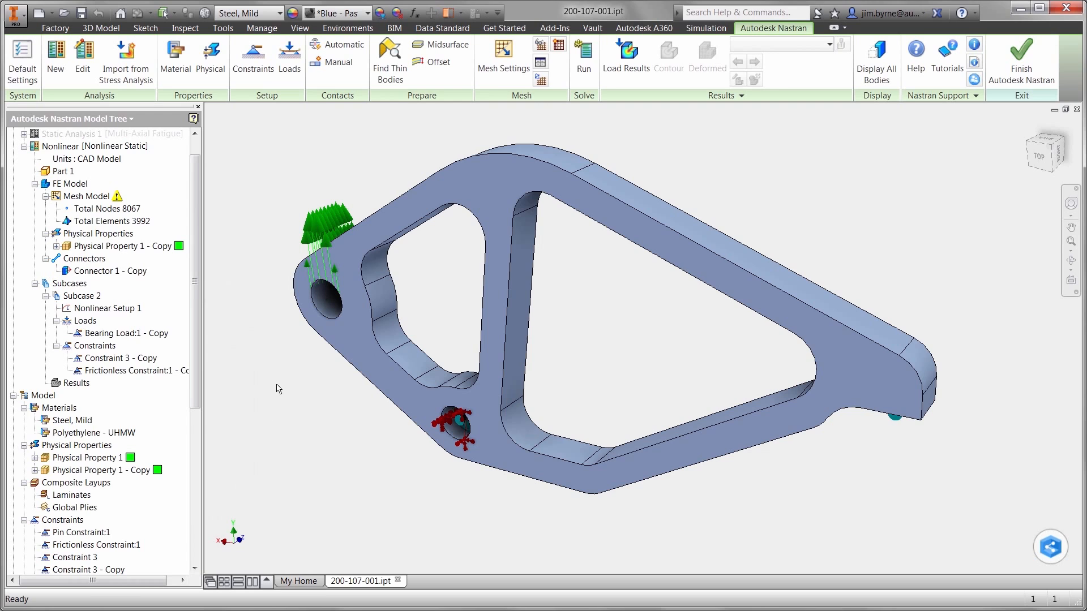
# Regenerate the mesh of the Nonlinear analysis and run its solution.
pyautogui.rightClick(277, 385)
pyautogui.click(272, 348)
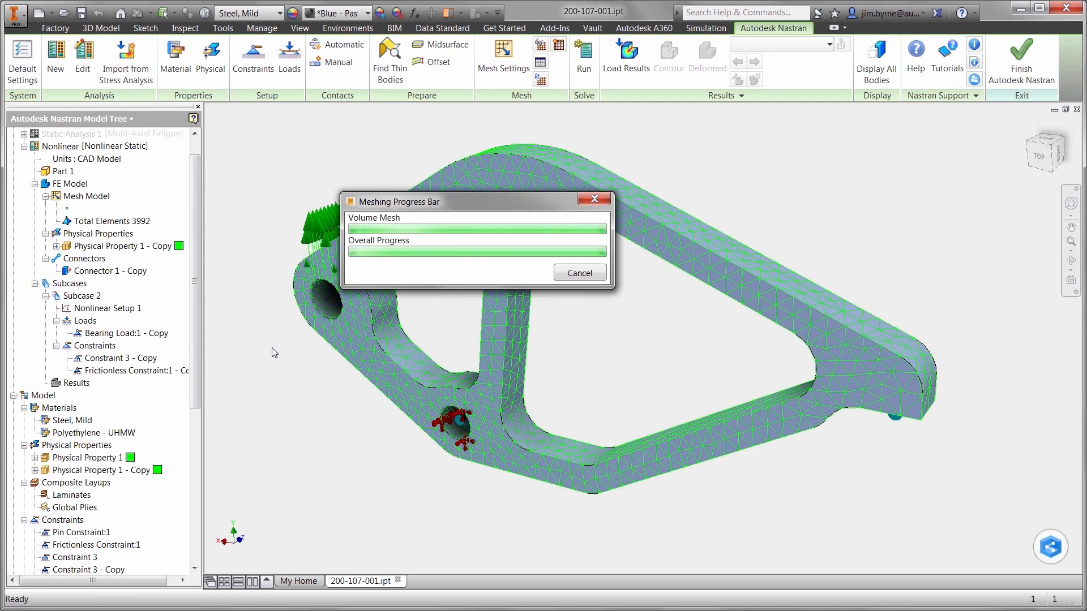
pyautogui.rightClick(272, 347)
pyautogui.click(304, 350)
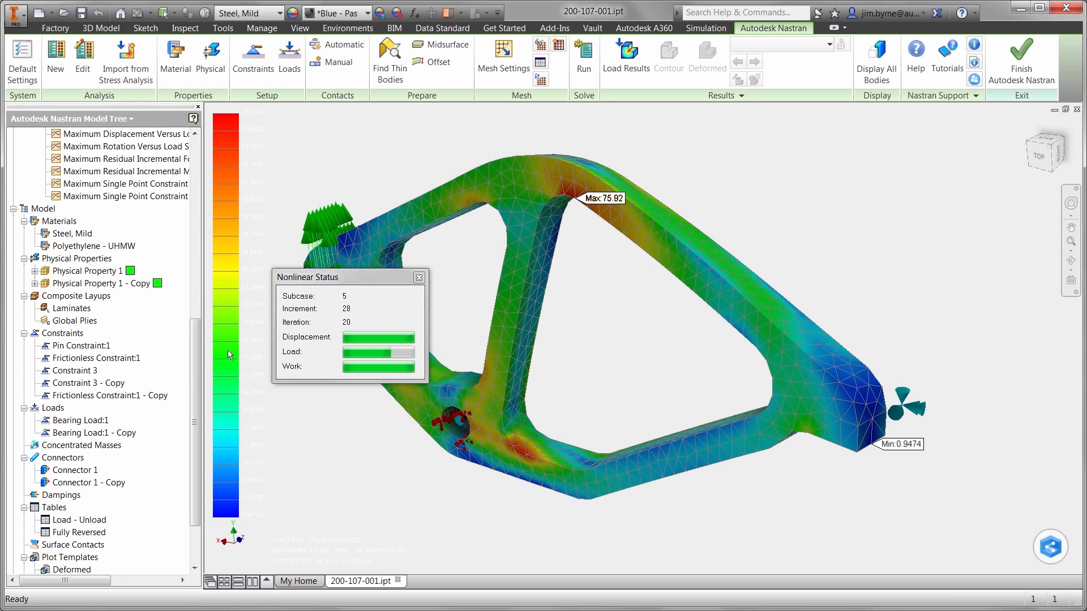
# Examine the Maximum Displacement Versus Load Scale Factor plot, reading the value where the curve turns steep.
pyautogui.doubleClick(168, 273)
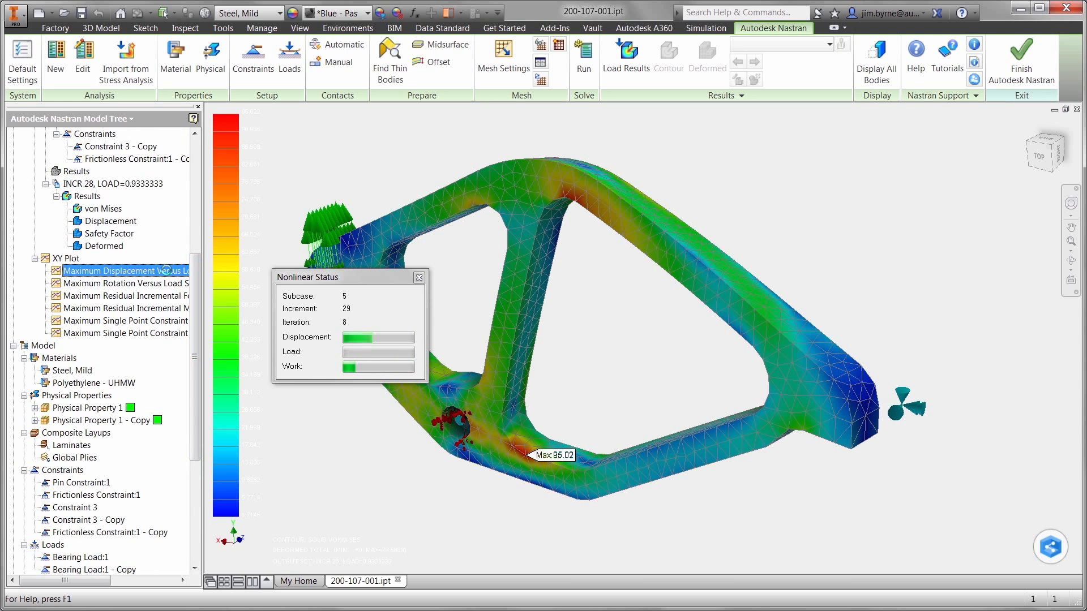
pyautogui.moveTo(215, 191); pyautogui.dragTo(344, 157)
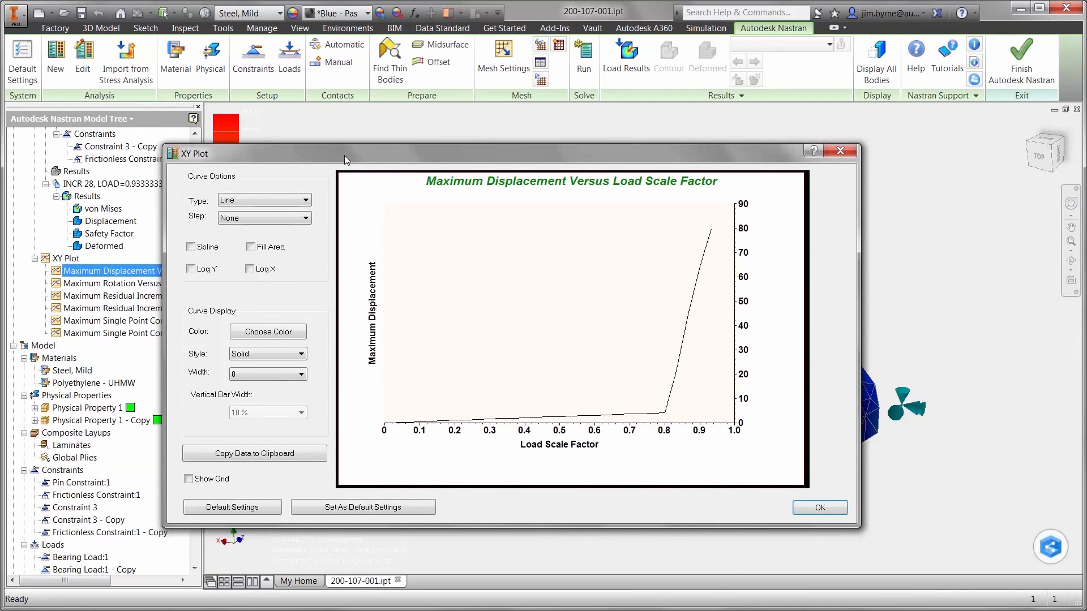
pyautogui.moveTo(666, 417)
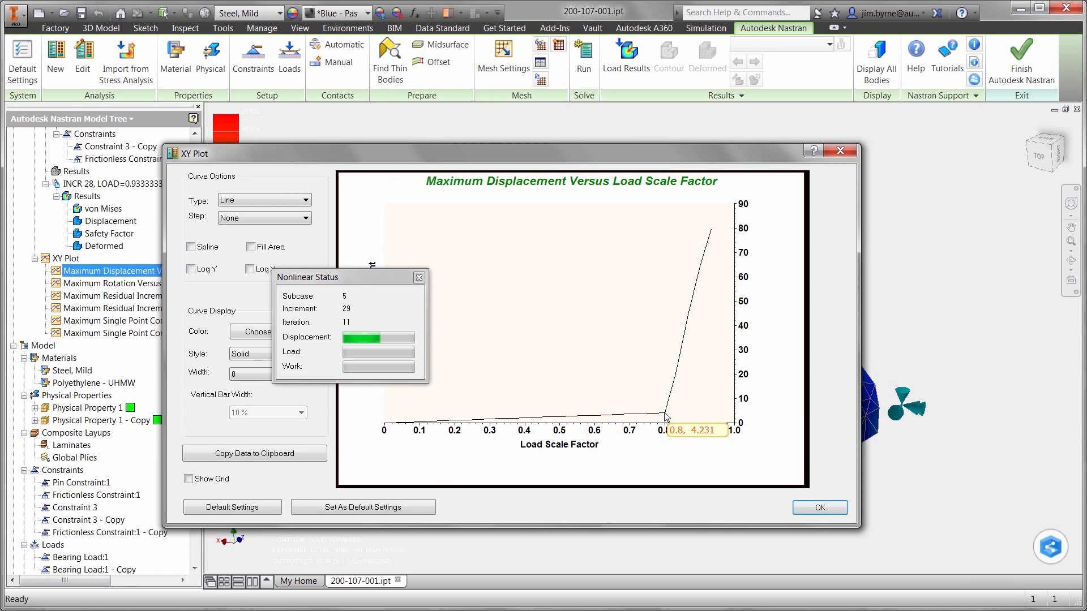
pyautogui.click(815, 508)
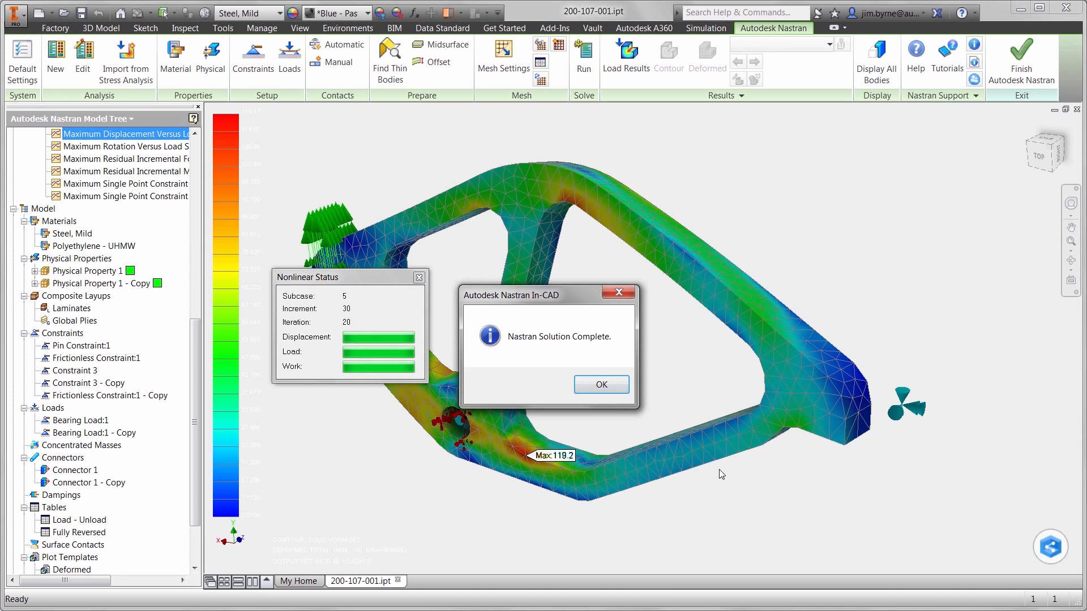
# Open the multiset animation settings for the Nonlinear results and set the end set to INCR 30, LOAD=1.0.
pyautogui.click(599, 389)
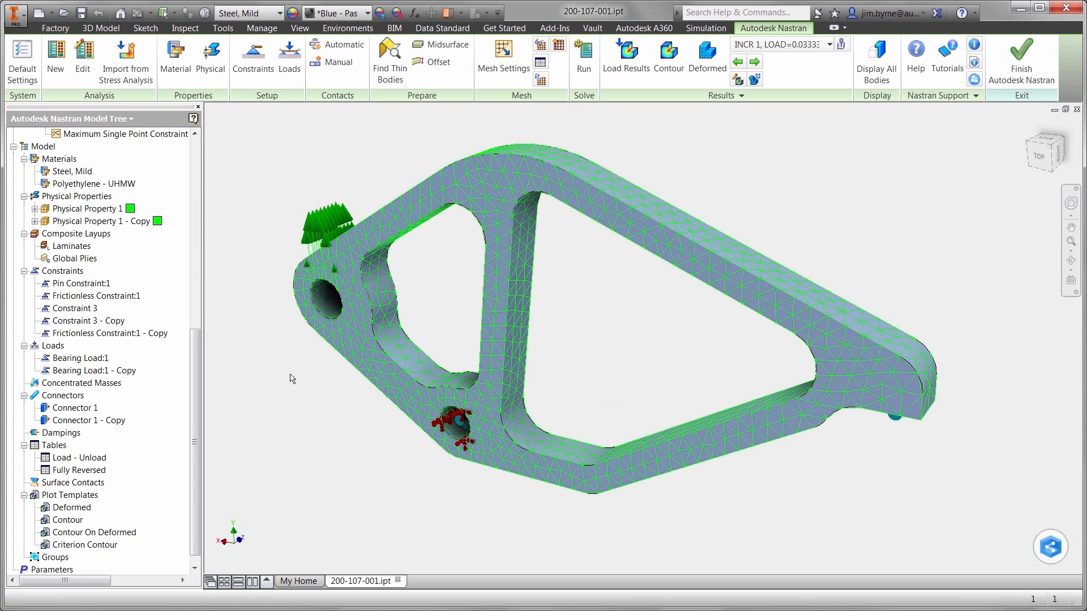
pyautogui.moveTo(198, 360); pyautogui.dragTo(198, 251)
pyautogui.rightClick(71, 259)
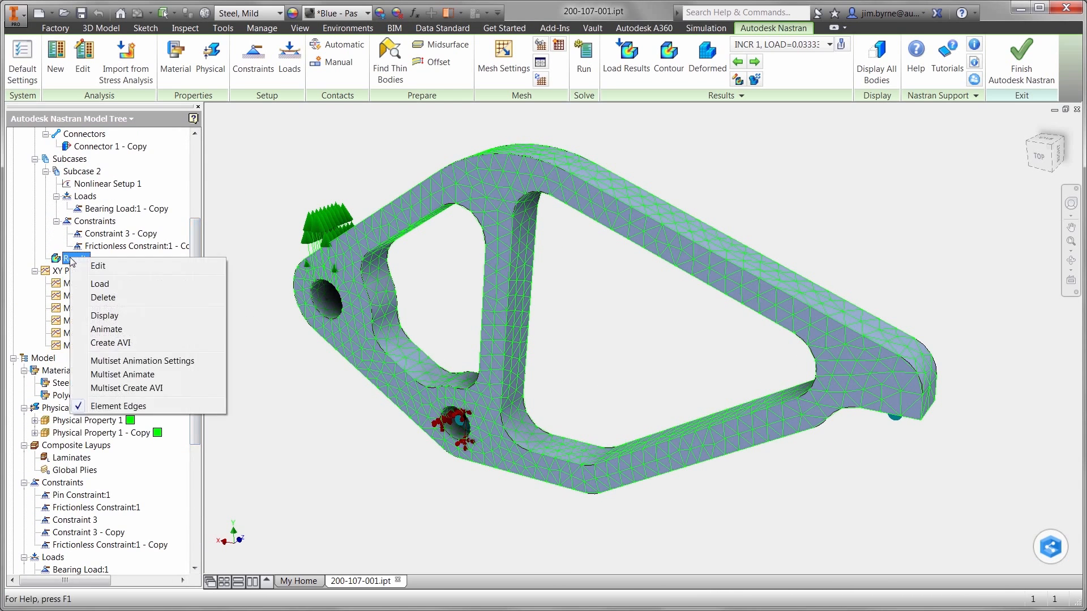
pyautogui.click(142, 360)
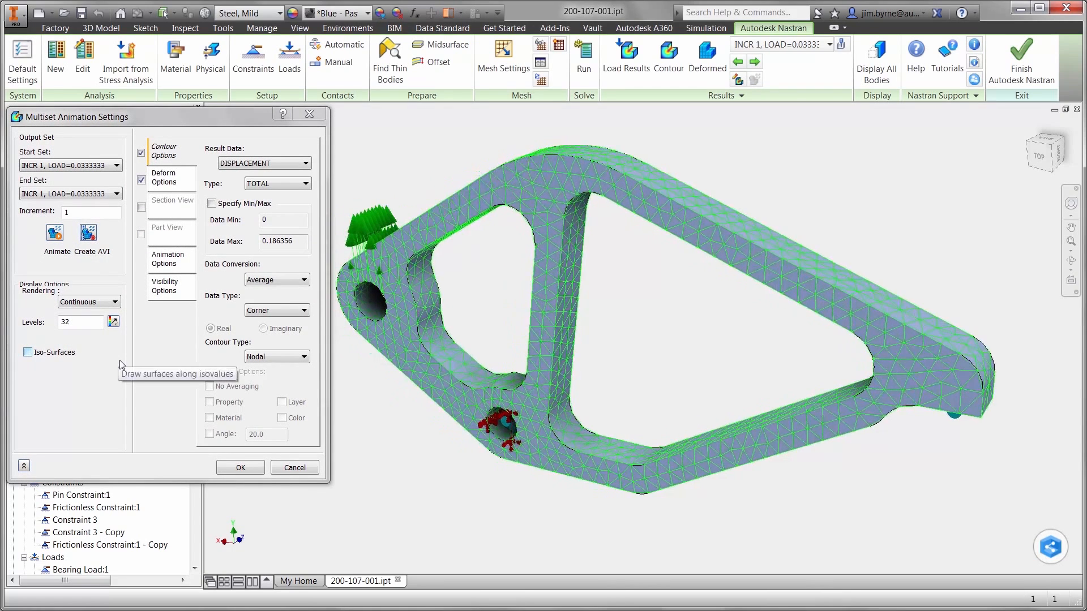
pyautogui.click(81, 194)
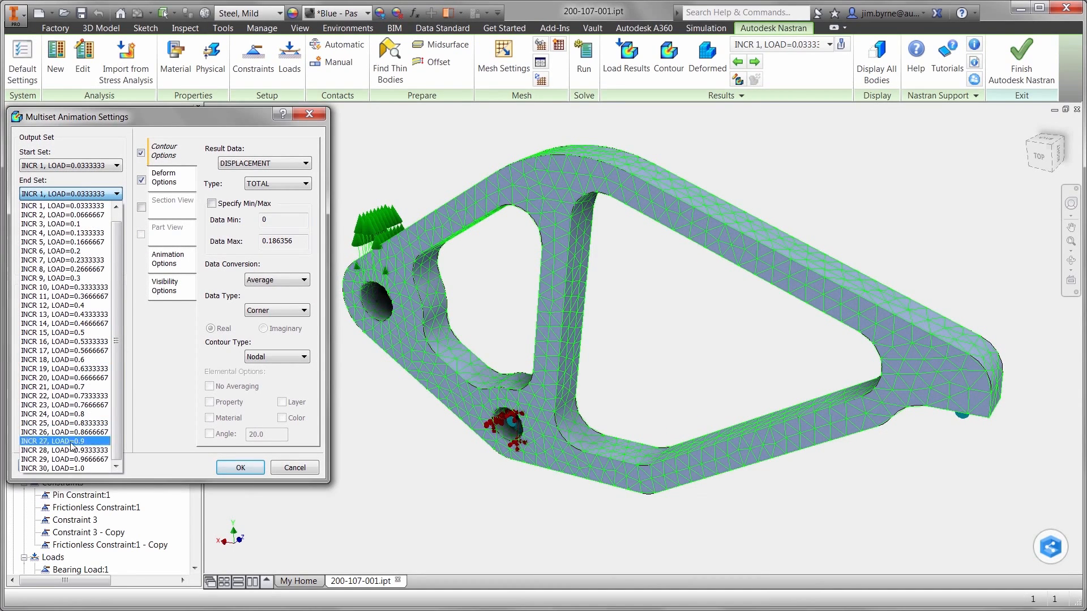
pyautogui.click(75, 468)
# Set the animation contour to SOLID VON MISES STRESS with a specified data maximum of 50.
pyautogui.click(263, 163)
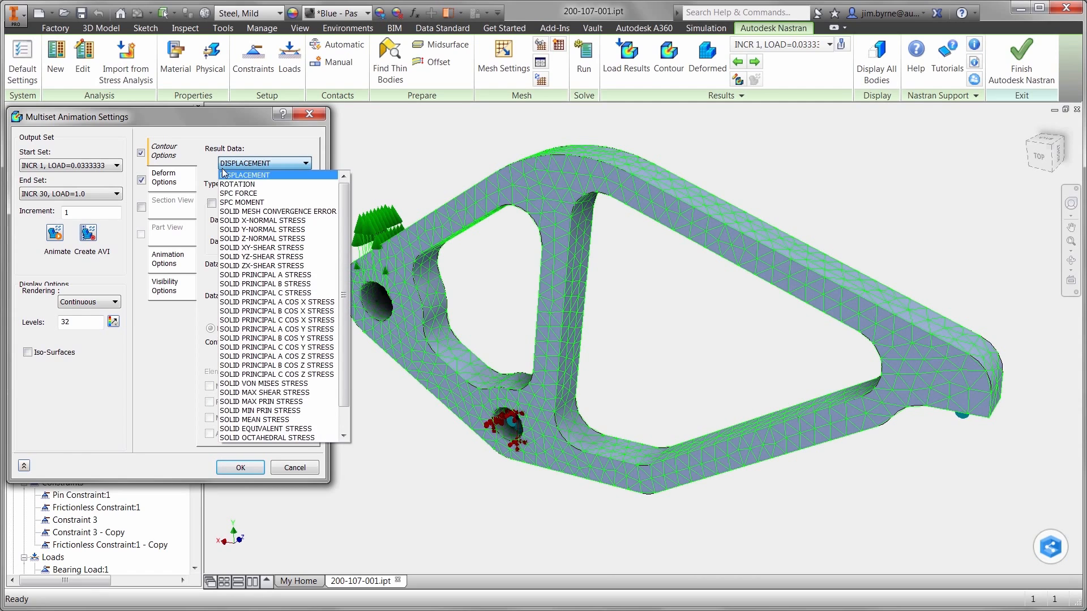
pyautogui.click(232, 385)
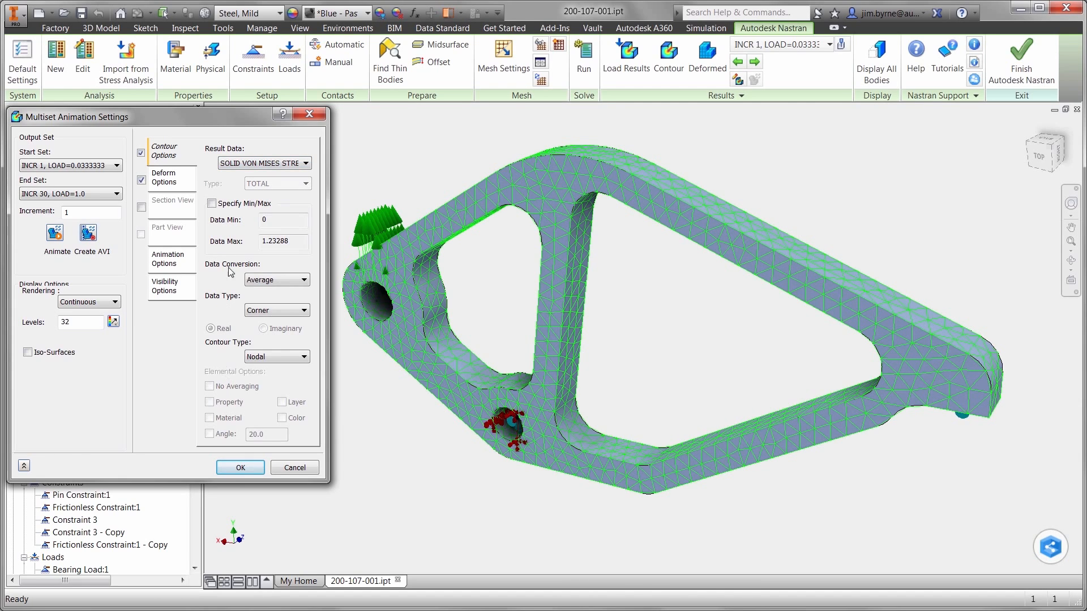
pyautogui.click(212, 204)
pyautogui.moveTo(304, 242); pyautogui.dragTo(252, 243)
pyautogui.write('50')
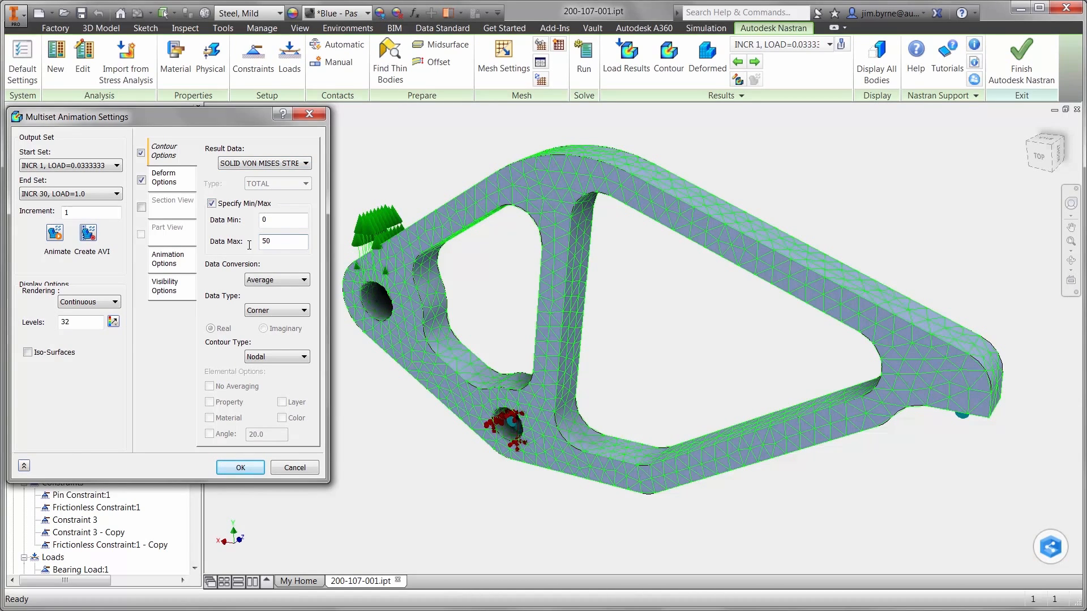
# Set the animation's deformation scale to Actual and play the multiset animation of the plate.
pyautogui.click(166, 178)
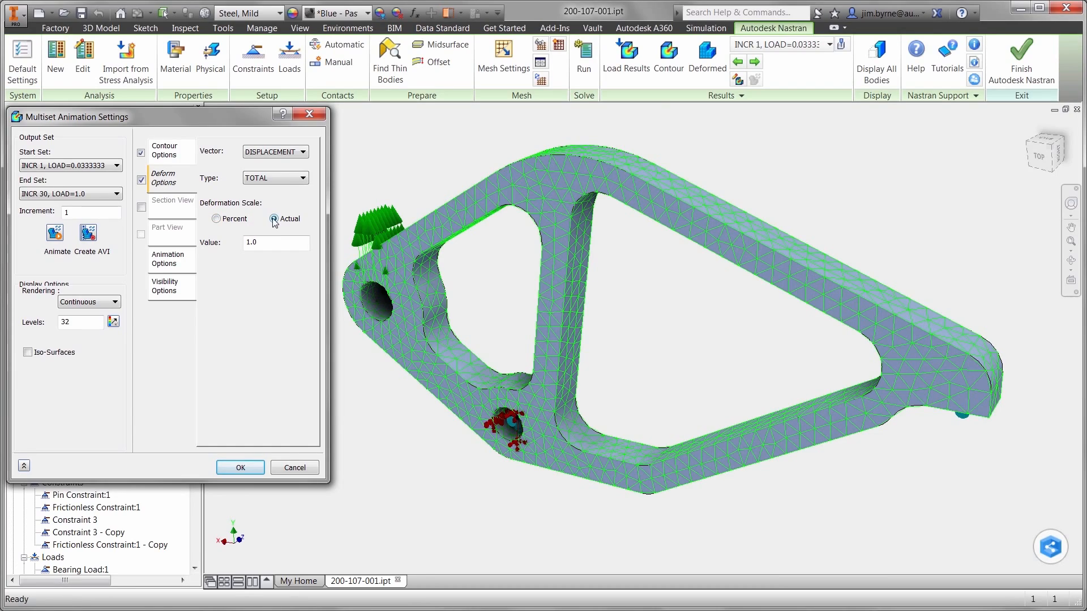
pyautogui.click(55, 233)
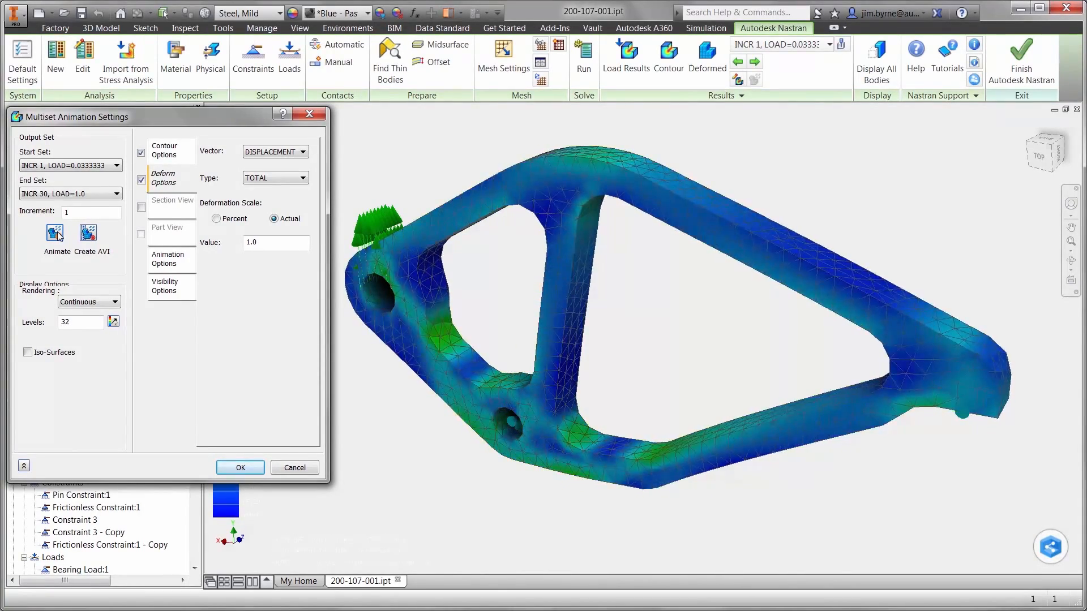
pyautogui.click(59, 237)
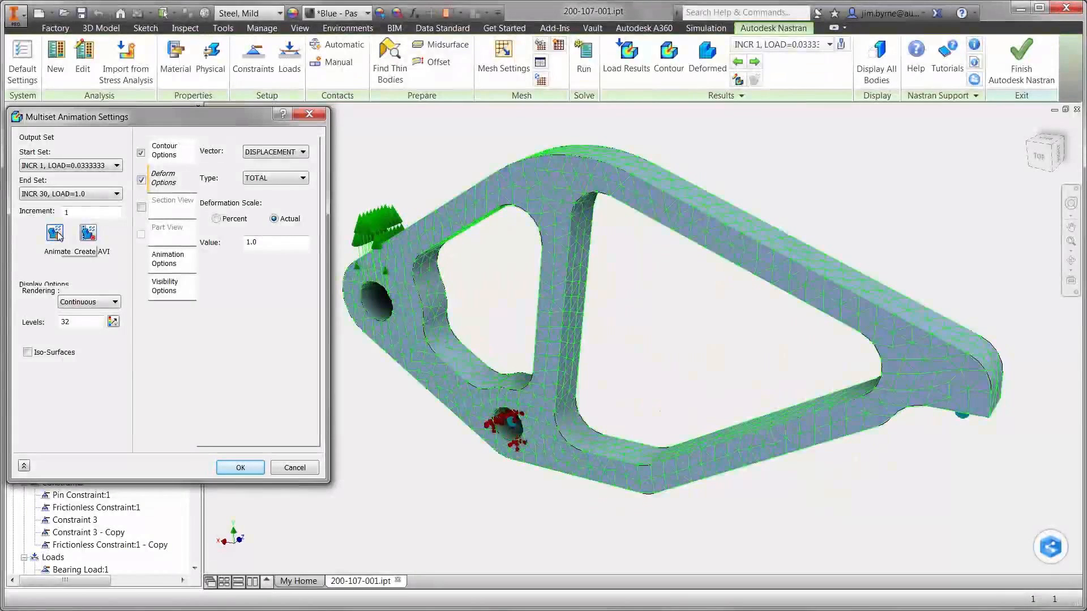
pyautogui.click(240, 467)
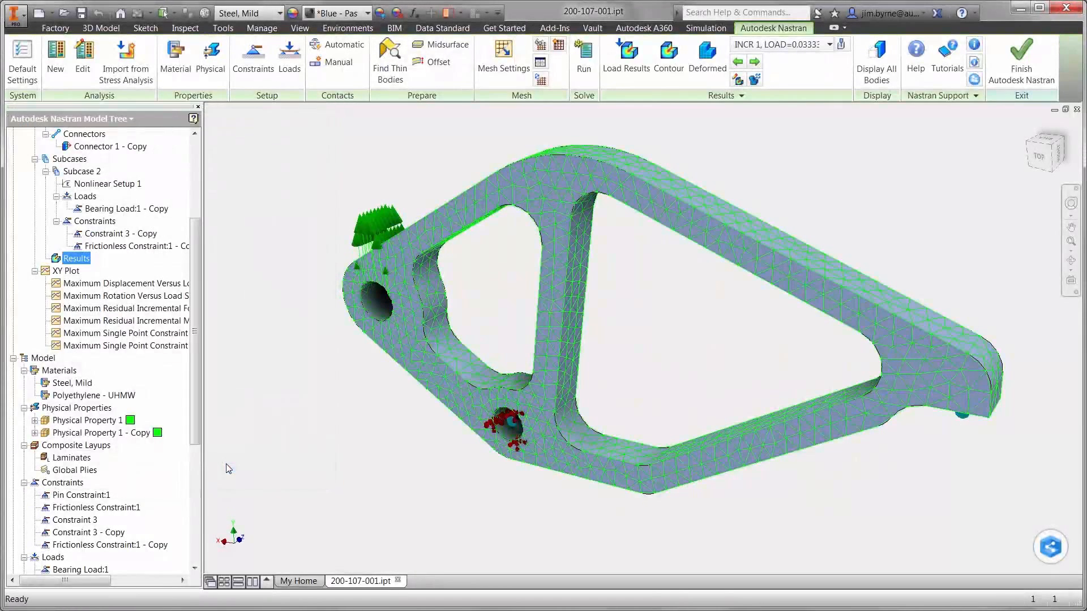
# Check 200-107-001.ipt into Vault with a comment that the clamp passed the stress and fatigue studies using mild steel.
pyautogui.click(86, 121)
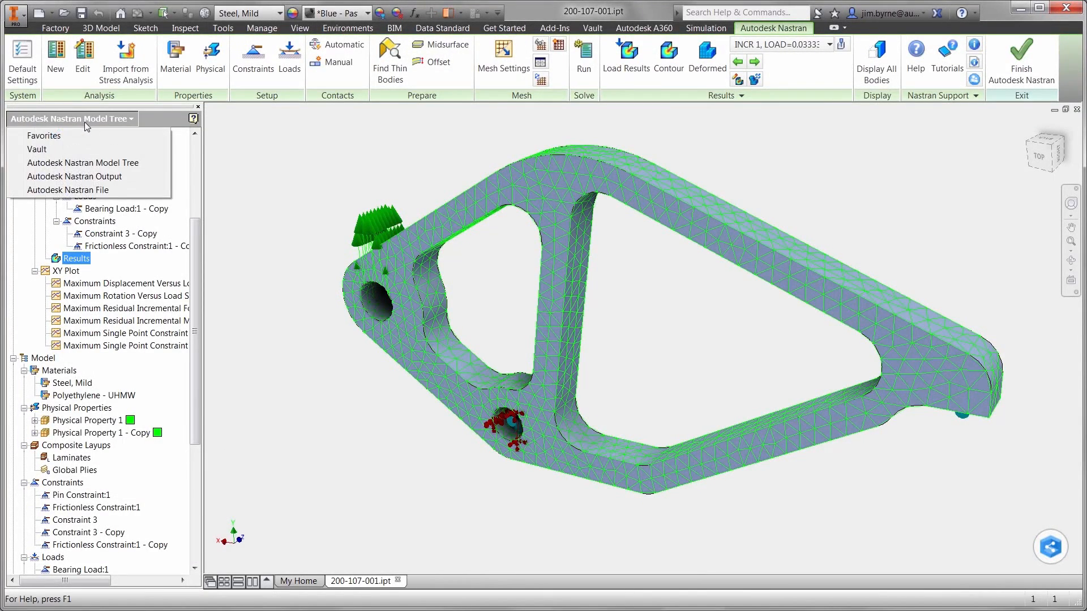
pyautogui.click(45, 148)
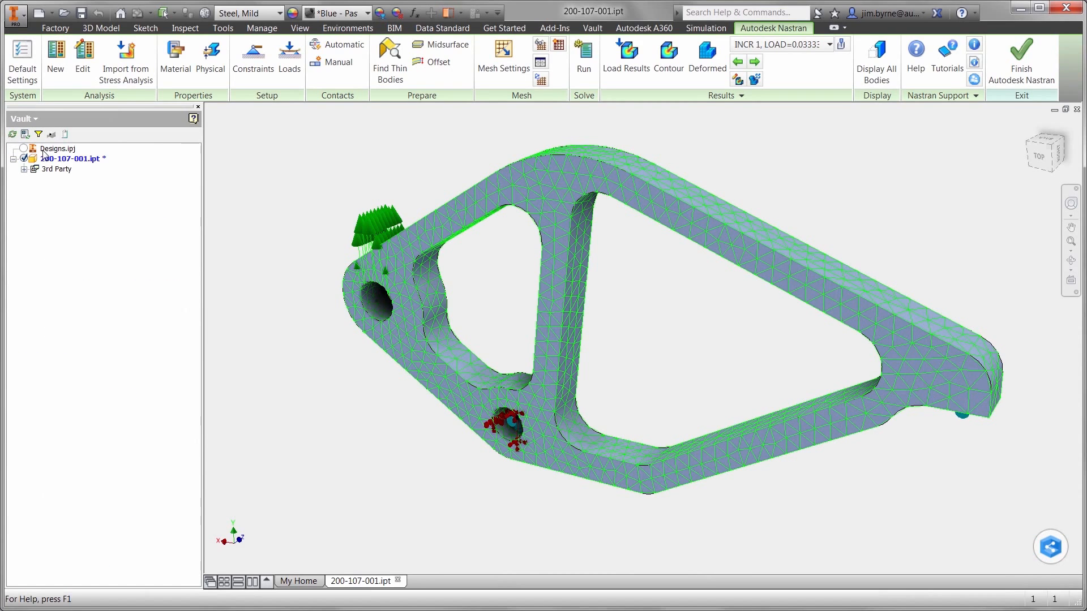
pyautogui.rightClick(46, 158)
pyautogui.click(99, 222)
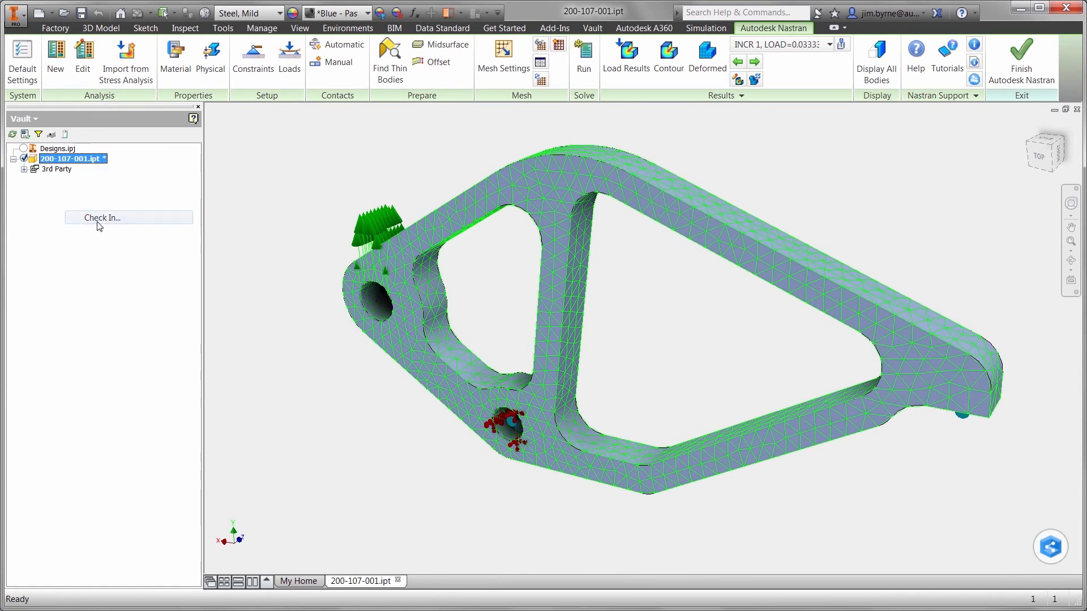
pyautogui.write('he clamp passed stress and fatigue stu')
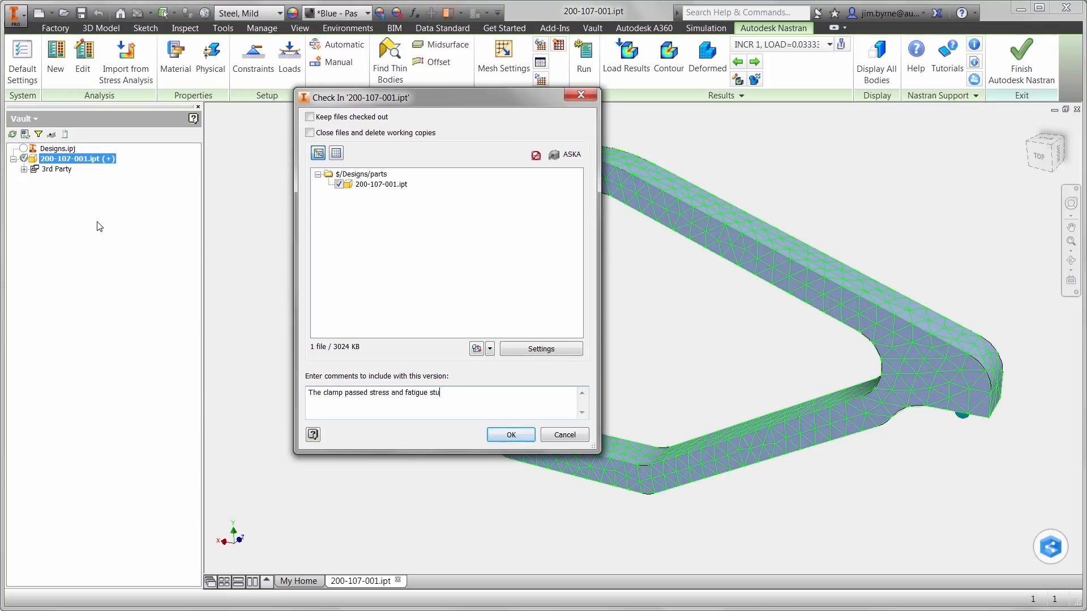
pyautogui.write('sing mild steel.')
pyautogui.click(511, 435)
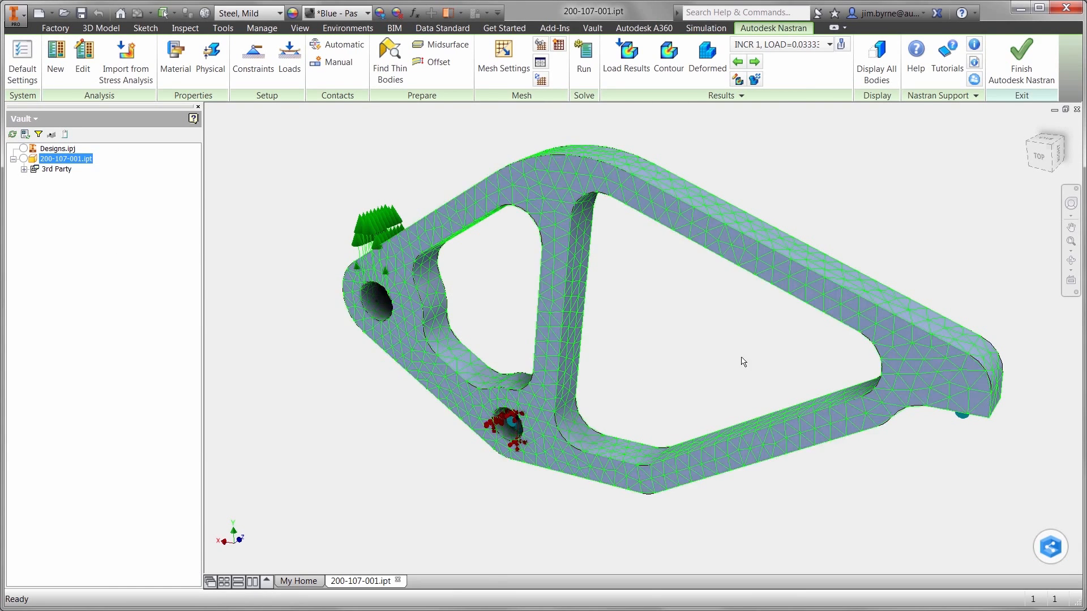
# Finish the plate's Nastran session and open the 200-350.iam frame assembly in the Autodesk Nastran In-CAD environment.
pyautogui.click(999, 81)
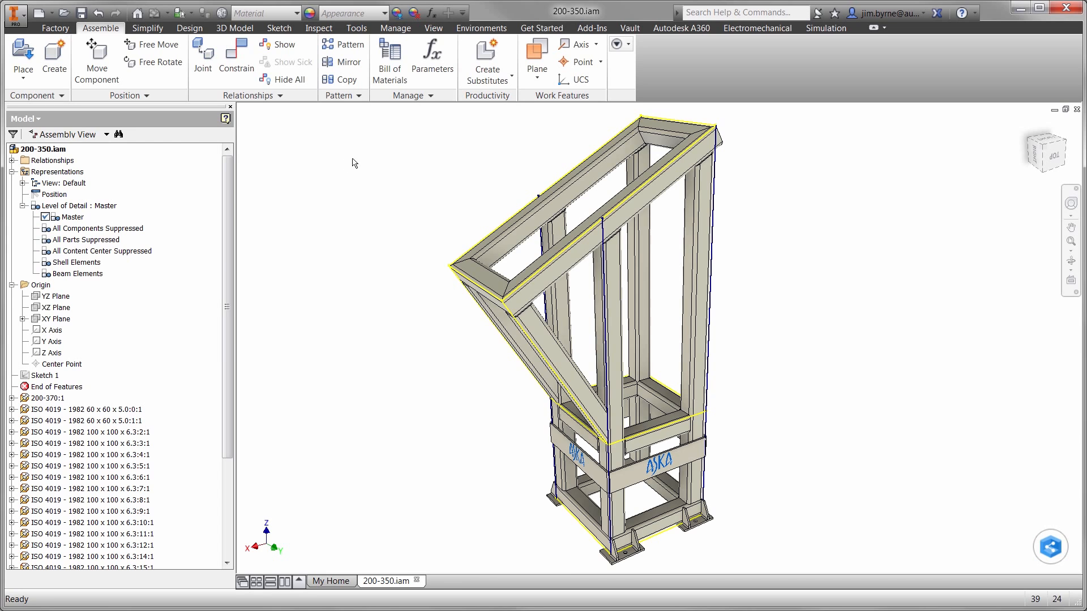
pyautogui.click(476, 28)
pyautogui.click(423, 75)
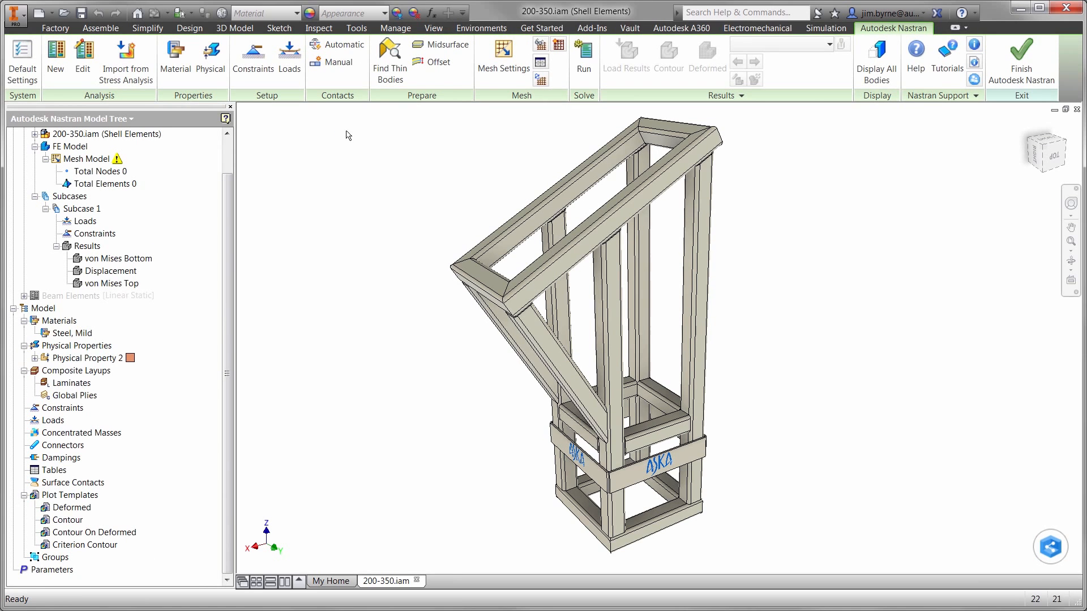
# Find the frame's thin bodies to generate their midsurfaces, and mesh the Shell Elements analysis model.
pyautogui.click(390, 60)
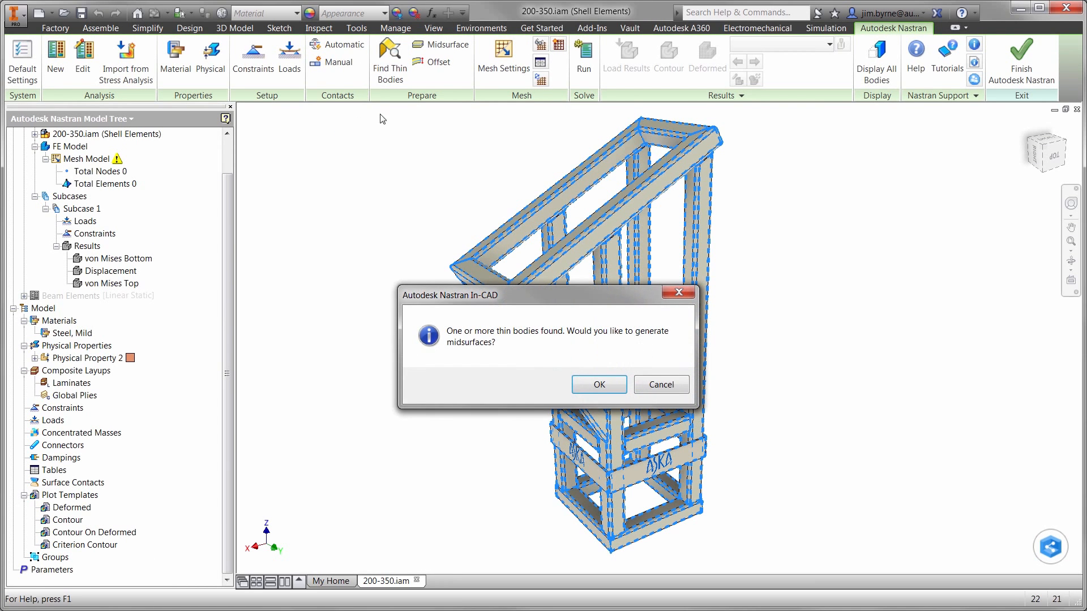
pyautogui.click(599, 385)
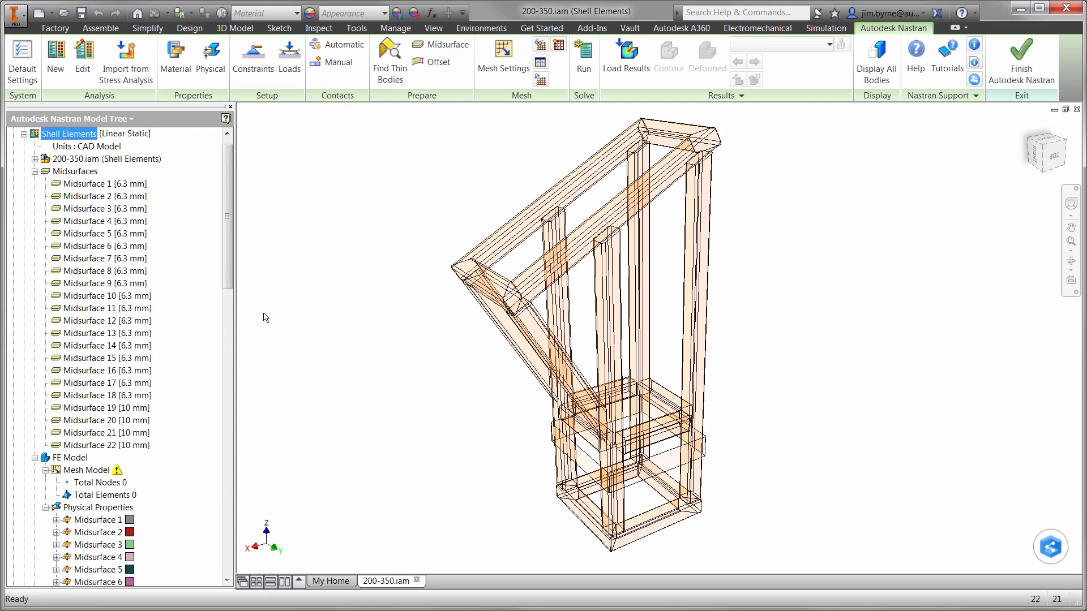
pyautogui.click(103, 396)
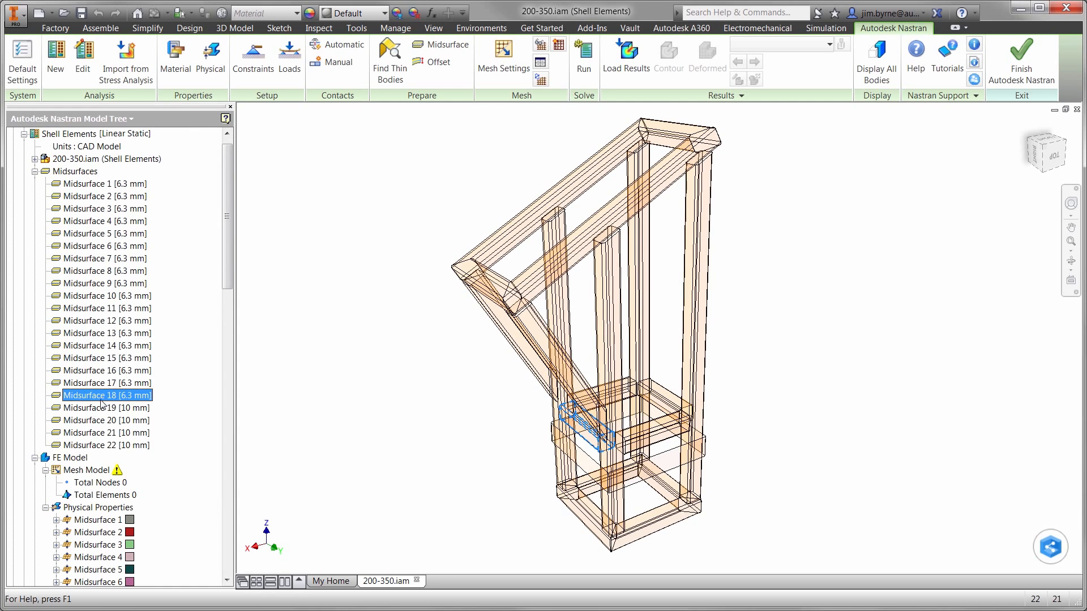
pyautogui.click(101, 408)
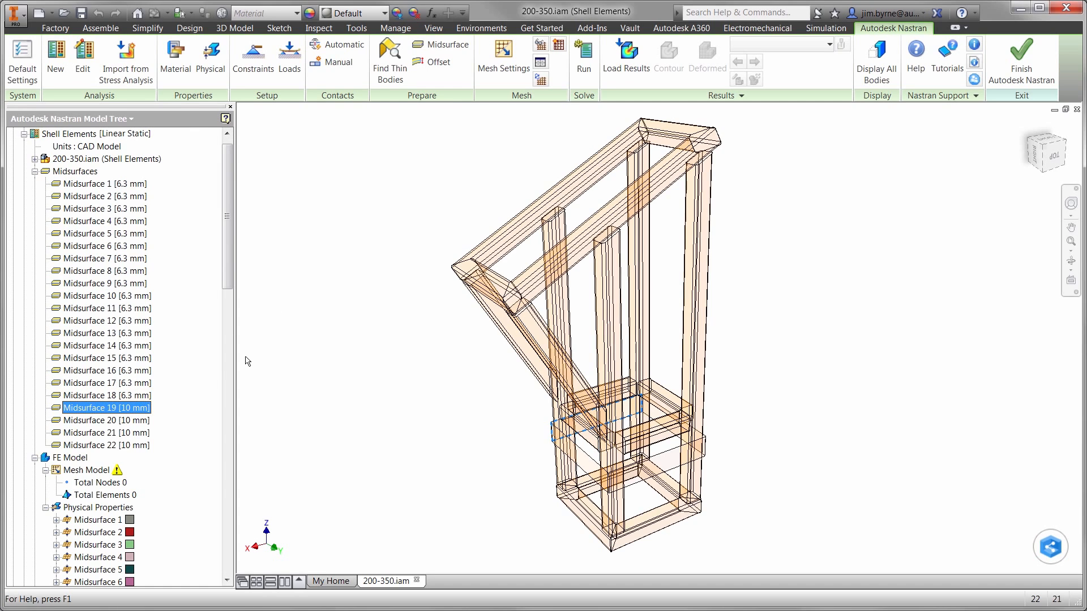
pyautogui.rightClick(350, 240)
pyautogui.click(348, 202)
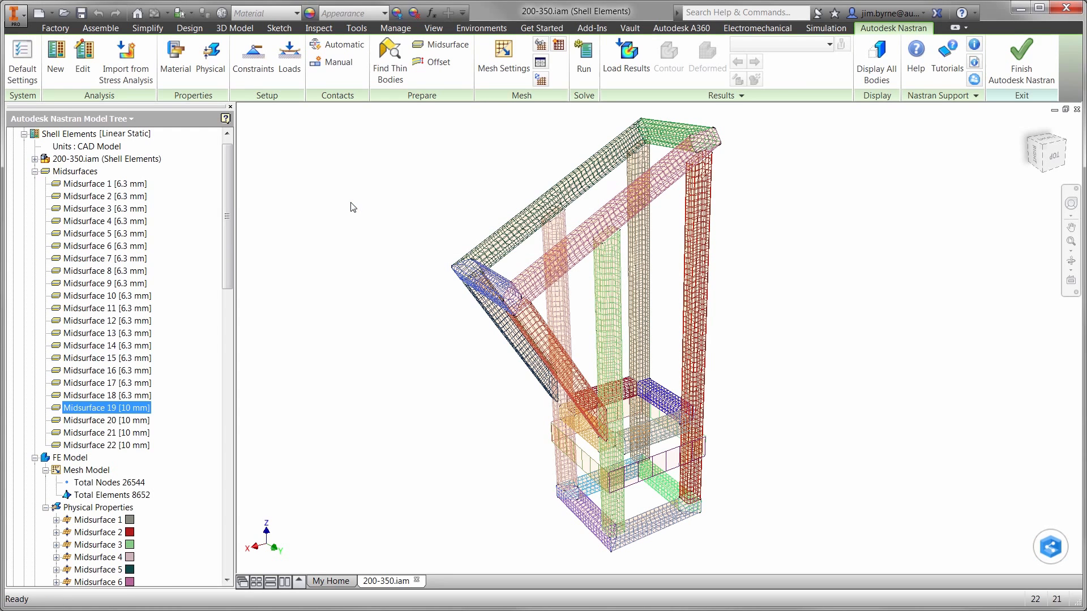
# Add a structural constraint to the frame's bottom beams with all translations and rotations fixed for Subcase 1.
pyautogui.rightClick(358, 208)
pyautogui.click(387, 203)
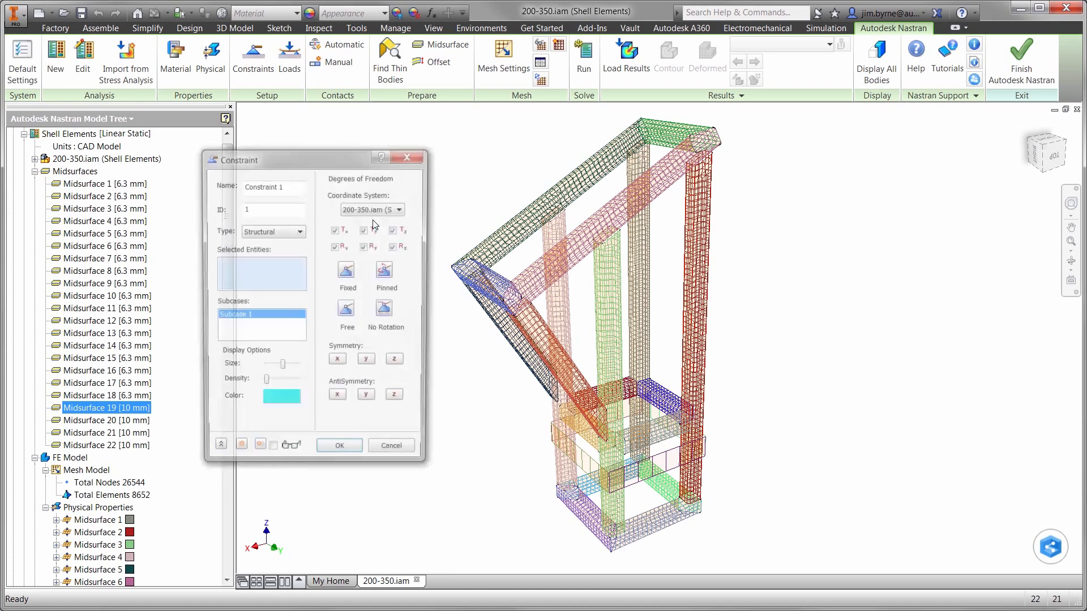
pyautogui.click(640, 537)
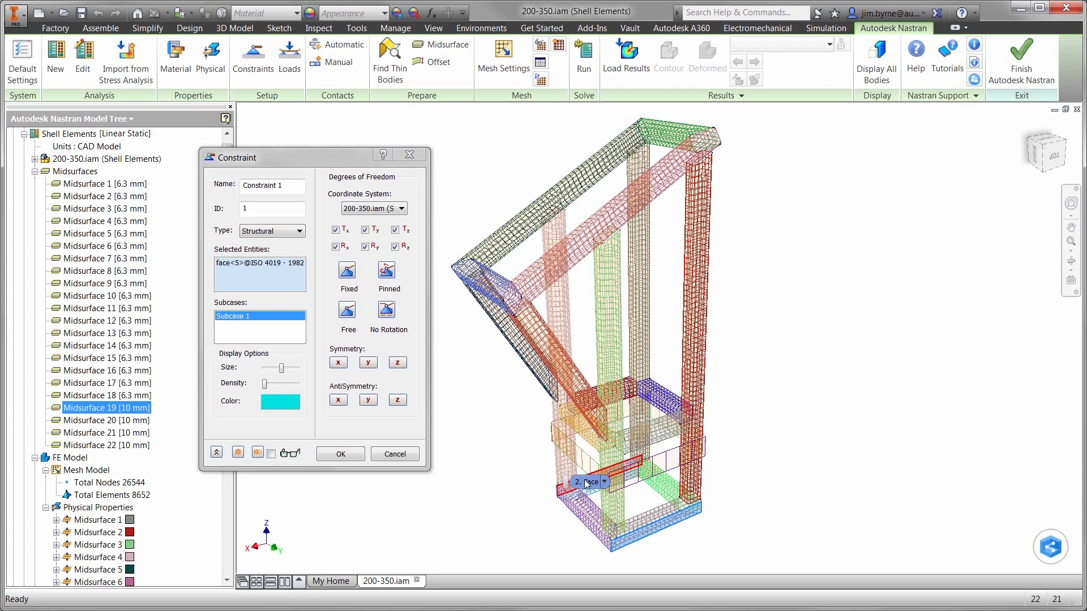
pyautogui.click(587, 483)
pyautogui.click(341, 454)
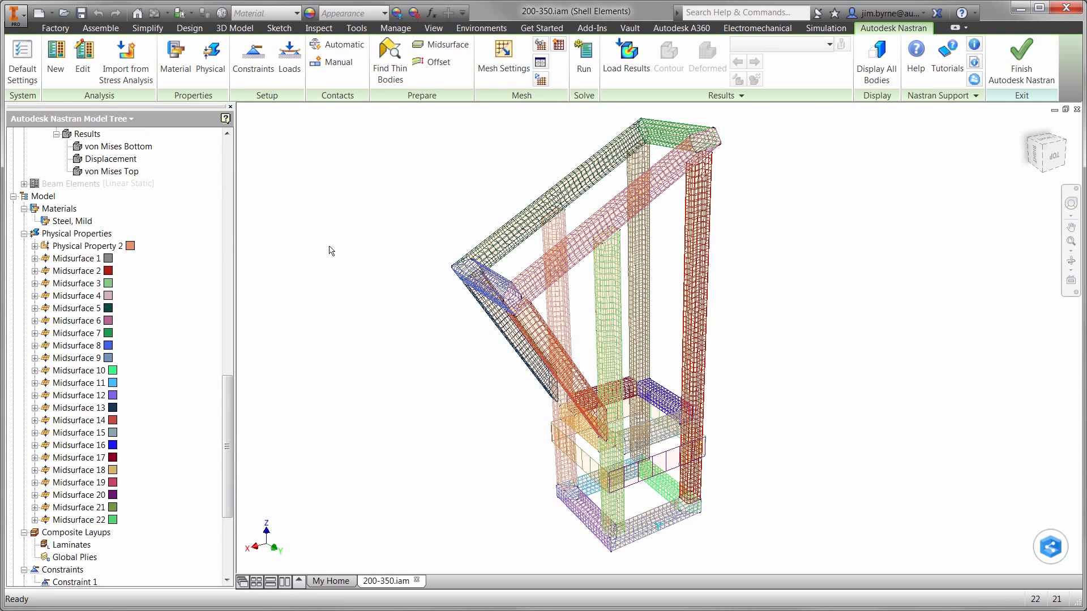
# Apply a force in the negative Z direction to the face of the beam at the low end of the sloped top frame.
pyautogui.rightClick(327, 250)
pyautogui.click(372, 229)
pyautogui.click(485, 282)
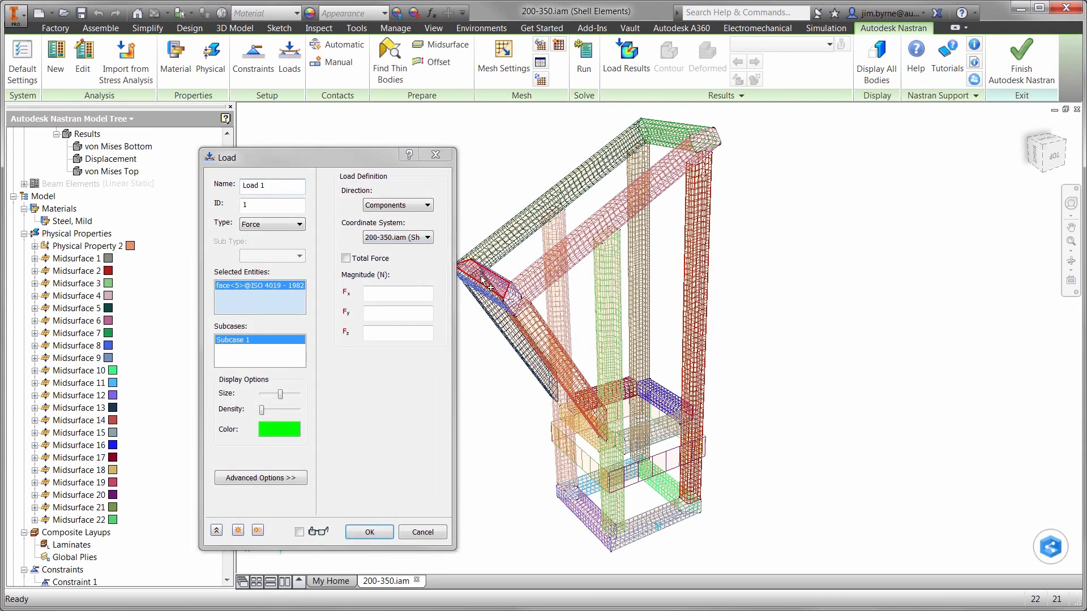
pyautogui.click(403, 334)
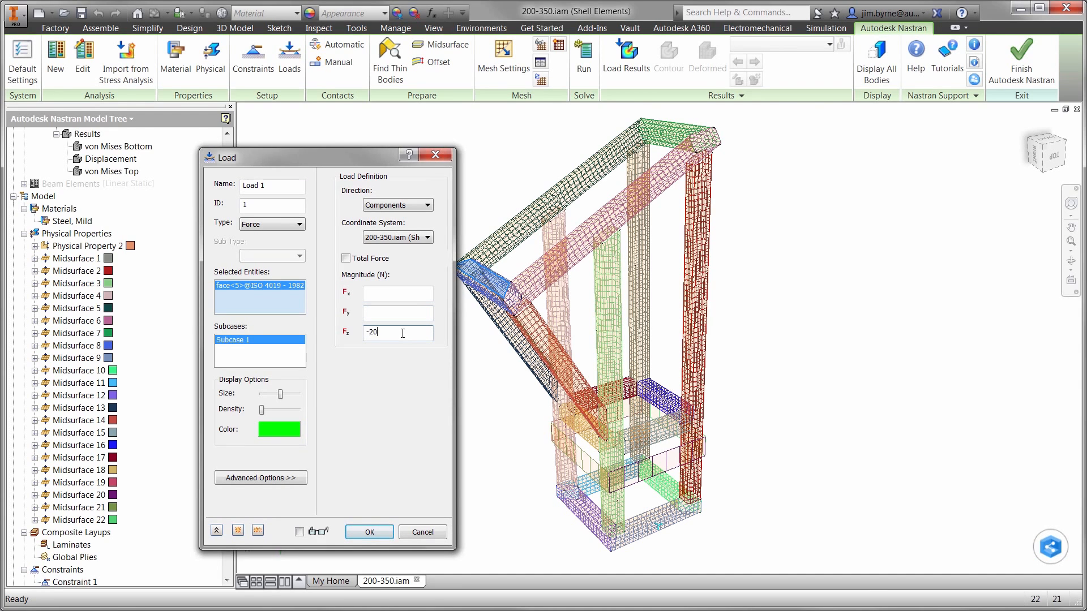
pyautogui.click(375, 531)
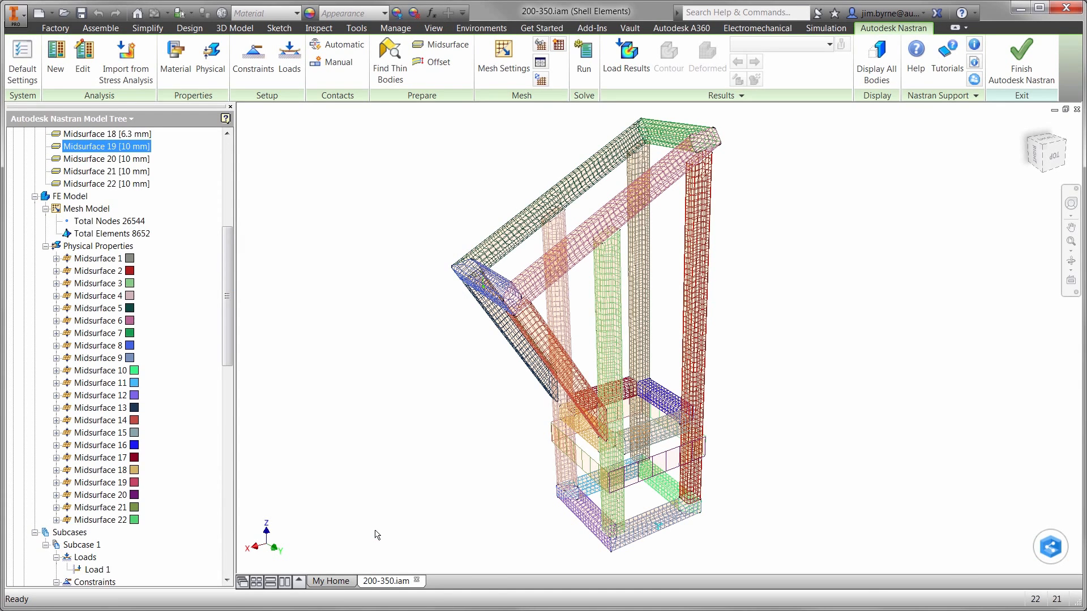
# Create an automatic bonded surface contact with a 10 mm maximum activation distance, using all the frame's faces as the specified contact regions.
pyautogui.click(339, 64)
pyautogui.click(241, 302)
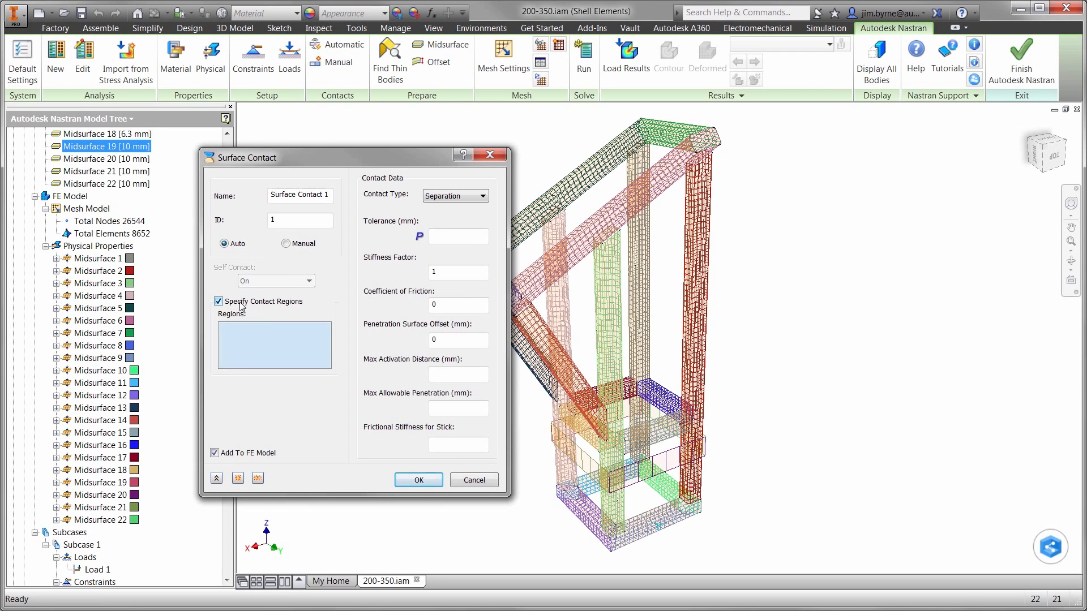
pyautogui.click(439, 198)
pyautogui.click(436, 216)
pyautogui.click(444, 377)
pyautogui.write('10')
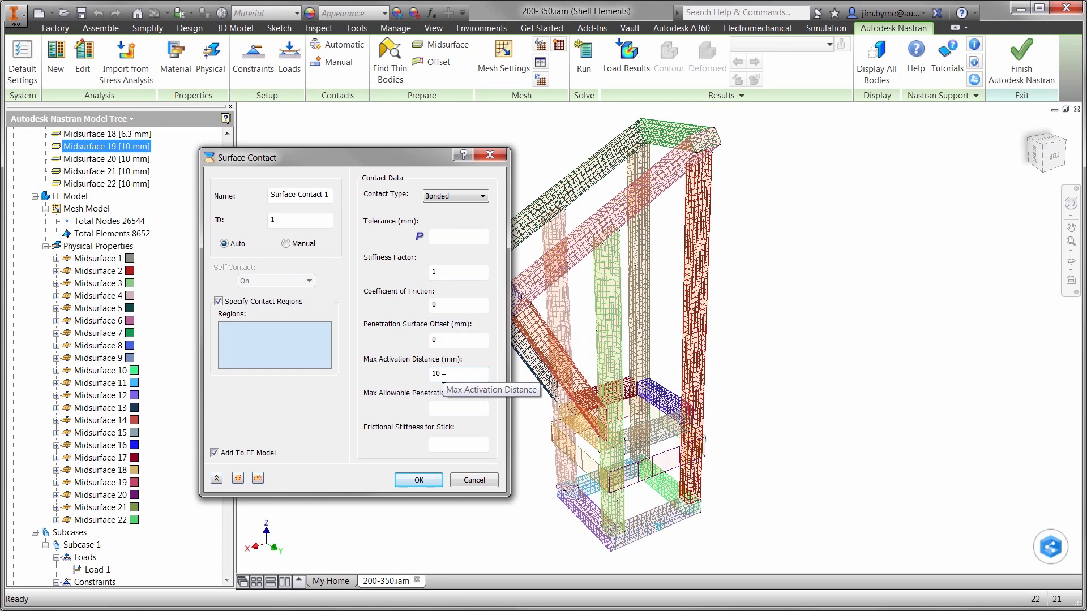
pyautogui.moveTo(741, 106); pyautogui.dragTo(437, 565)
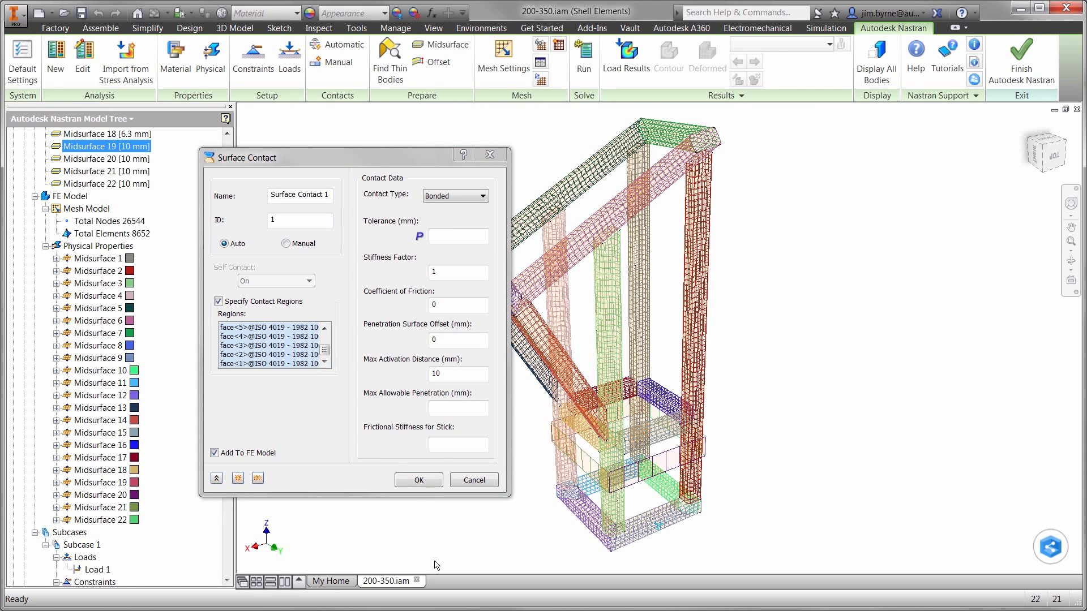
pyautogui.click(417, 480)
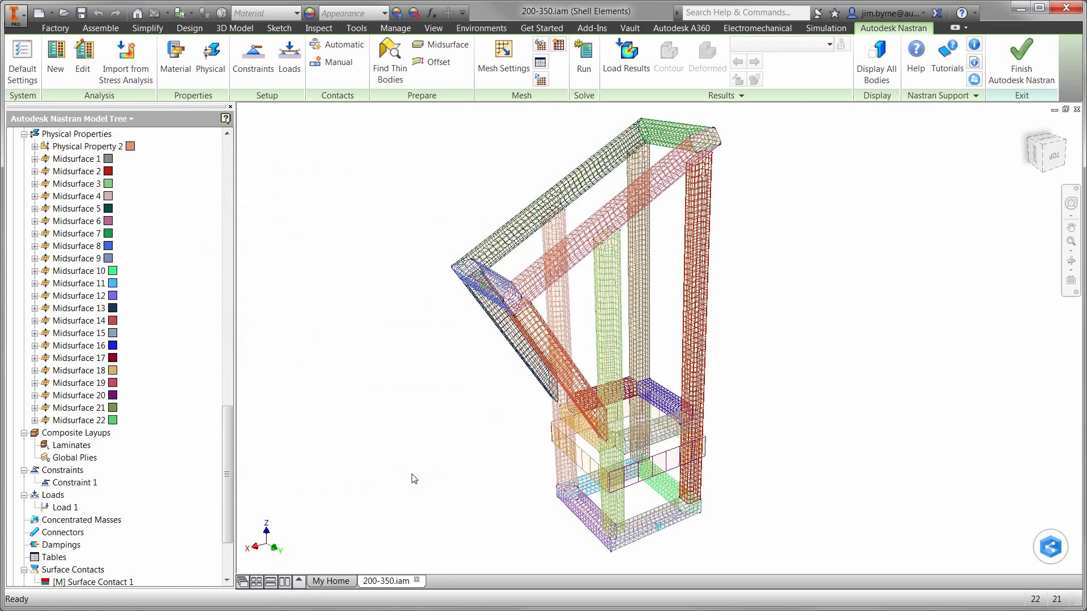
# Run the Nastran solution of the Shell Elements linear static analysis.
pyautogui.rightClick(335, 244)
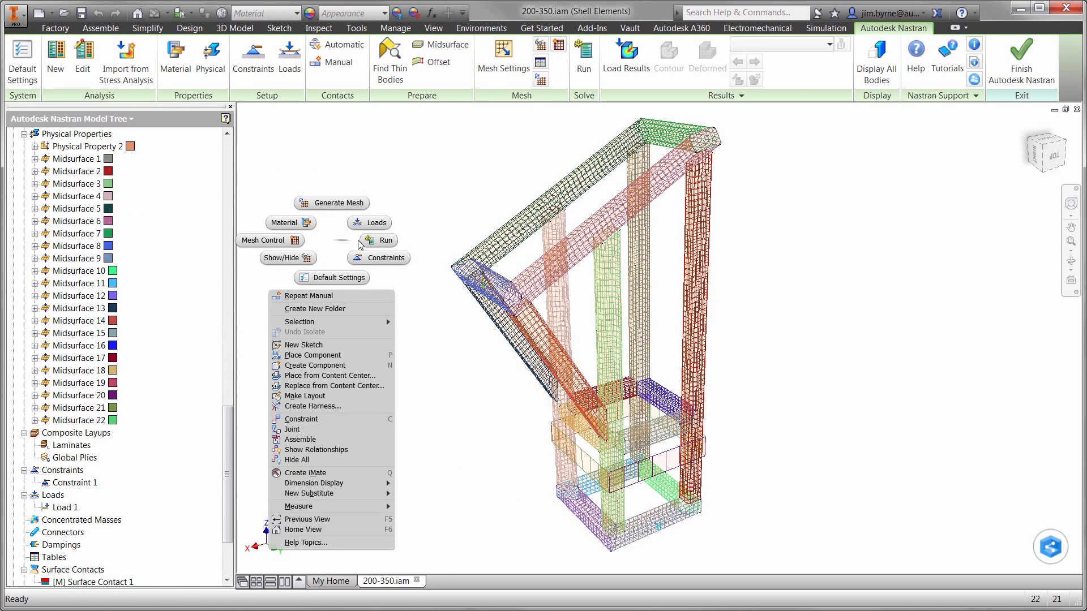
pyautogui.click(365, 245)
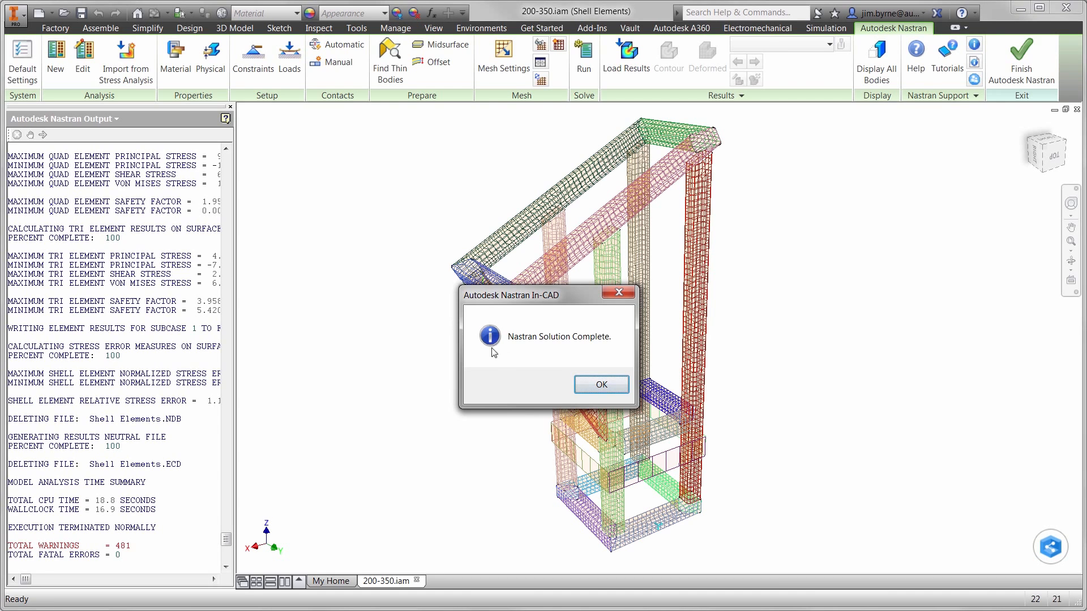
# Review the top and bottom von Mises stress plots for Subcase 1 of the Shell Elements analysis.
pyautogui.click(601, 384)
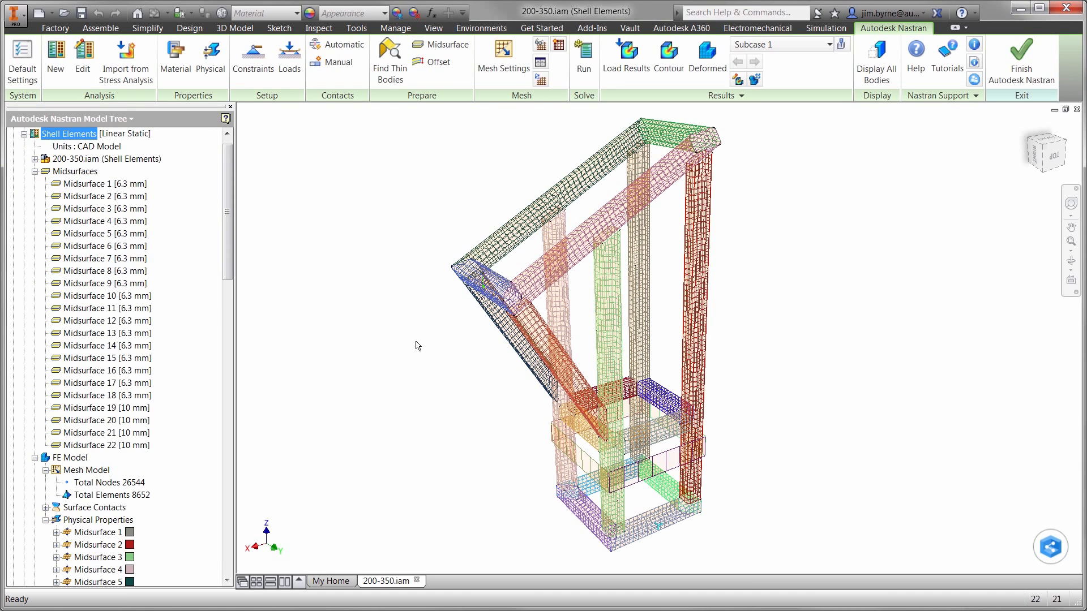
pyautogui.click(231, 322)
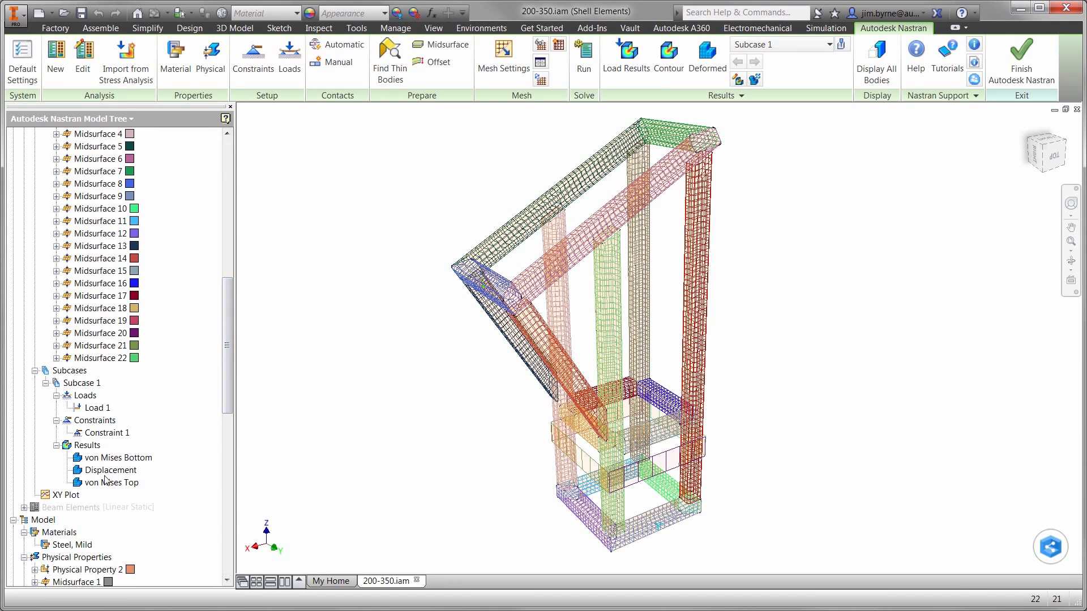
pyautogui.click(101, 484)
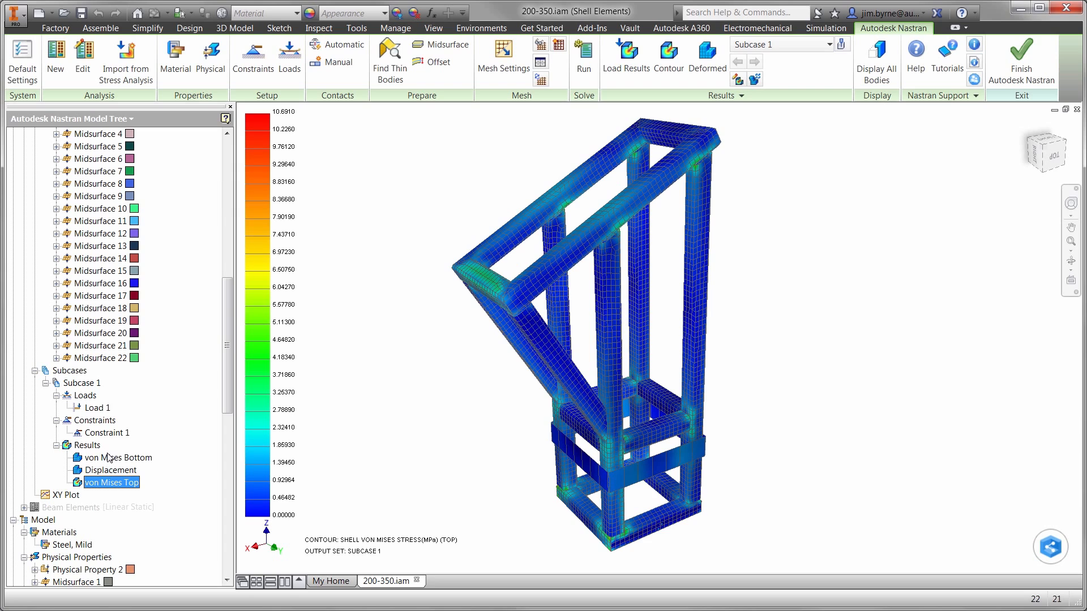
pyautogui.click(107, 460)
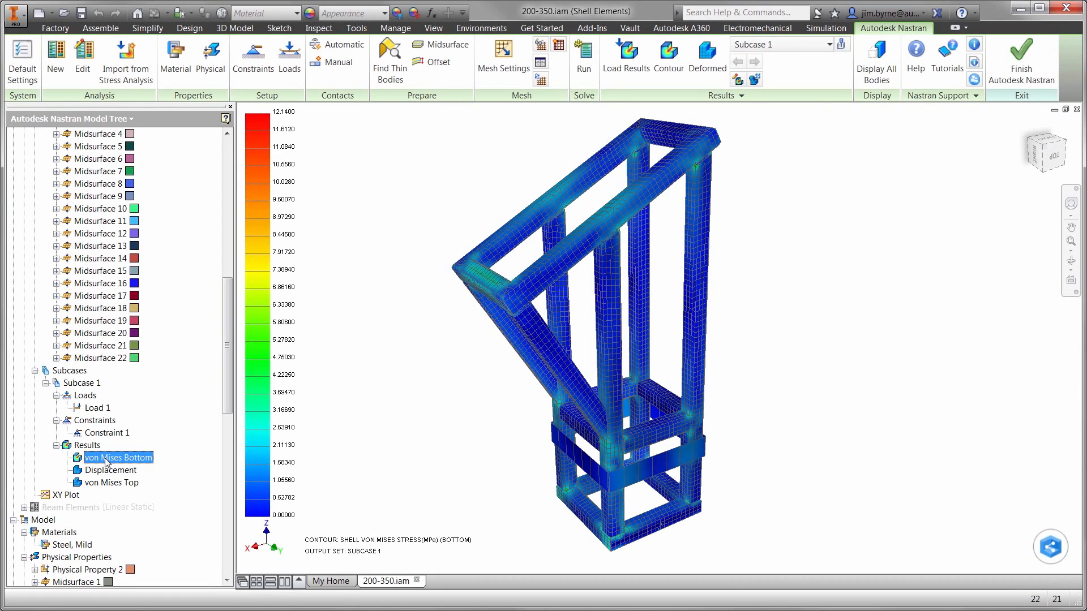
# Set Beam Elements as the active analysis and check the box cross section defined in its Physical Property 2.
pyautogui.rightClick(79, 508)
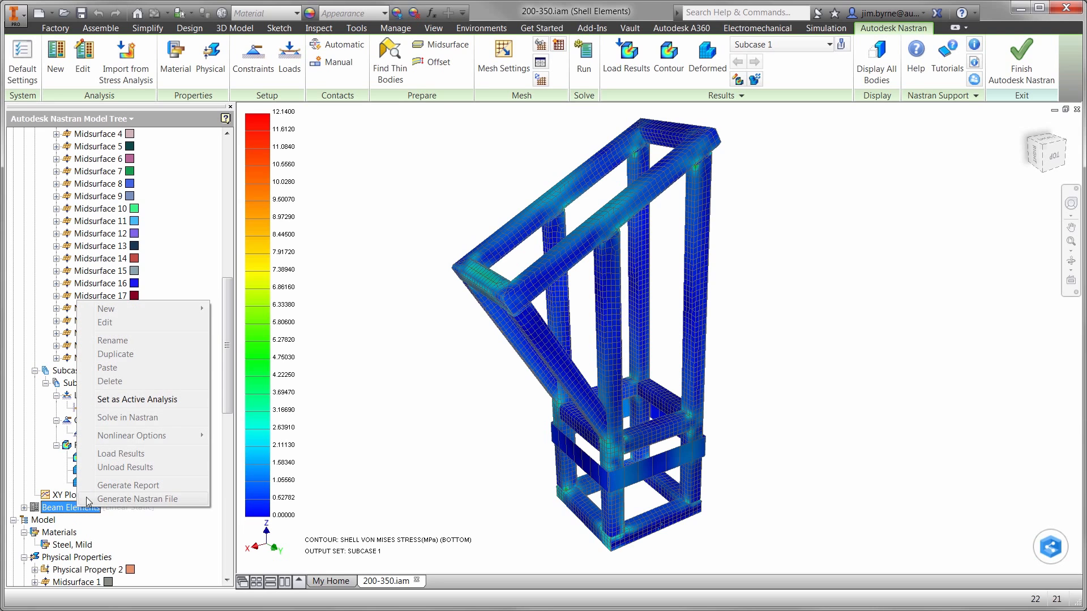
pyautogui.click(137, 399)
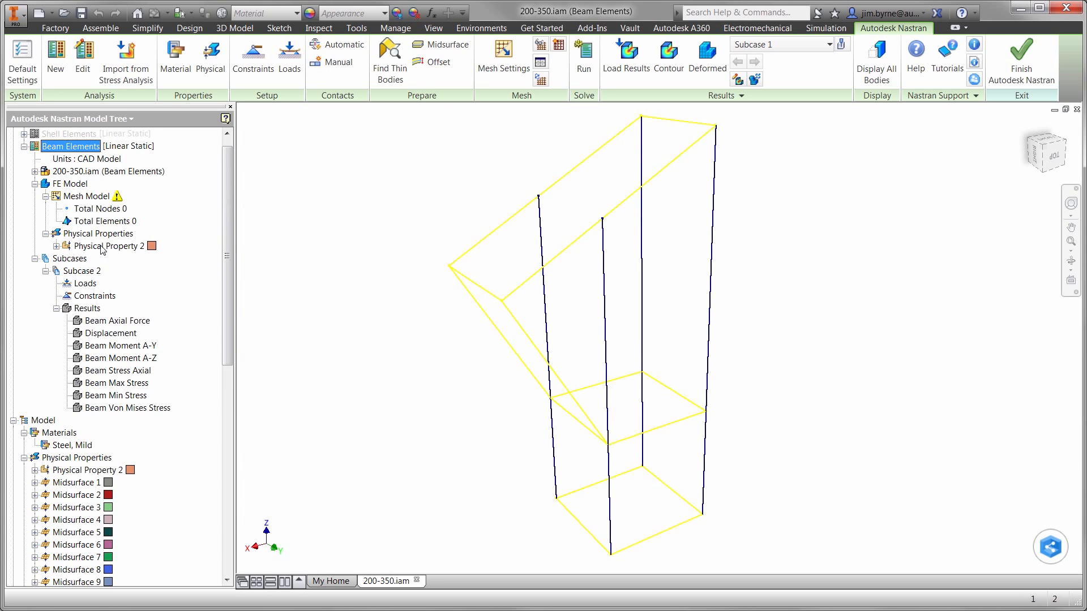
pyautogui.rightClick(102, 246)
pyautogui.click(128, 254)
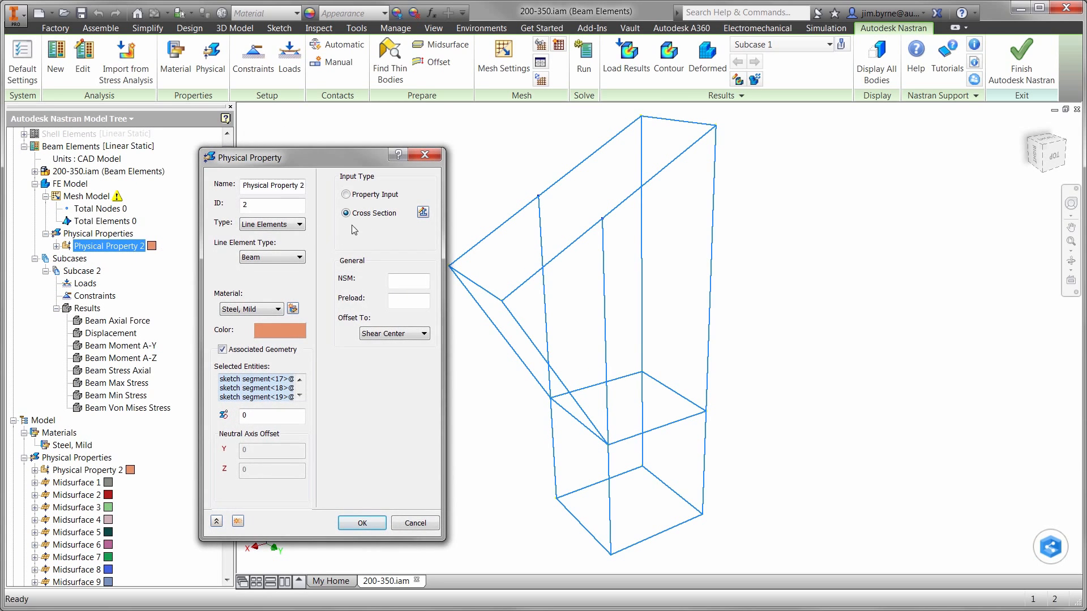
pyautogui.click(422, 212)
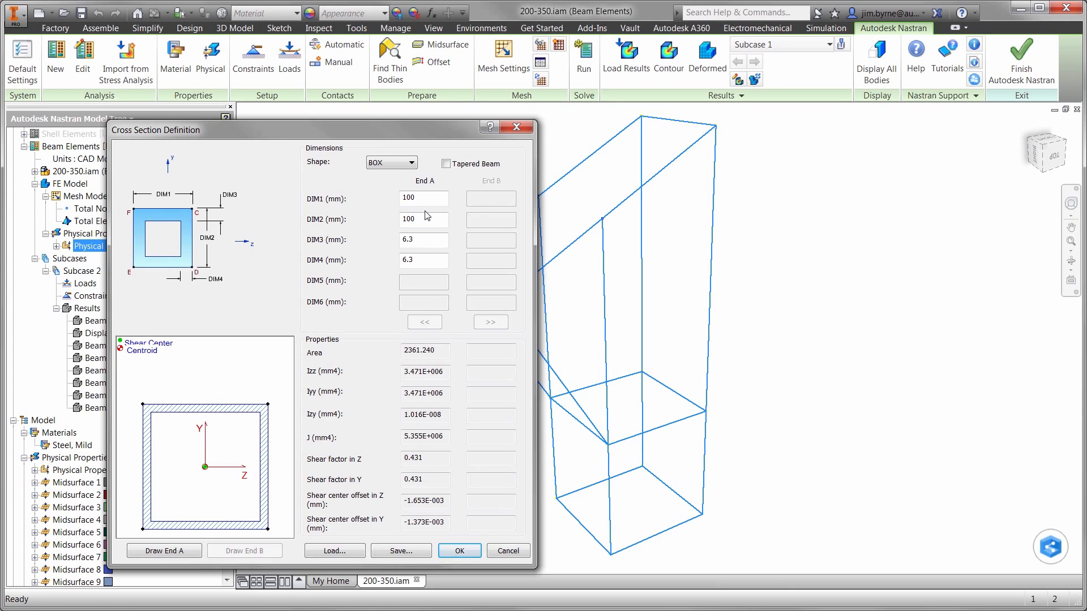
pyautogui.click(479, 551)
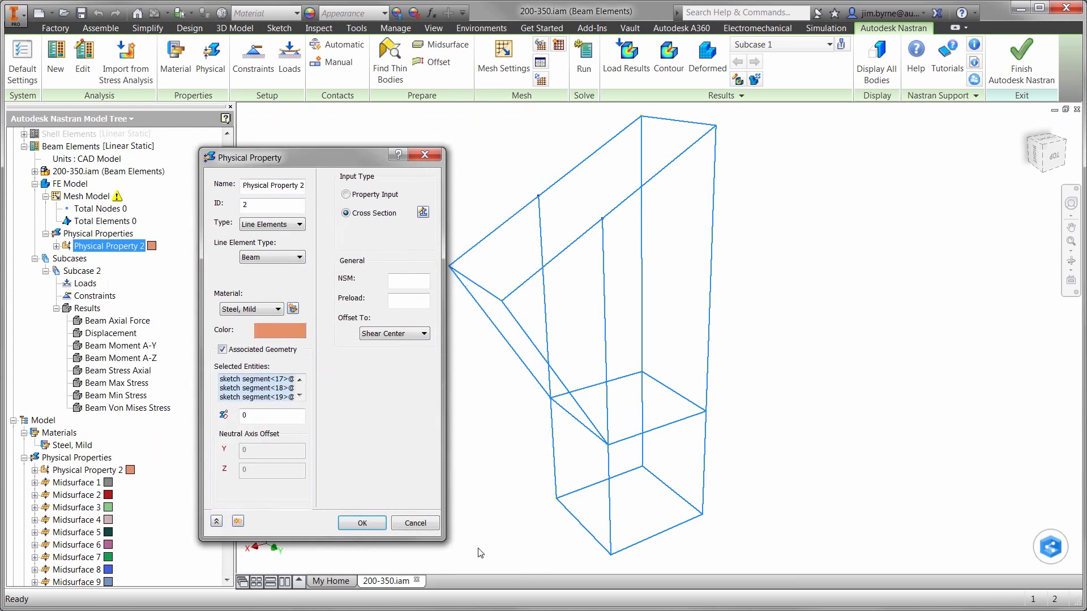
pyautogui.click(377, 524)
# Add a structural constraint fixing all translations and rotations at the four bottom corner points of the beam frame for Subcase 2.
pyautogui.rightClick(378, 525)
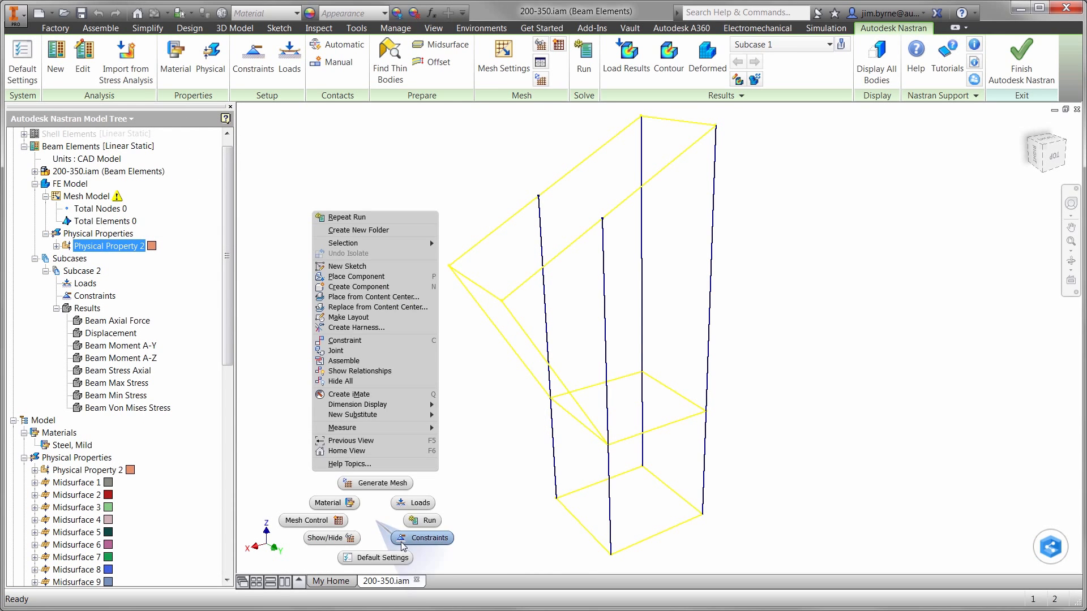
pyautogui.click(423, 528)
pyautogui.click(577, 487)
pyautogui.click(643, 467)
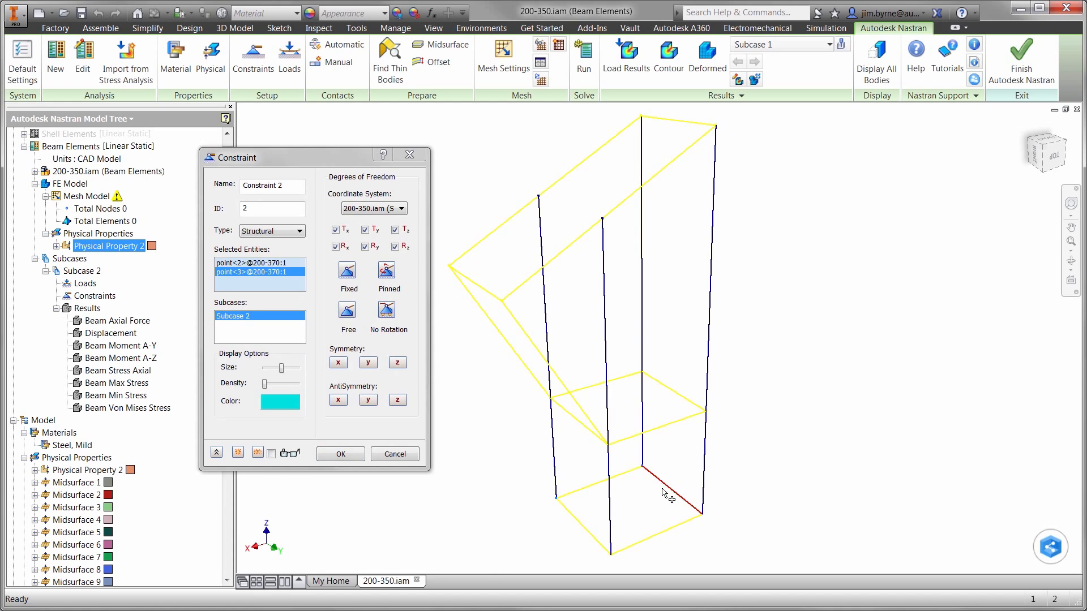
pyautogui.click(700, 515)
pyautogui.click(610, 553)
pyautogui.click(349, 453)
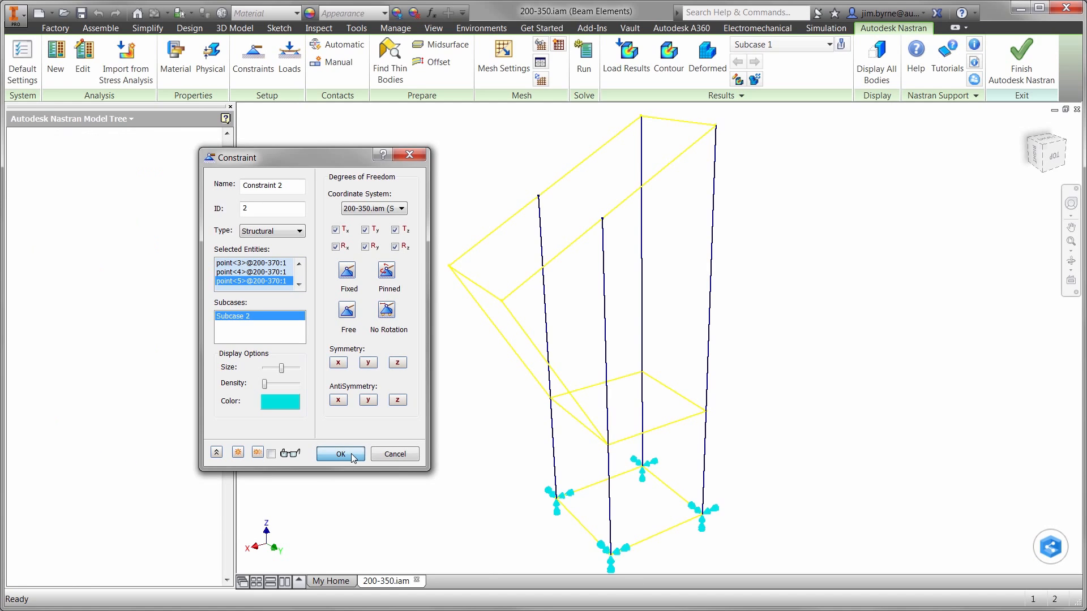
# Apply a force of -2000 N in Z to the line at the low end of the sloped top frame for Subcase 2.
pyautogui.rightClick(357, 253)
pyautogui.click(393, 234)
pyautogui.click(480, 286)
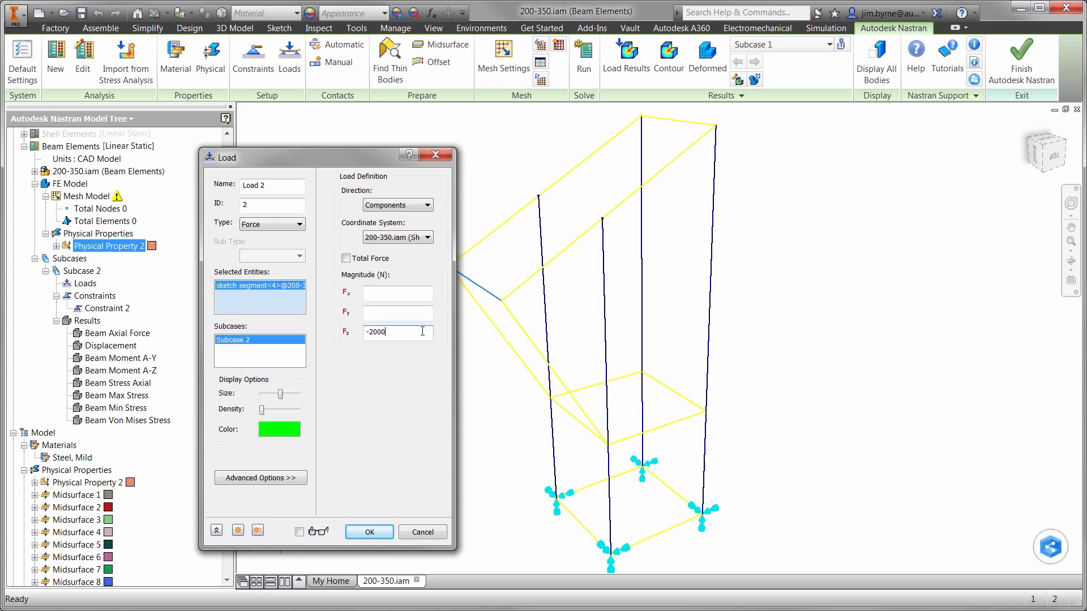
pyautogui.write('-2000')
pyautogui.click(370, 529)
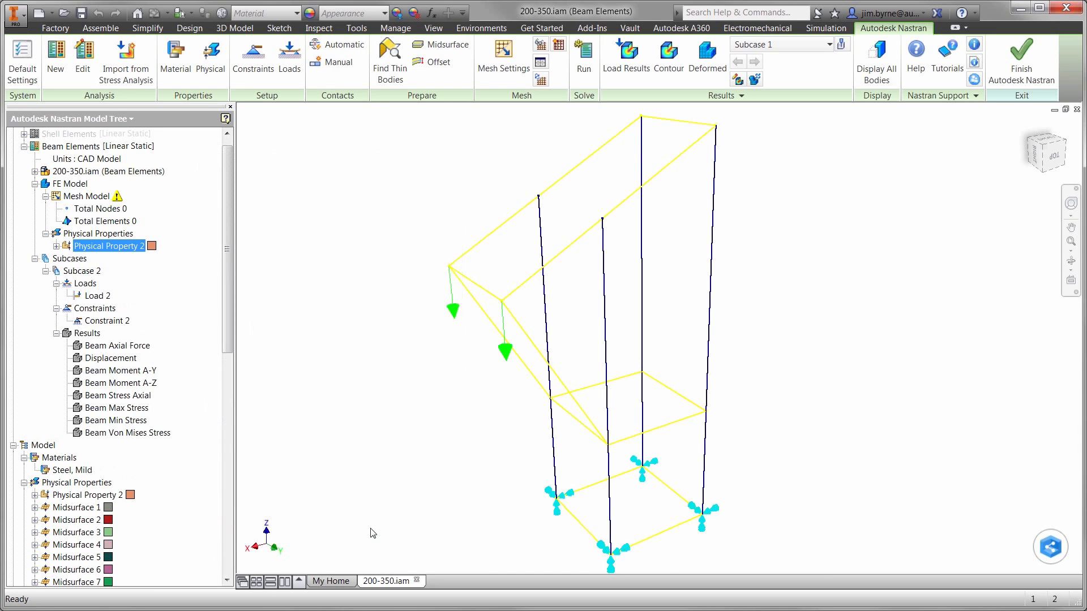
# Generate the beam mesh and run the Nastran solution of the Beam Elements analysis.
pyautogui.rightClick(330, 256)
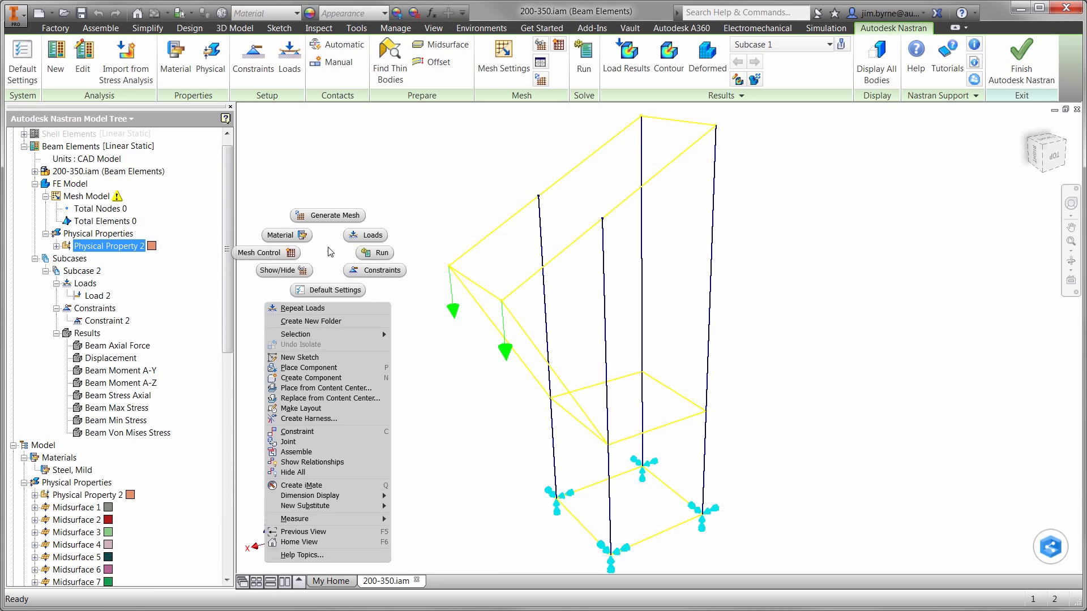
pyautogui.click(327, 216)
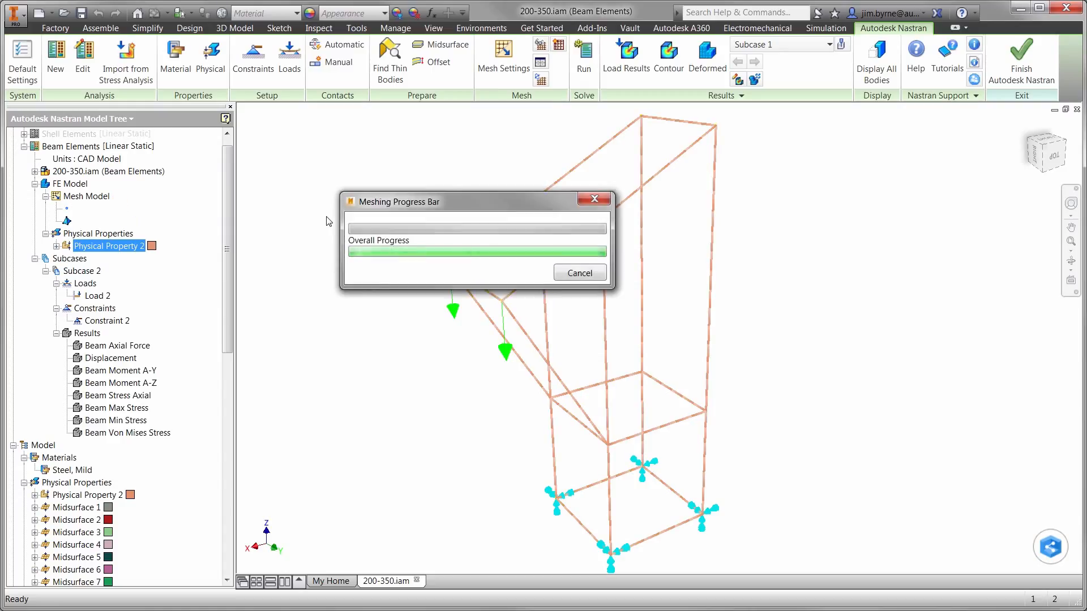
pyautogui.rightClick(326, 216)
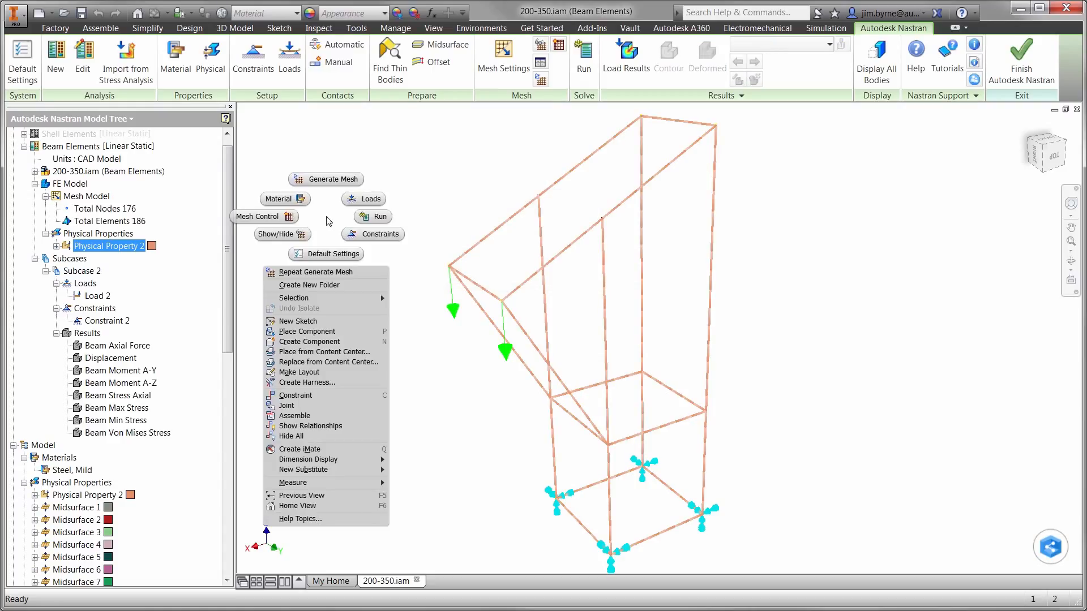
pyautogui.click(364, 215)
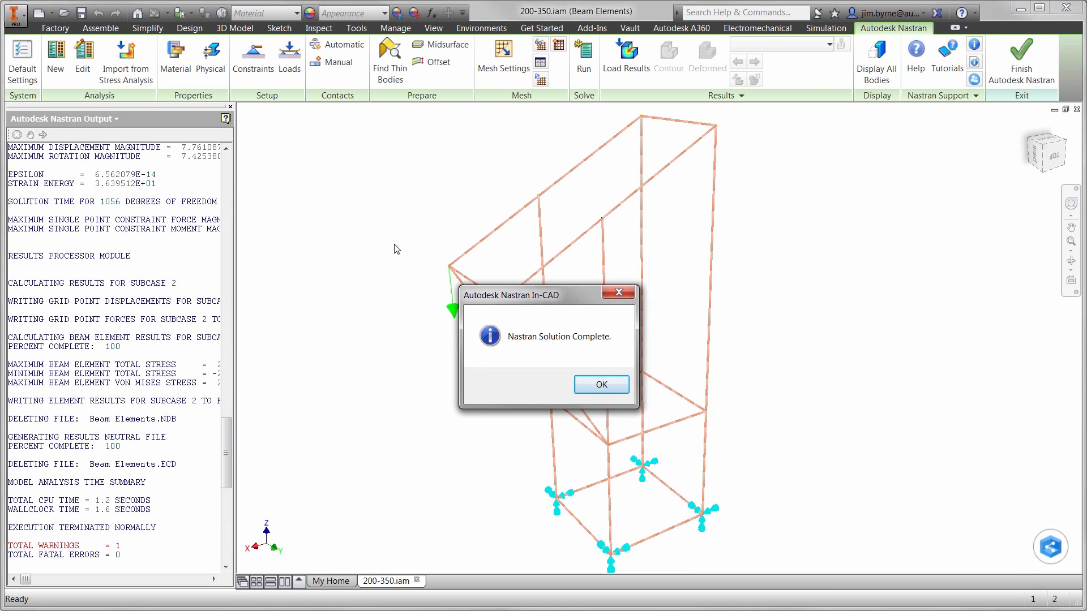
pyautogui.click(586, 386)
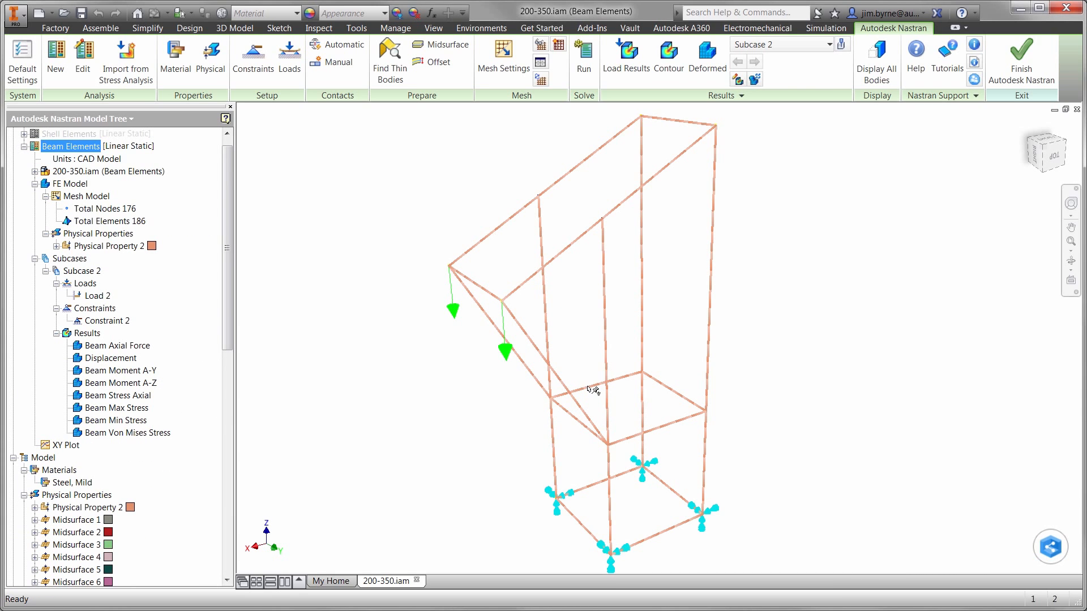
# Review the beam axial force, moment A-Y, moment A-Z, max stress and min stress plots of Subcase 2.
pyautogui.click(117, 345)
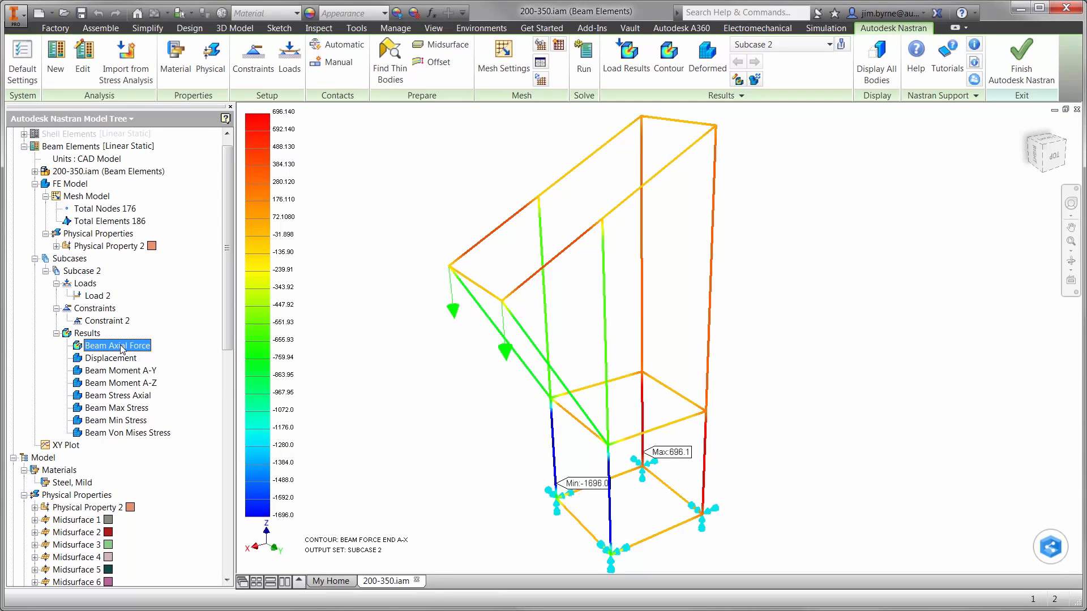
pyautogui.click(122, 371)
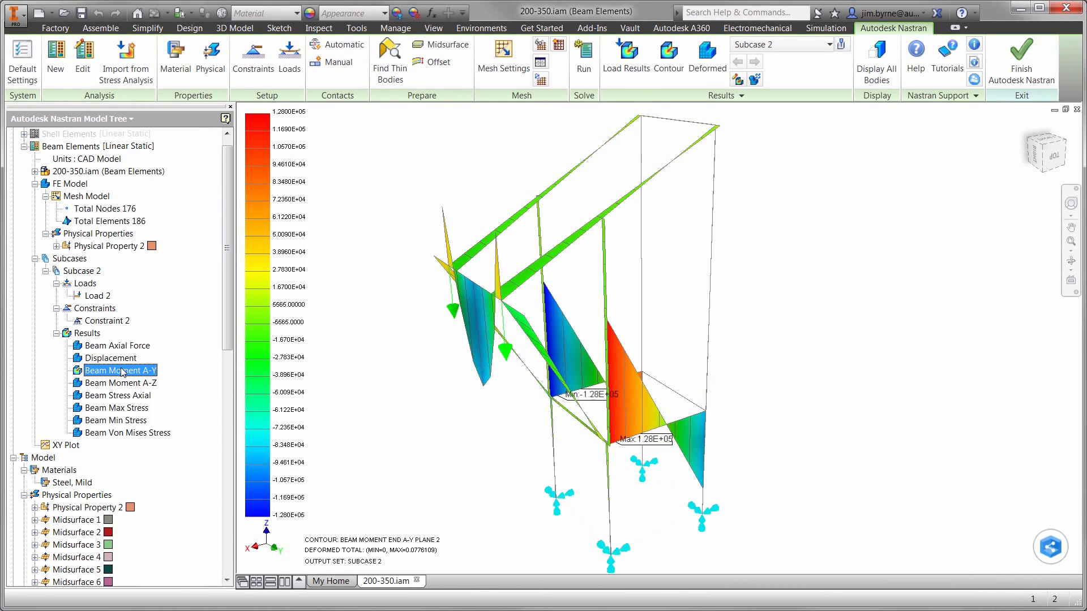
pyautogui.click(122, 383)
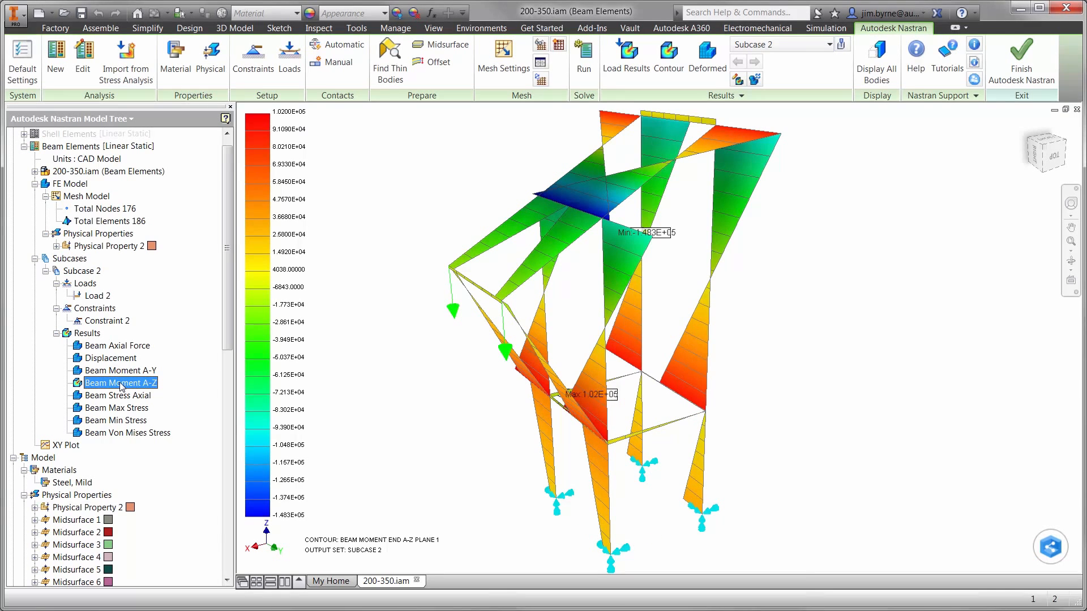
pyautogui.doubleClick(124, 408)
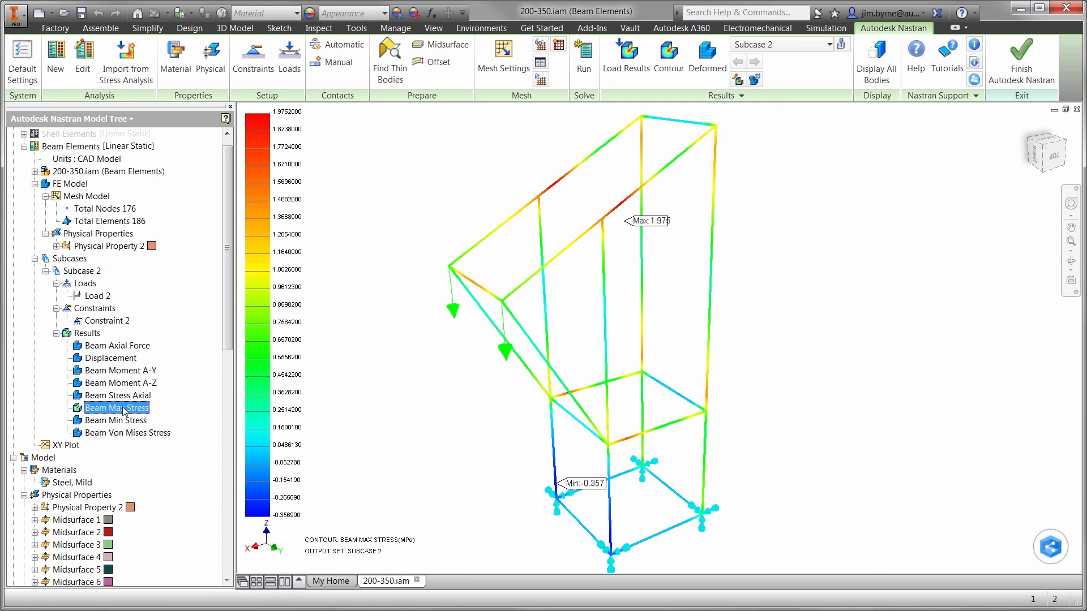
pyautogui.click(125, 421)
pyautogui.doubleClick(125, 421)
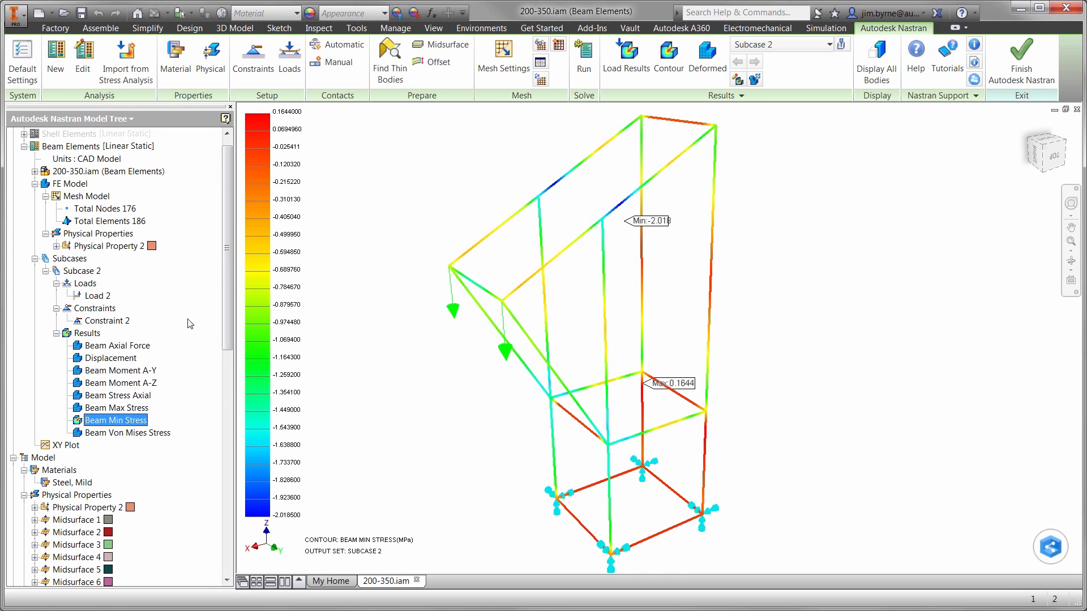
# Duplicate the Beam Elements analysis, name the copy Beam Elements - Freqency and set its type to Normal Modes.
pyautogui.scroll(1, 217, 255)
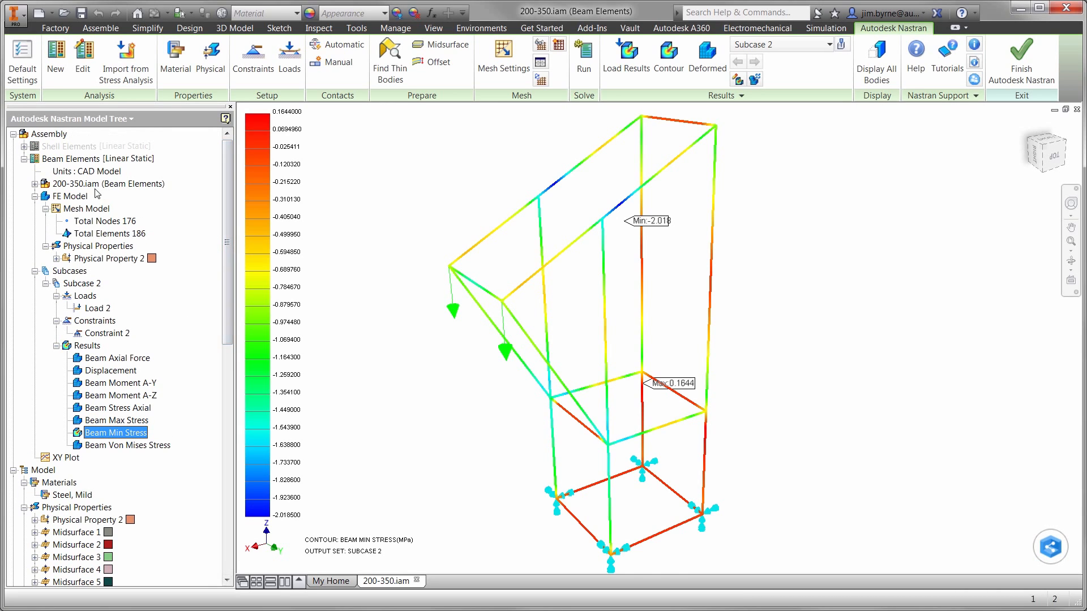
pyautogui.moveTo(62, 162); pyautogui.dragTo(50, 135)
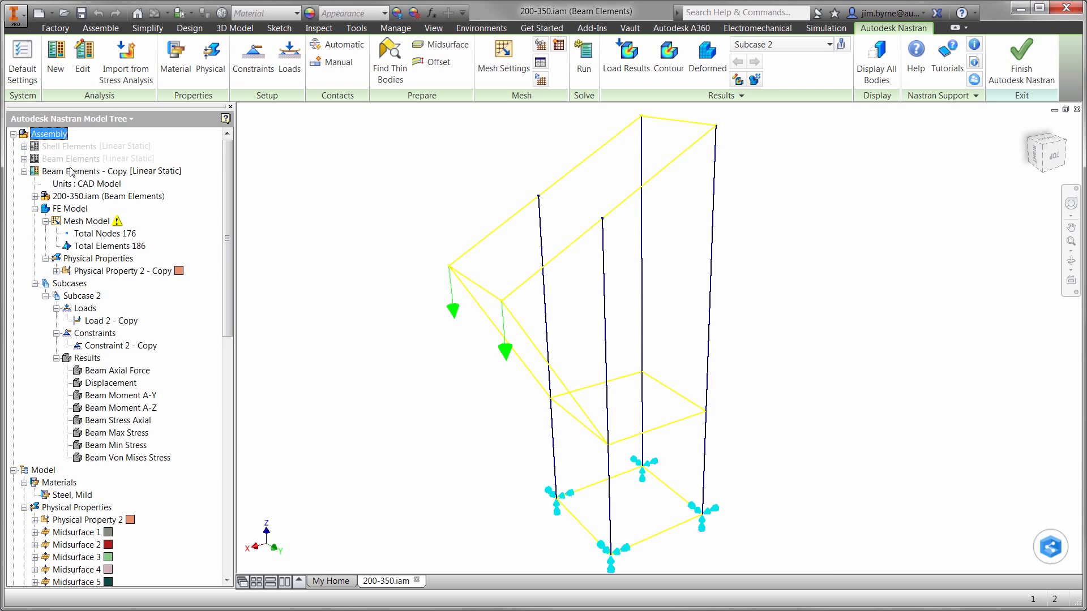
pyautogui.rightClick(72, 173)
pyautogui.click(91, 190)
pyautogui.click(243, 182)
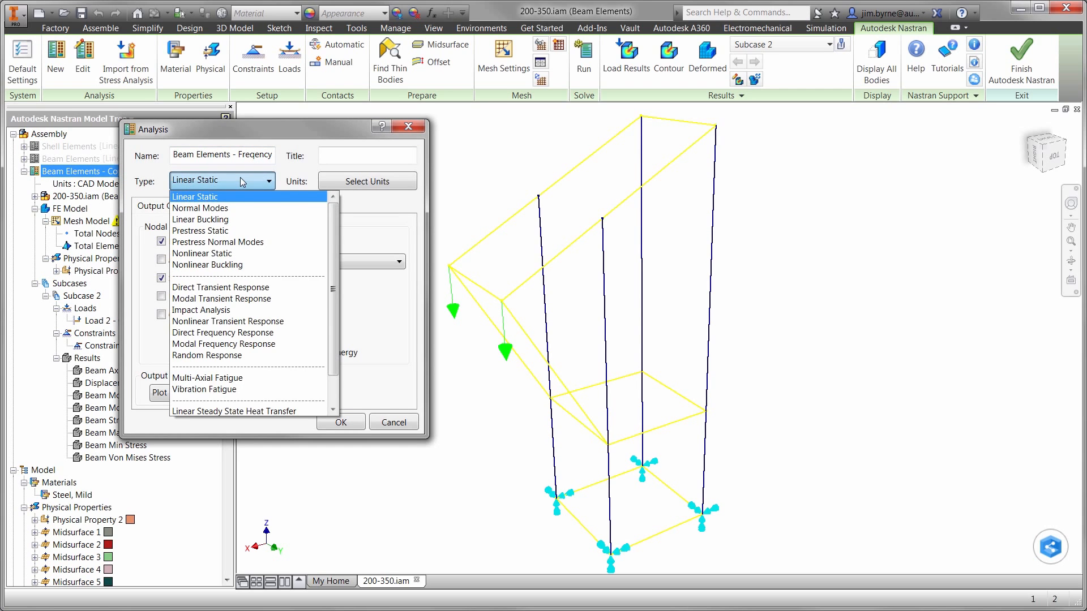
pyautogui.click(230, 207)
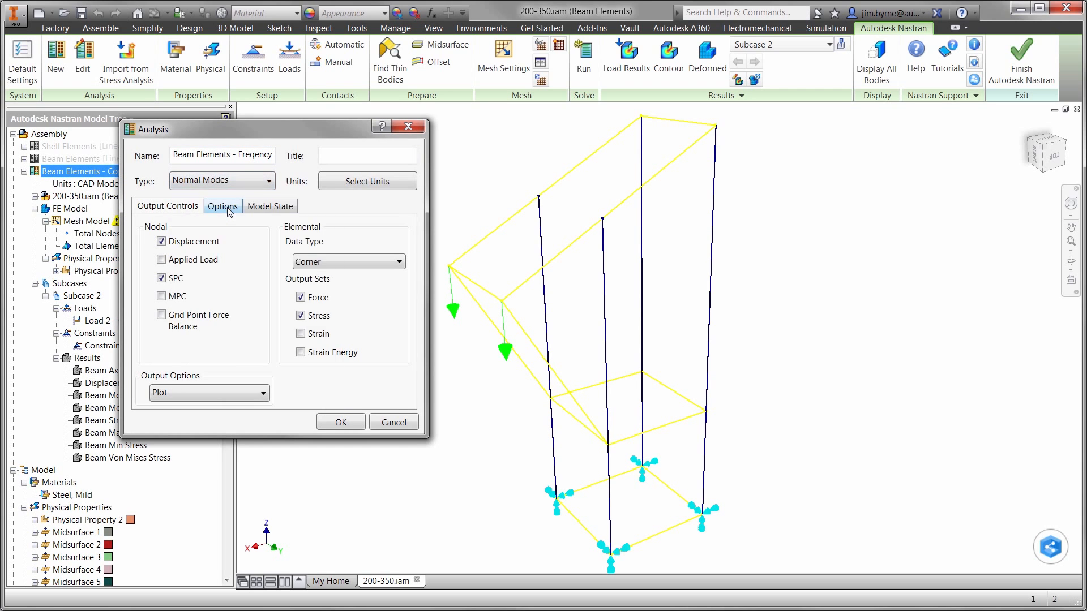
pyautogui.click(341, 422)
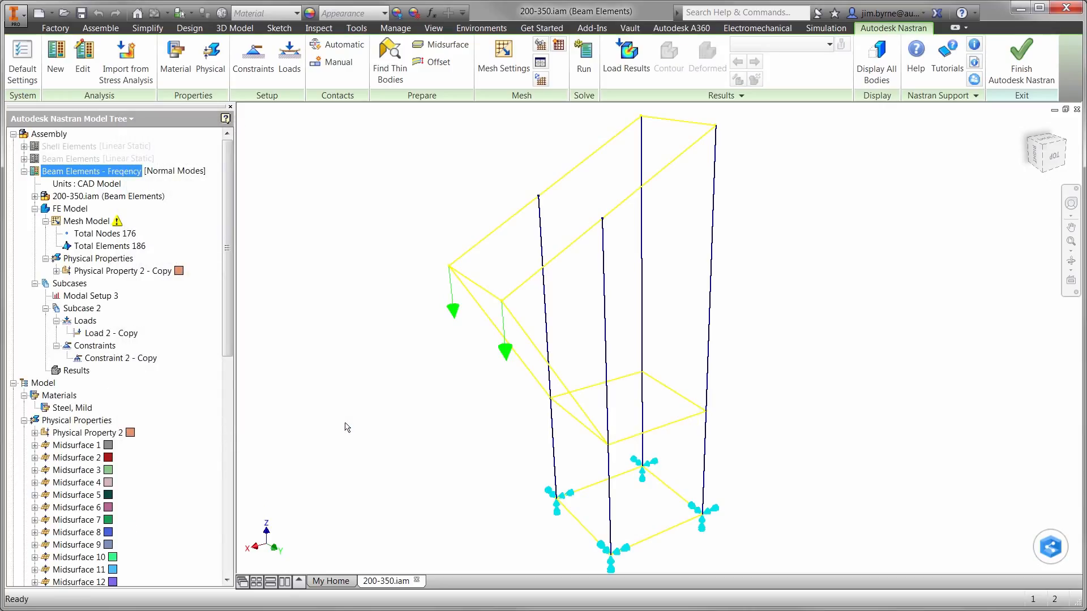
# Remove the copied load from Subcase 2 of the normal modes analysis and run its Nastran solution.
pyautogui.rightClick(129, 334)
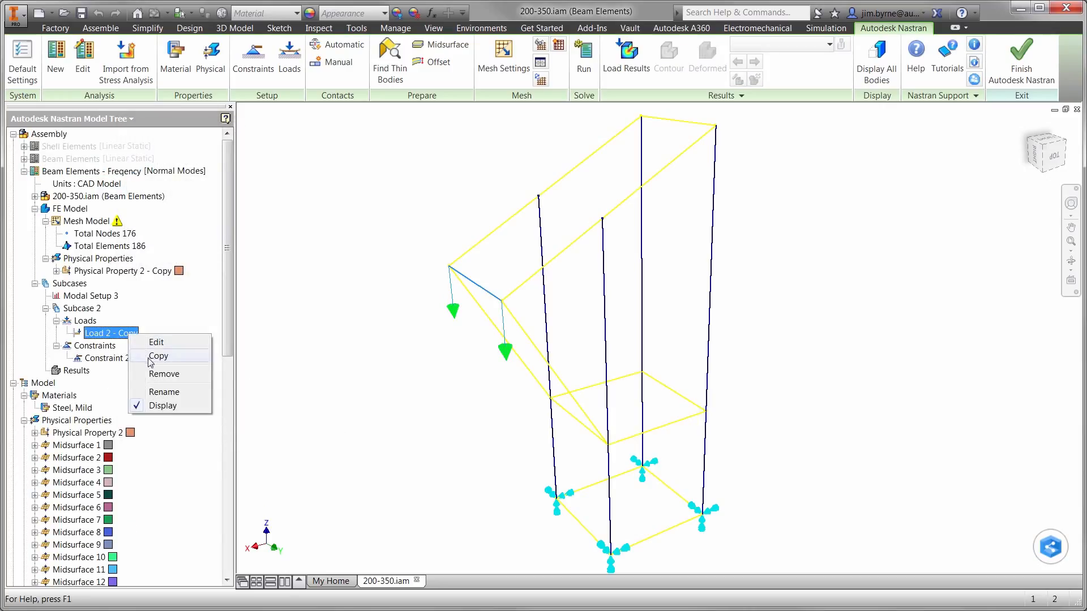
pyautogui.click(157, 374)
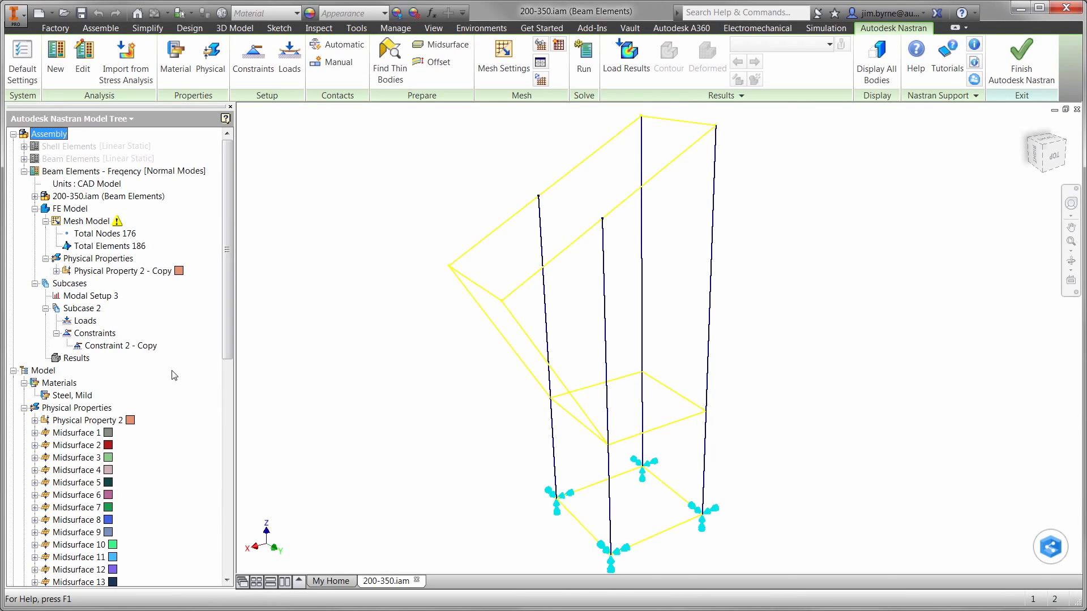
pyautogui.rightClick(368, 261)
pyautogui.click(372, 224)
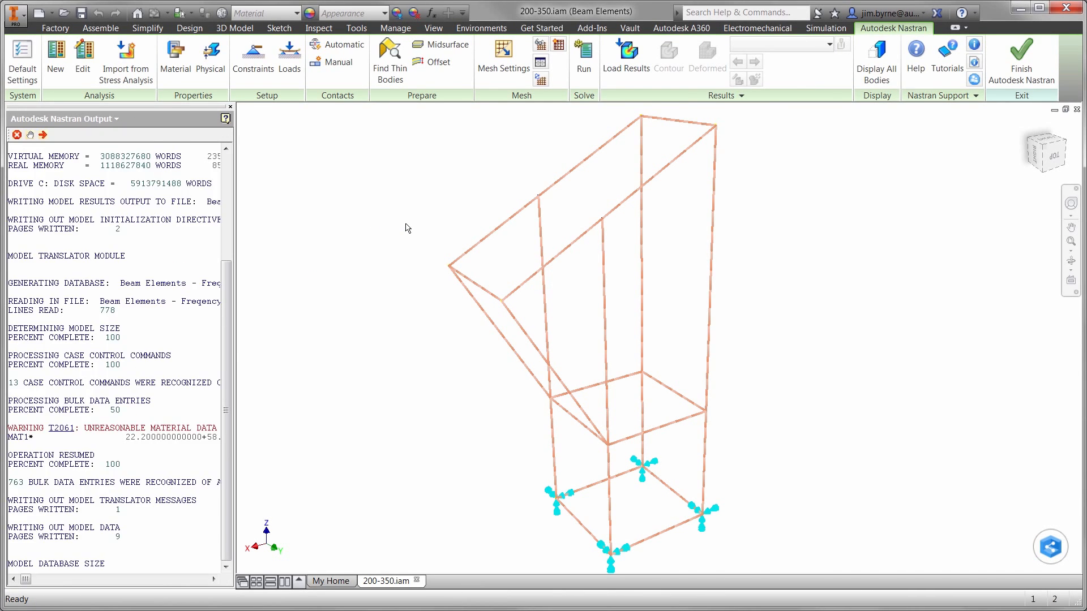
pyautogui.click(593, 387)
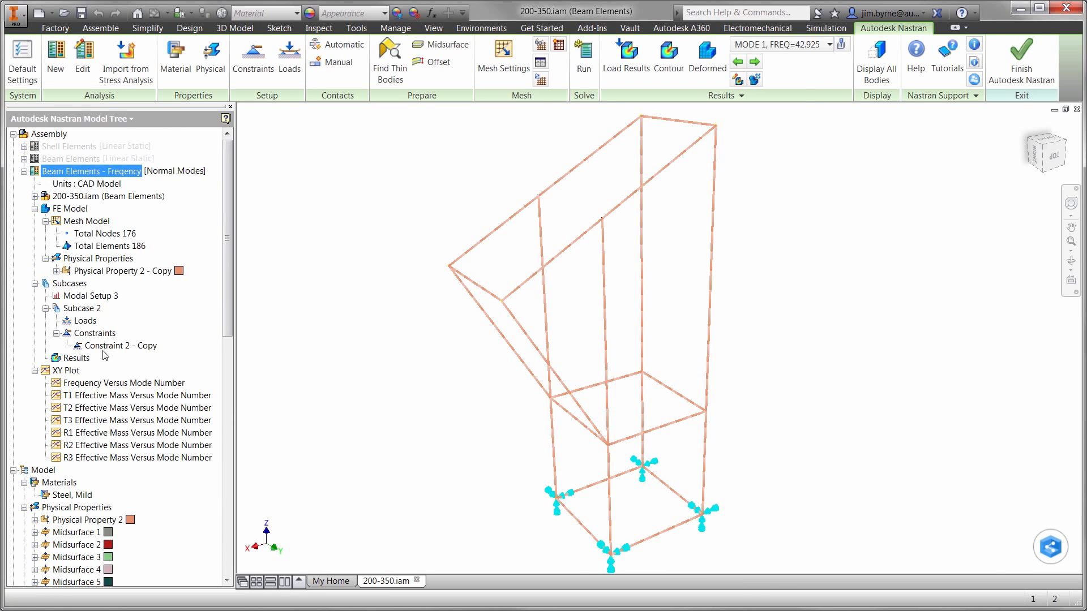
# Display the Mode 1 beam von Mises stress contour of the normal modes analysis and animate it.
pyautogui.rightClick(79, 360)
pyautogui.click(104, 368)
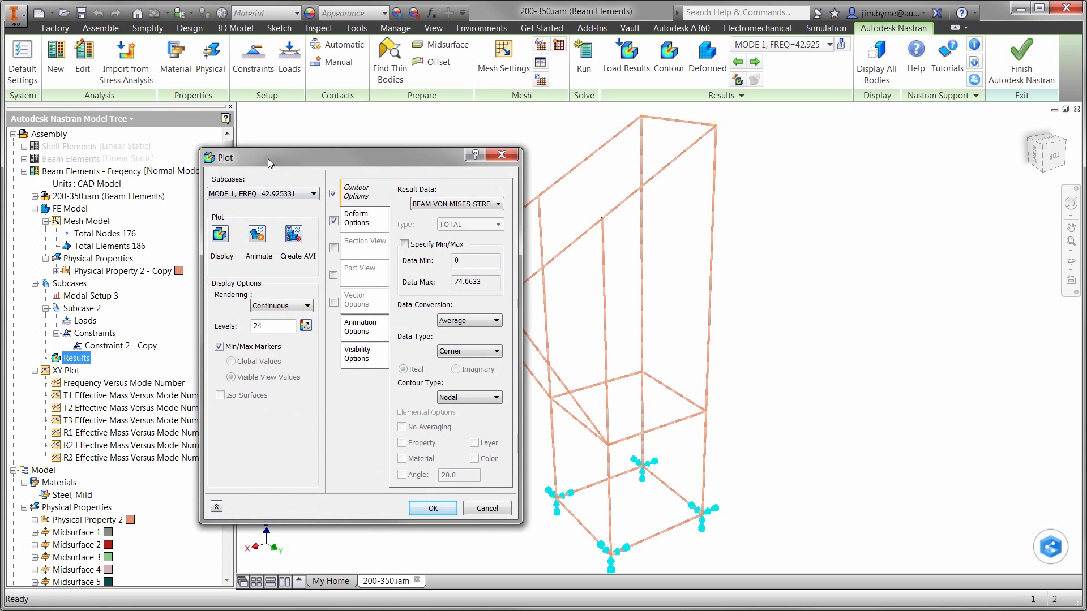
pyautogui.moveTo(267, 158); pyautogui.dragTo(119, 157)
pyautogui.click(69, 230)
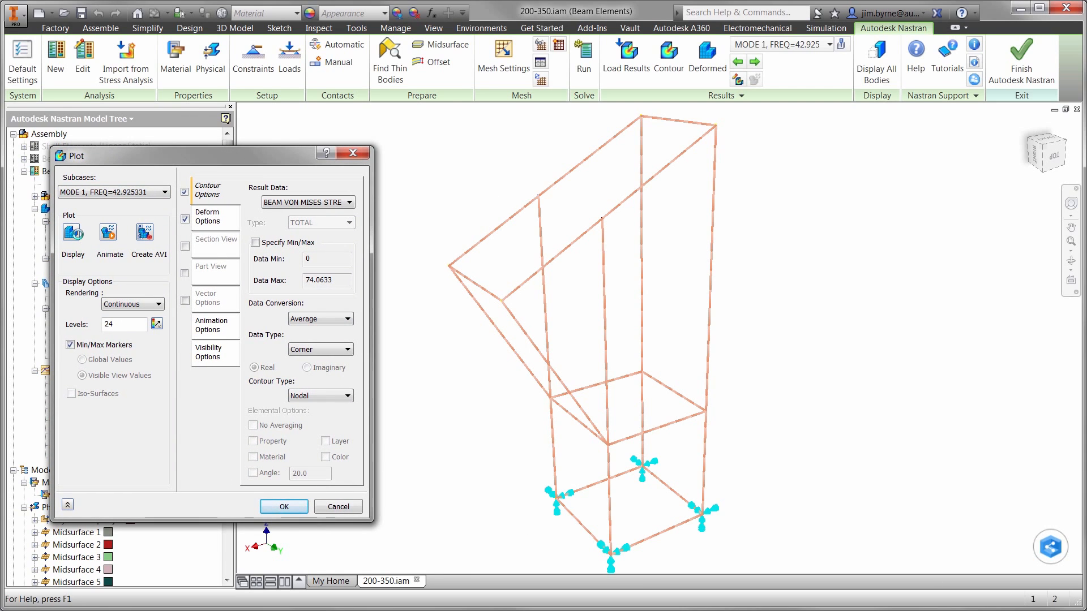
pyautogui.click(109, 232)
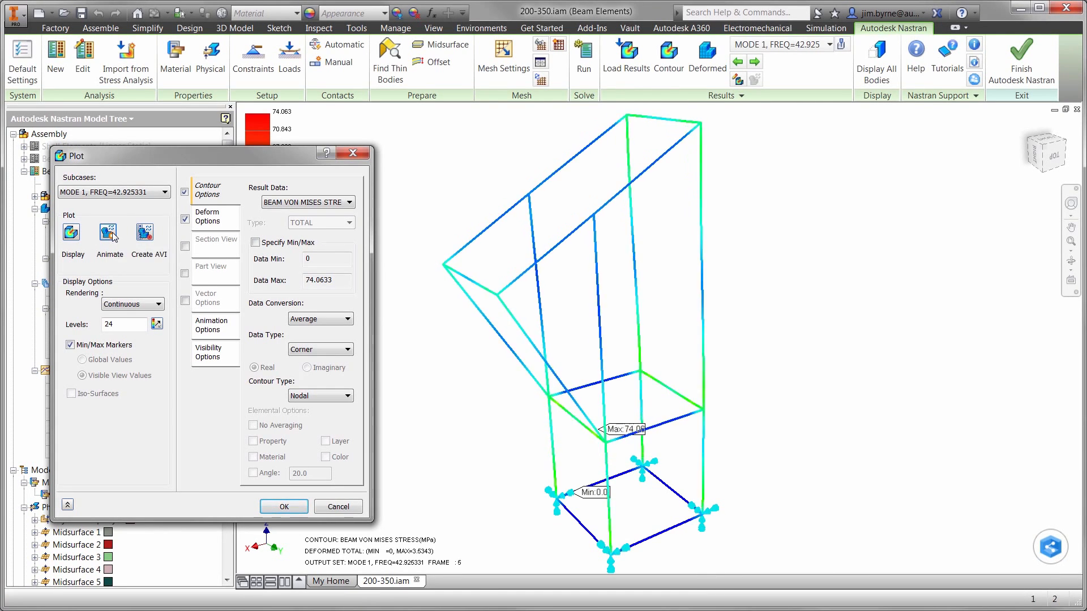
pyautogui.click(112, 232)
# Switch the results plot to Mode 2, display its beam von Mises stress contour and animate it.
pyautogui.click(99, 193)
pyautogui.click(100, 222)
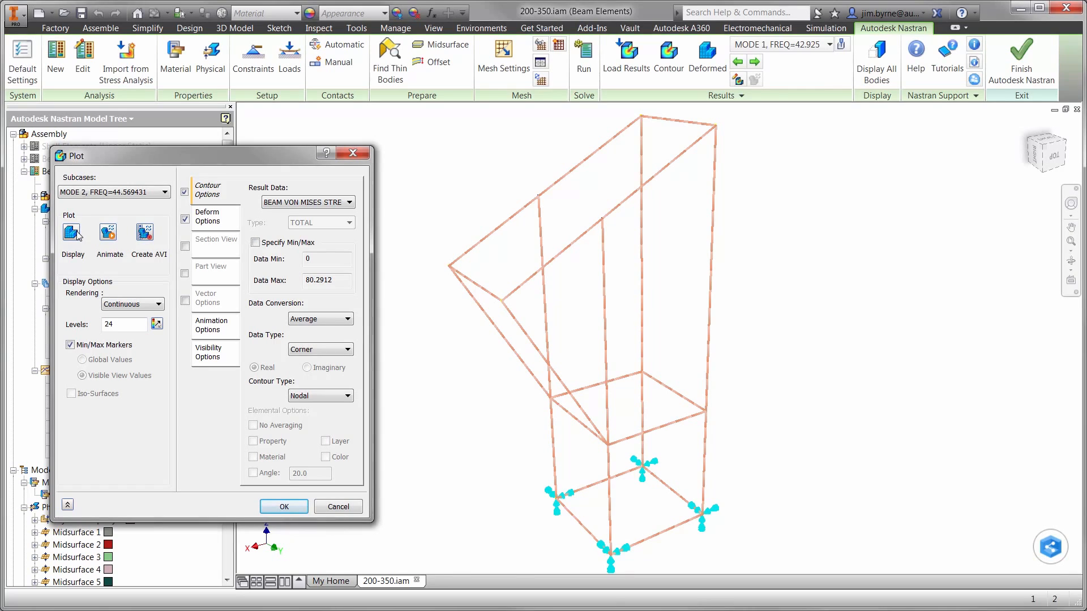
pyautogui.click(72, 233)
pyautogui.click(108, 235)
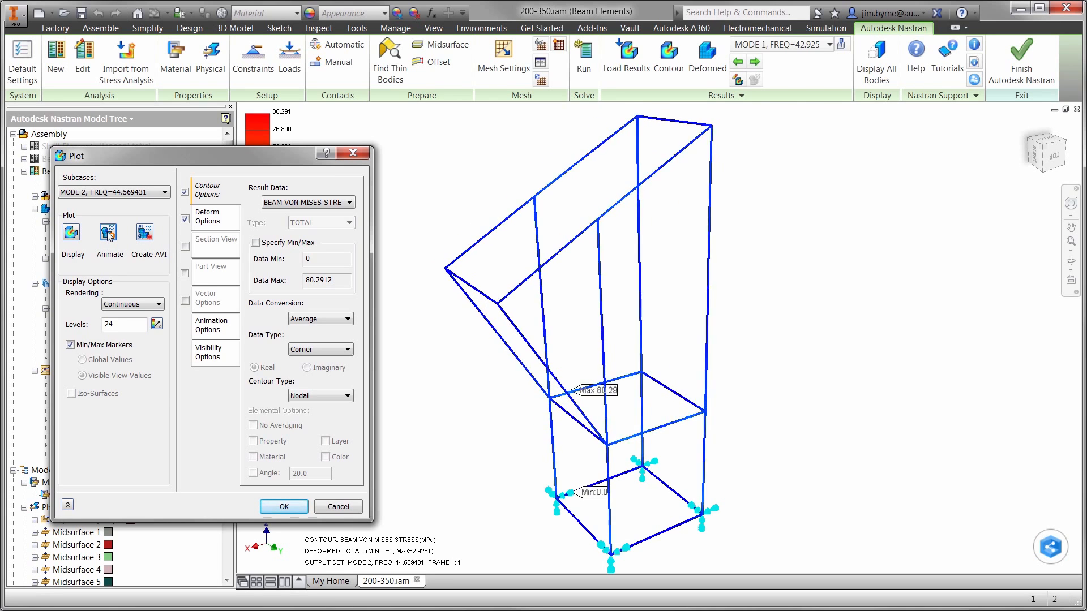
pyautogui.click(109, 234)
pyautogui.click(269, 509)
# Duplicate the linear static Beam Elements analysis, name the copy Beam Elements - Dynamic Load and set its type to Direct Transient Response.
pyautogui.moveTo(54, 159); pyautogui.dragTo(48, 135)
pyautogui.rightClick(68, 182)
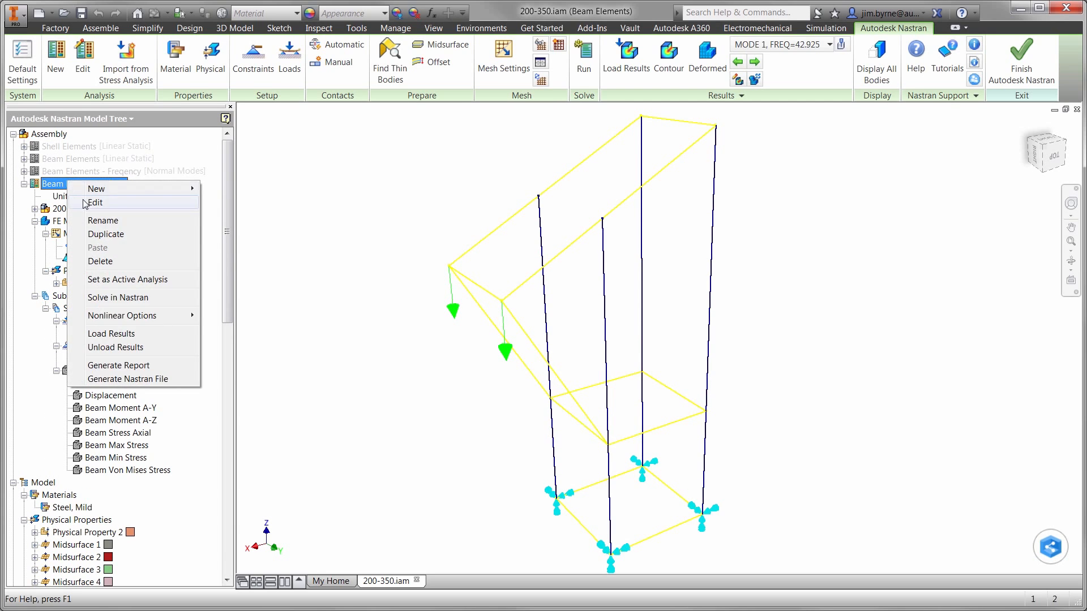
pyautogui.click(91, 187)
pyautogui.doubleClick(146, 53)
pyautogui.write('Dynamic Load')
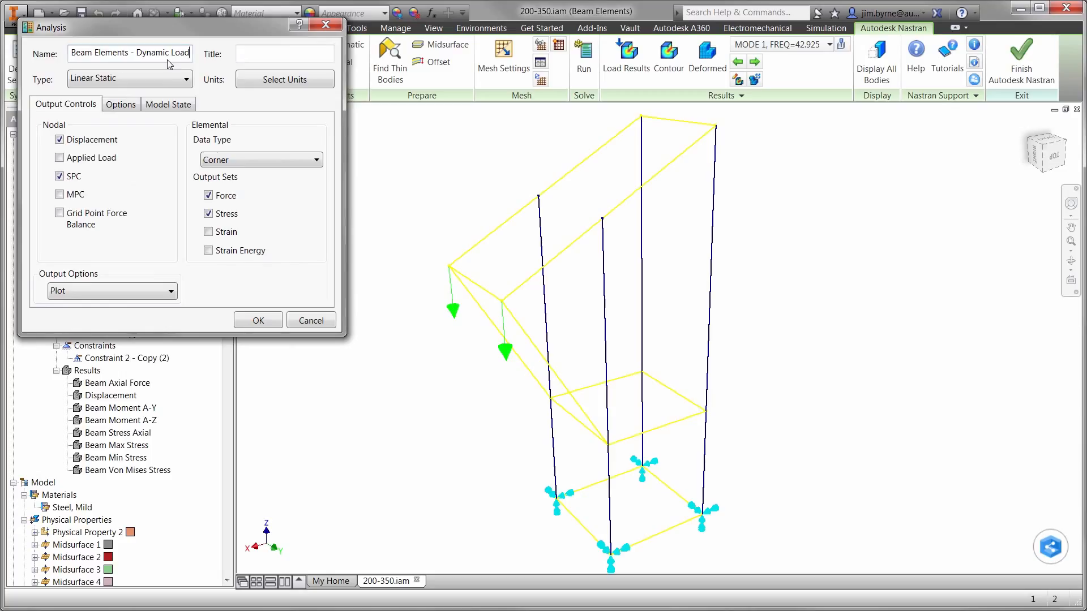
pyautogui.click(185, 79)
pyautogui.click(124, 187)
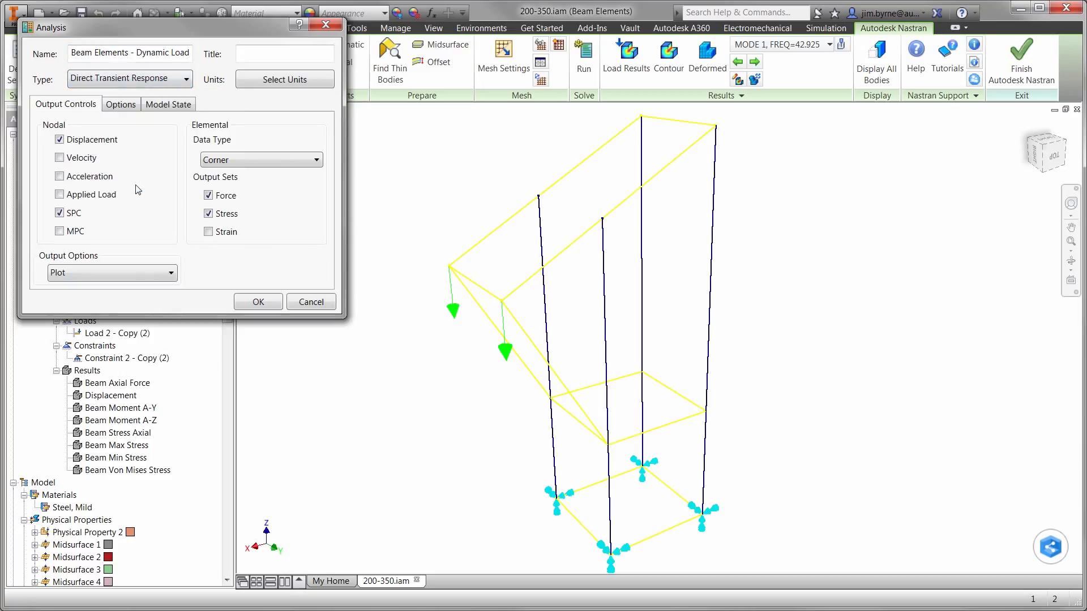
pyautogui.click(248, 302)
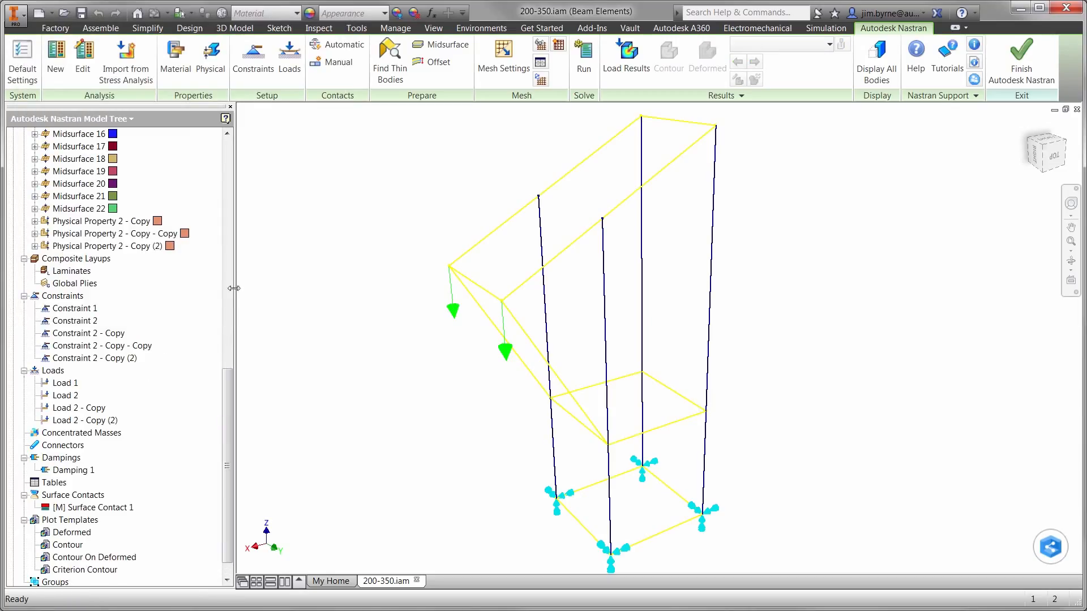
# Start a transient table for the load in Subcase 2 and set its type to Load Scale Factor vs. Time.
pyautogui.click(227, 287)
pyautogui.rightClick(138, 271)
pyautogui.click(161, 282)
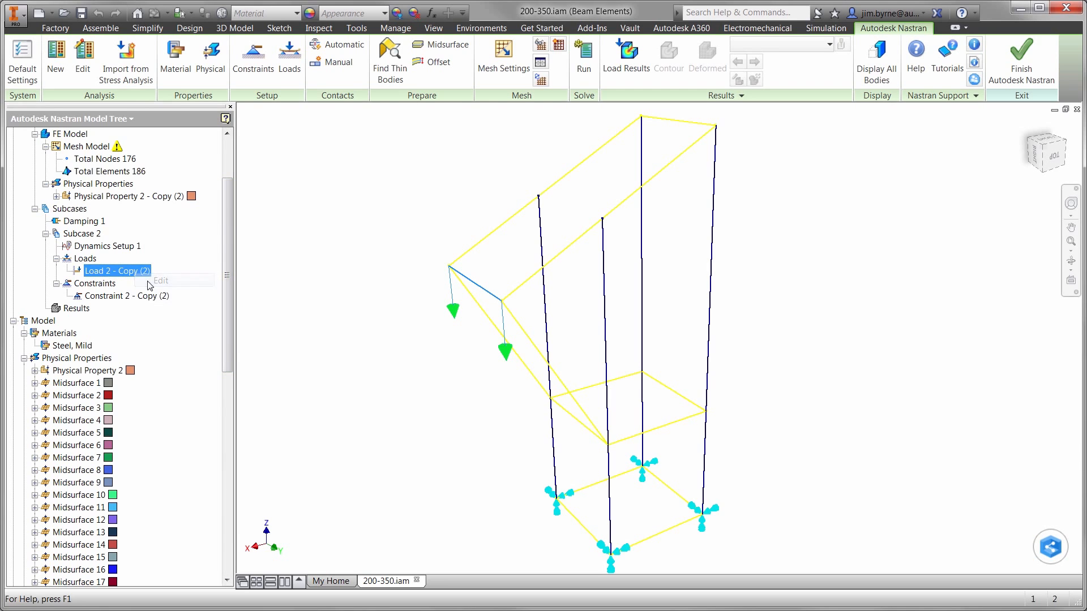
pyautogui.click(198, 375)
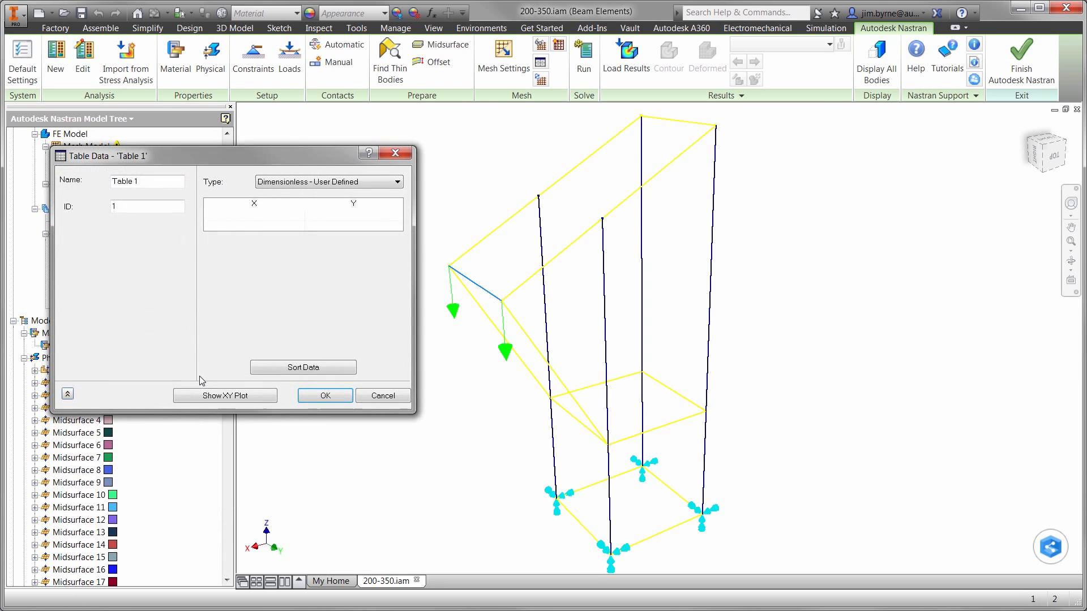
pyautogui.click(285, 183)
pyautogui.click(303, 203)
# Enter load scale factors of 0 at 0 s, 1 at 0.025 s and 1 at 0.2 s, and apply the table to the load.
pyautogui.click(269, 215)
pyautogui.click(269, 215)
pyautogui.write('0')
pyautogui.press('Return')
pyautogui.write('0.')
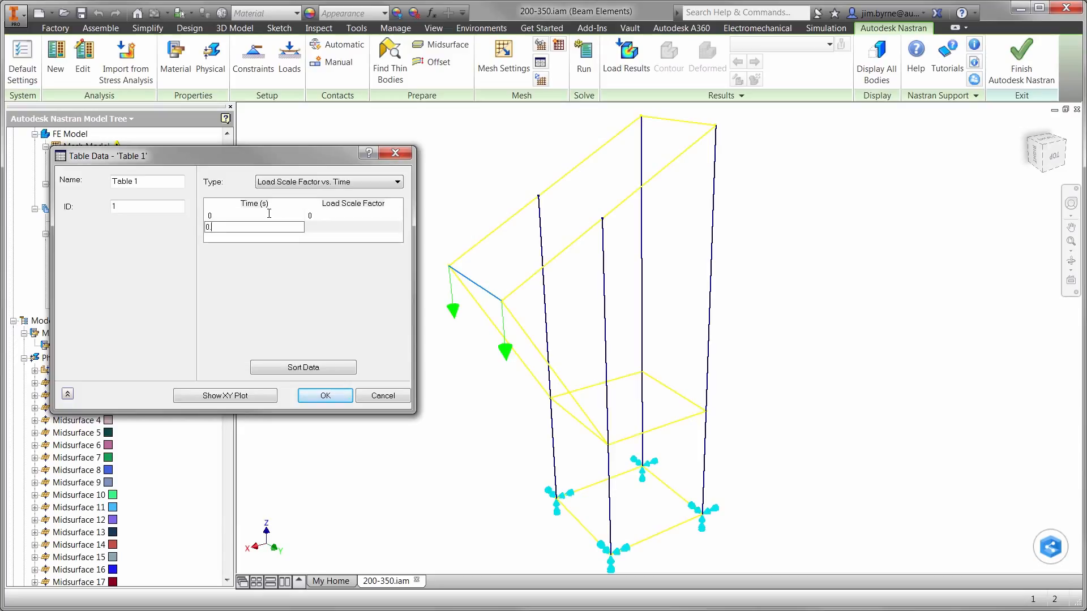
pyautogui.press('Tab')
pyautogui.write('1')
pyautogui.press('Tab')
pyautogui.write('0.2')
pyautogui.press('Tab')
pyautogui.write('1')
pyautogui.press('Tab')
pyautogui.click(326, 396)
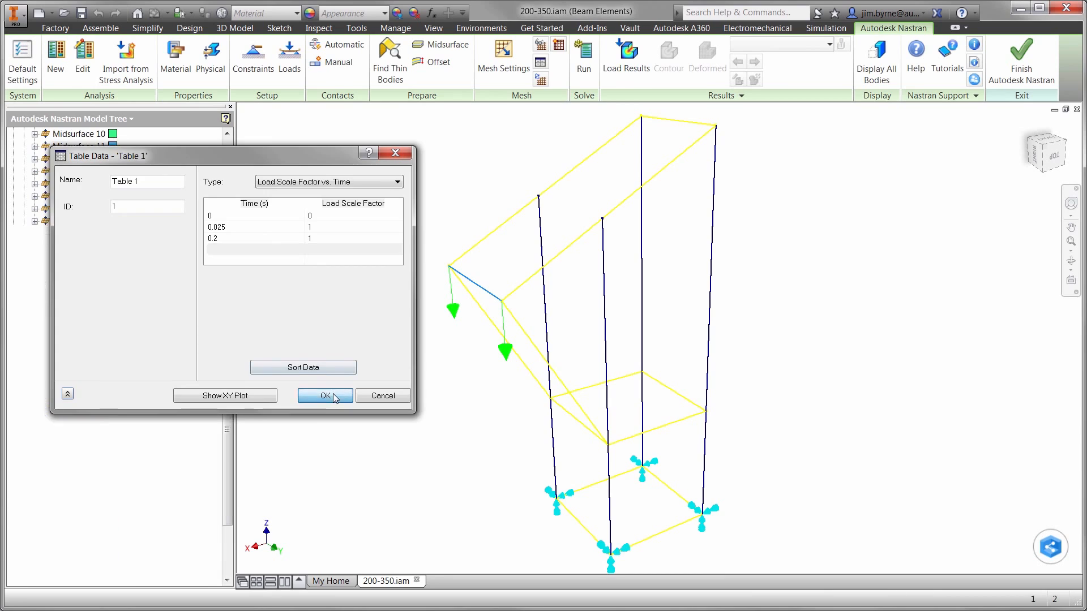
pyautogui.click(222, 530)
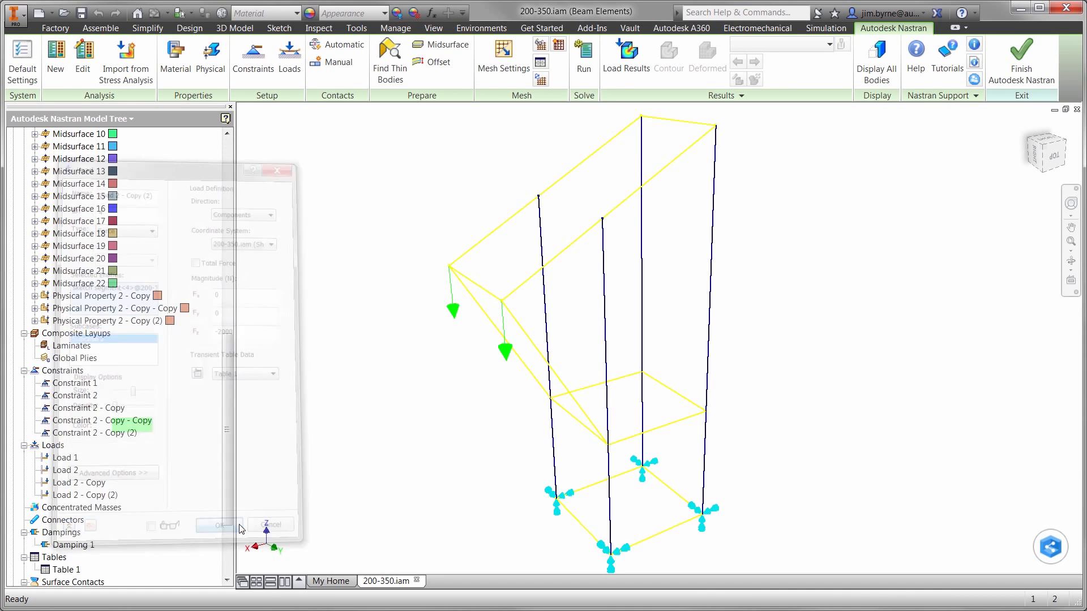
# Configure Dynamics Setup 1 with Time Step as the dependent value, 100 timesteps and a duration of 0.2 s.
pyautogui.moveTo(227, 341); pyautogui.dragTo(227, 150)
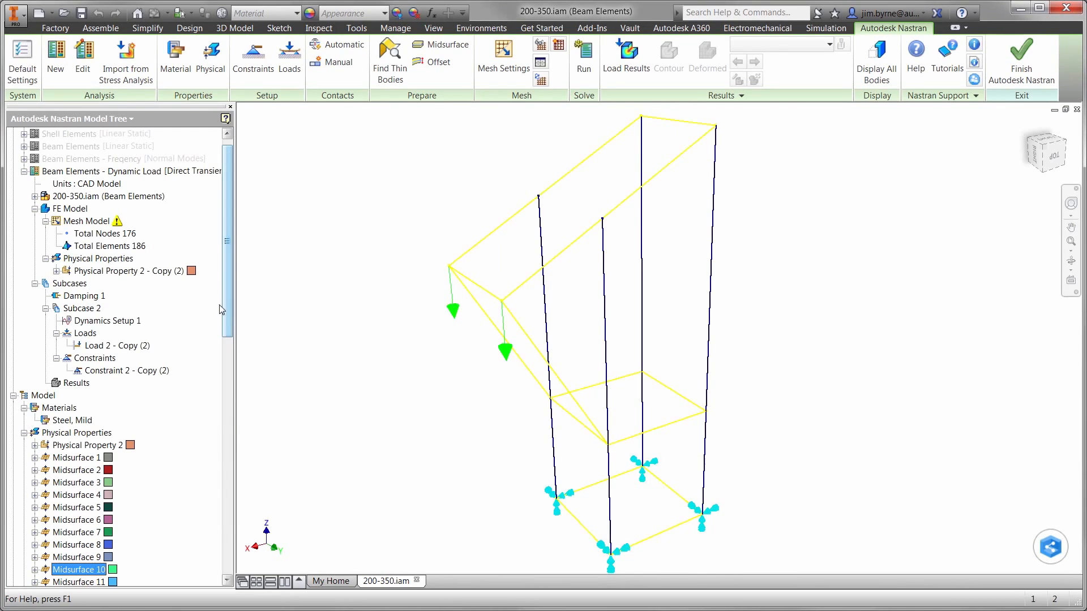
pyautogui.rightClick(116, 320)
pyautogui.click(128, 328)
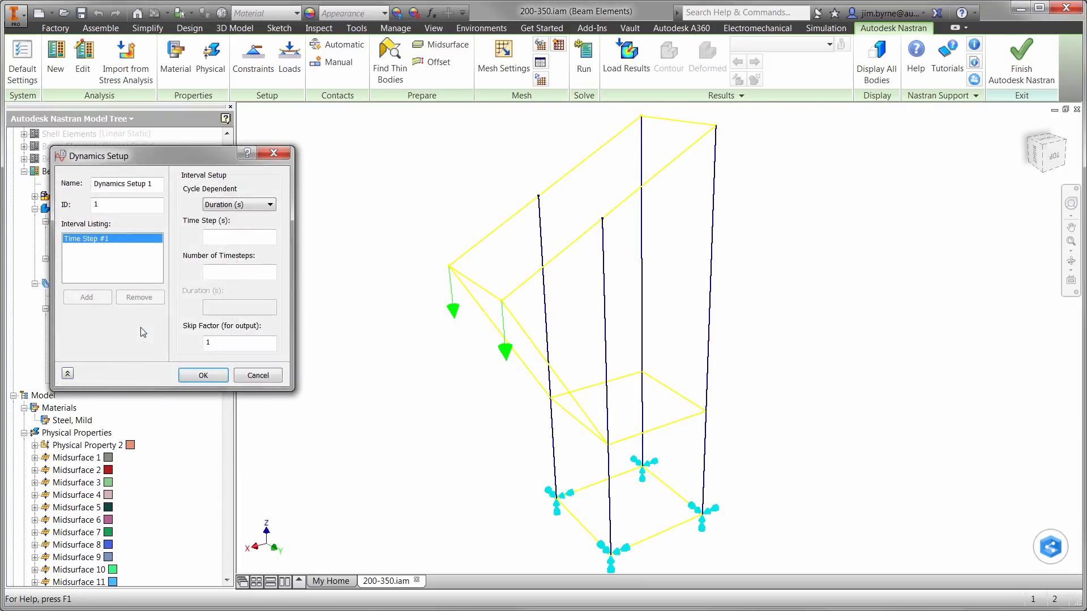
pyautogui.click(232, 205)
pyautogui.click(229, 216)
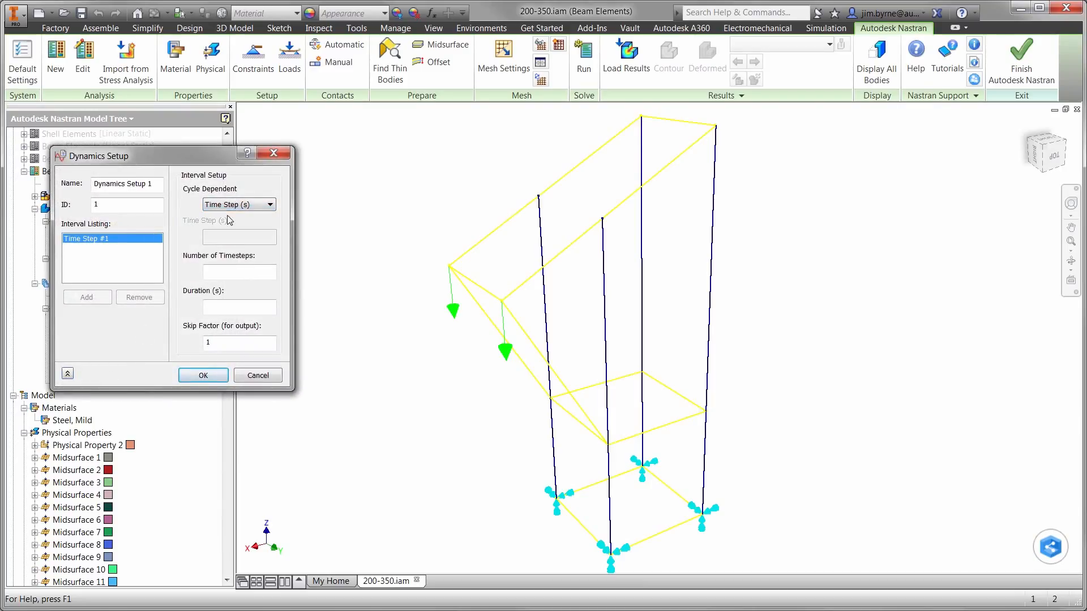
pyautogui.click(228, 270)
pyautogui.write('100')
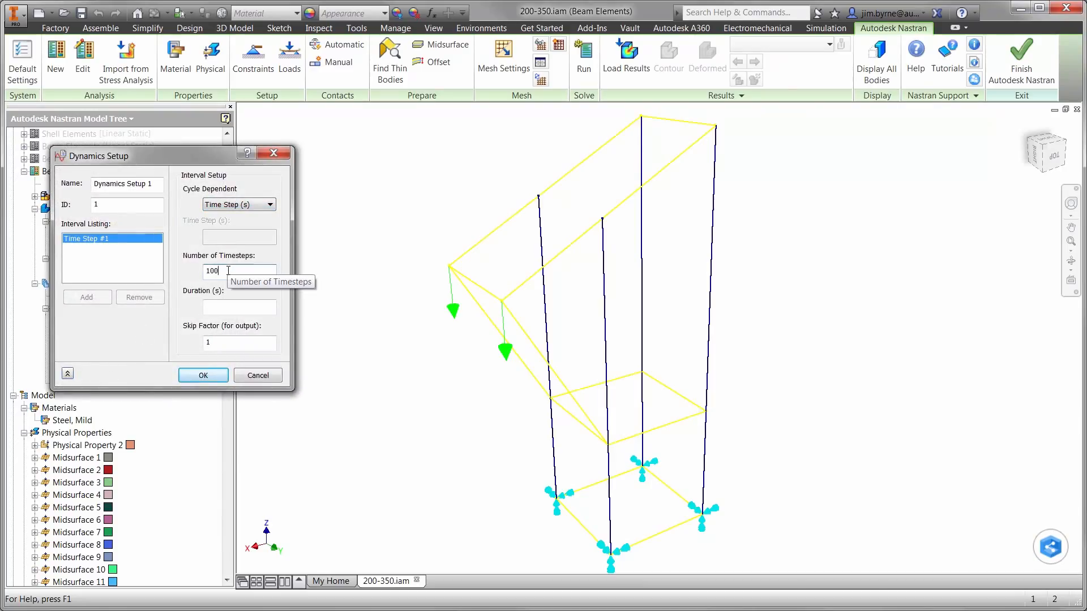
pyautogui.click(225, 306)
pyautogui.write('0.2')
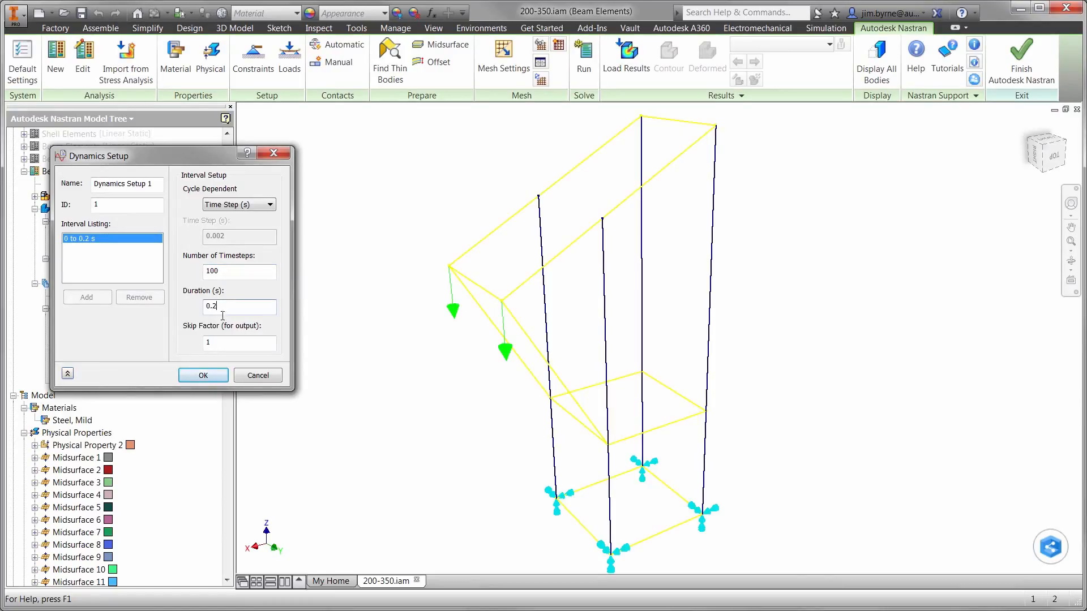
pyautogui.click(209, 376)
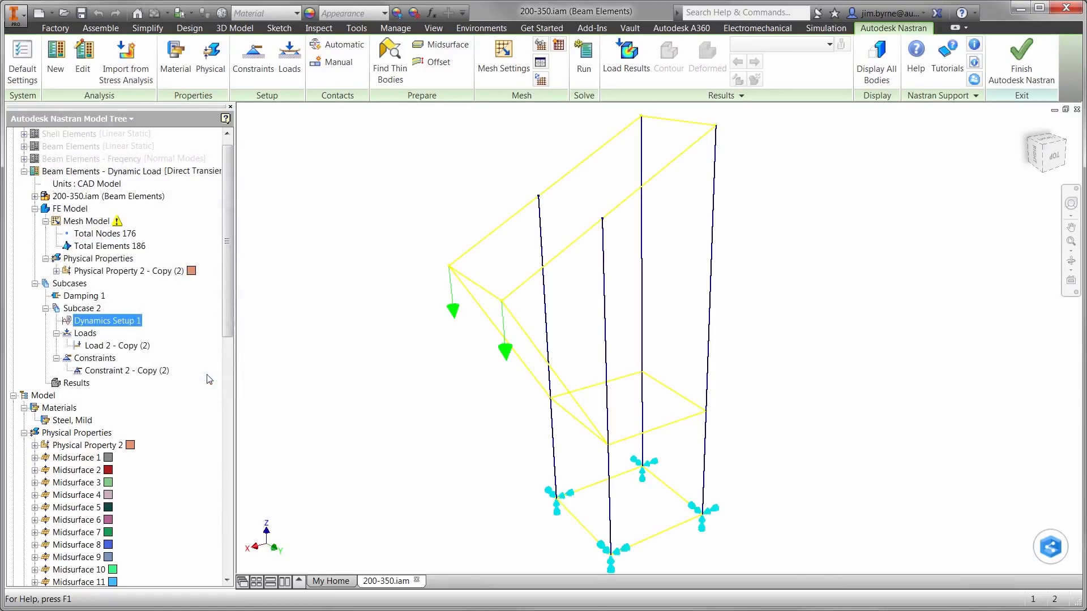
# Define the structural damping value in Damping 1 and set the dominant frequency W3 to 44 Hz.
pyautogui.rightClick(89, 295)
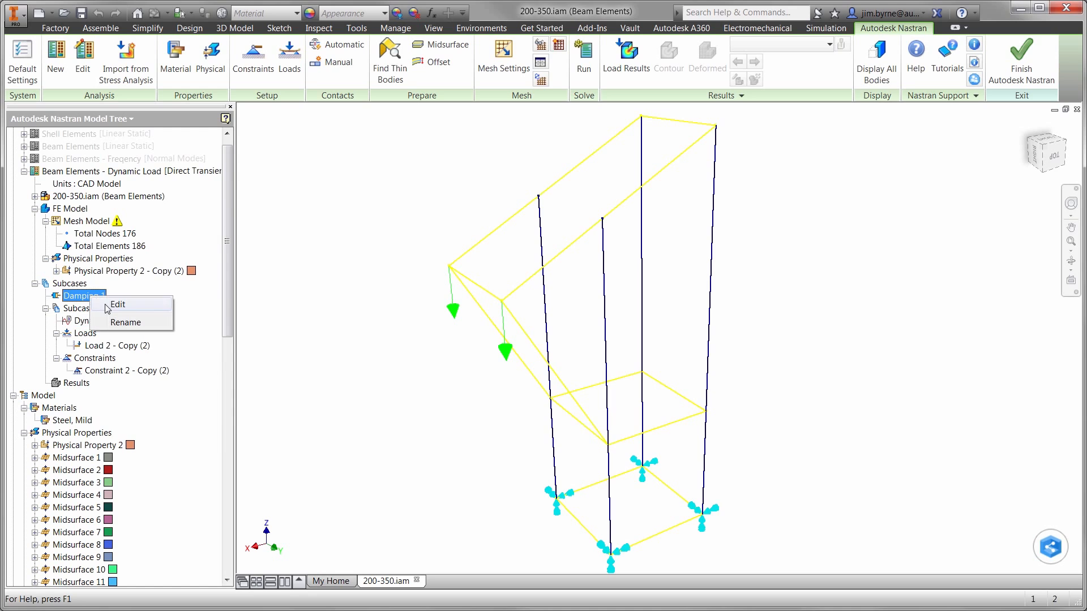
pyautogui.click(107, 306)
pyautogui.click(120, 265)
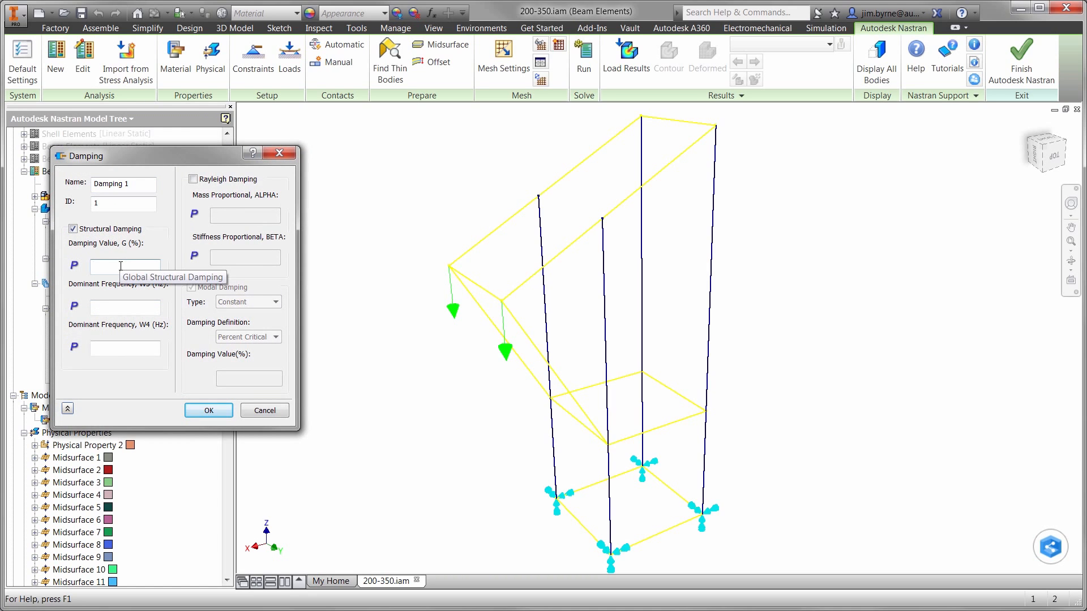
pyautogui.press('Tab')
pyautogui.write('44')
pyautogui.press('Tab')
pyautogui.click(208, 411)
# Generate the beam mesh and run the Nastran solution of the Beam Elements - Dynamic Load analysis.
pyautogui.rightClick(328, 238)
pyautogui.click(331, 202)
pyautogui.rightClick(328, 201)
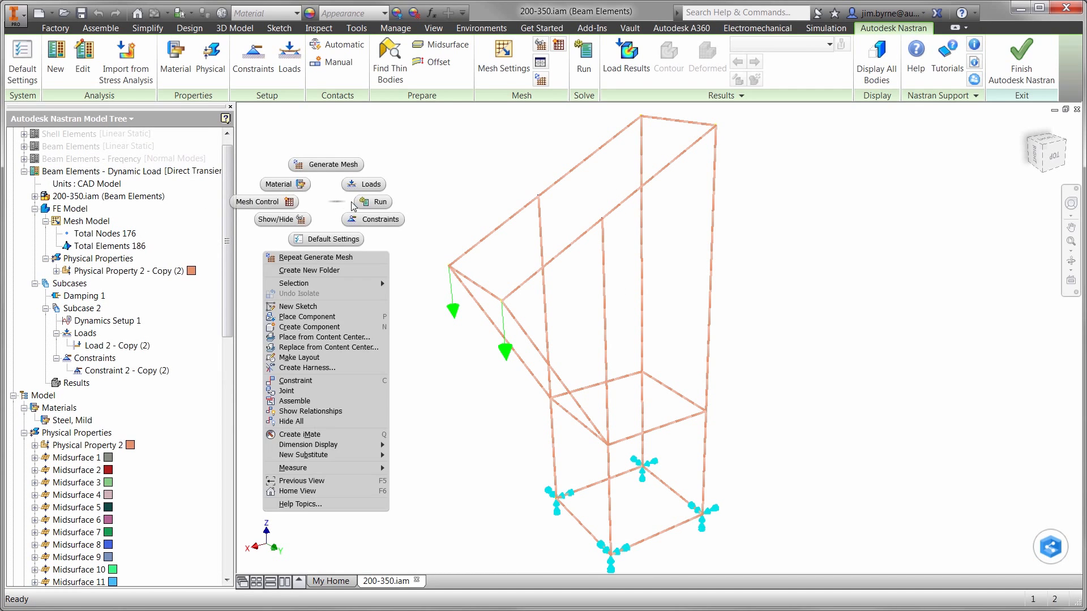
pyautogui.click(363, 204)
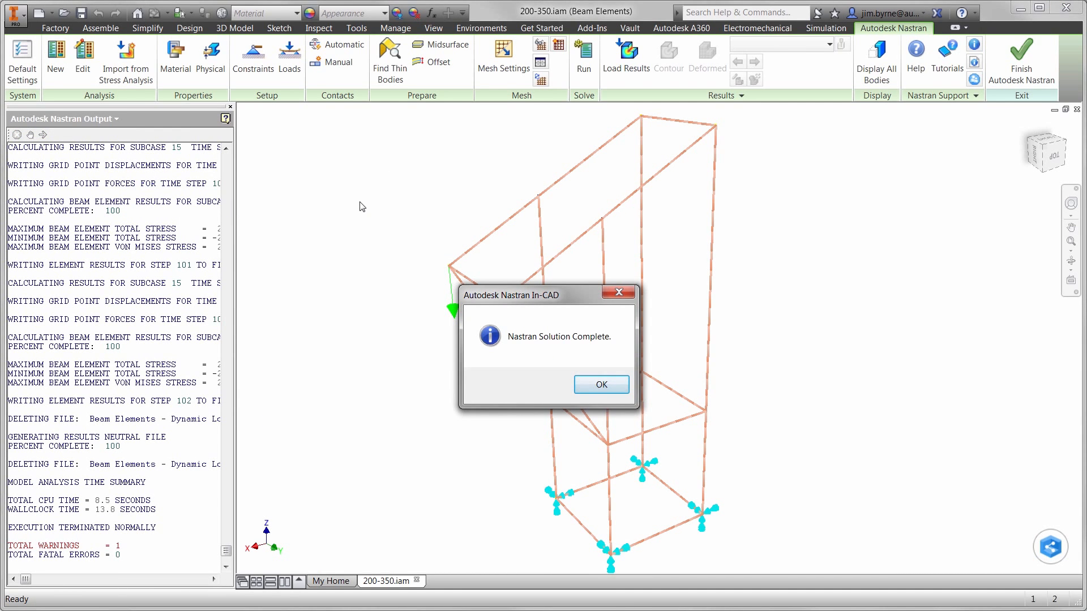
pyautogui.click(591, 384)
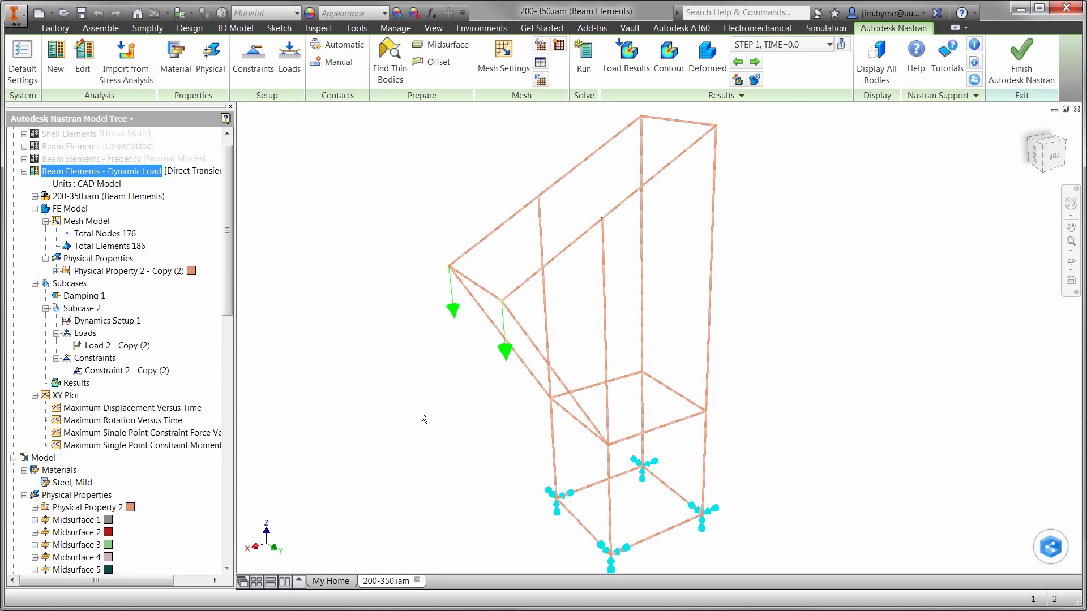
# Review the Maximum Displacement Versus Time plot, reading the curve's first peak and following trough.
pyautogui.doubleClick(171, 408)
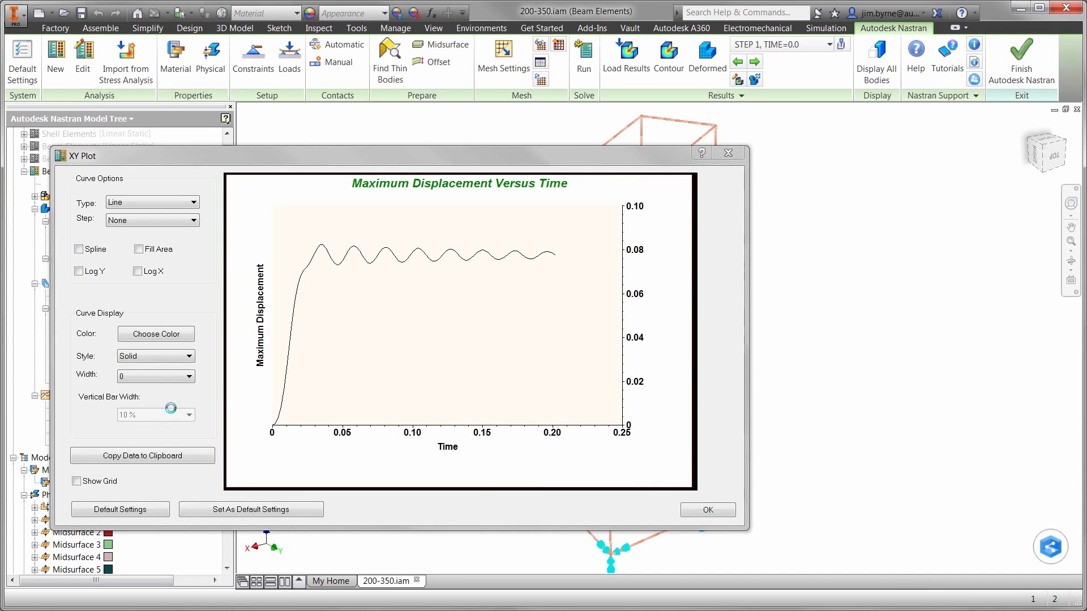
pyautogui.moveTo(324, 249)
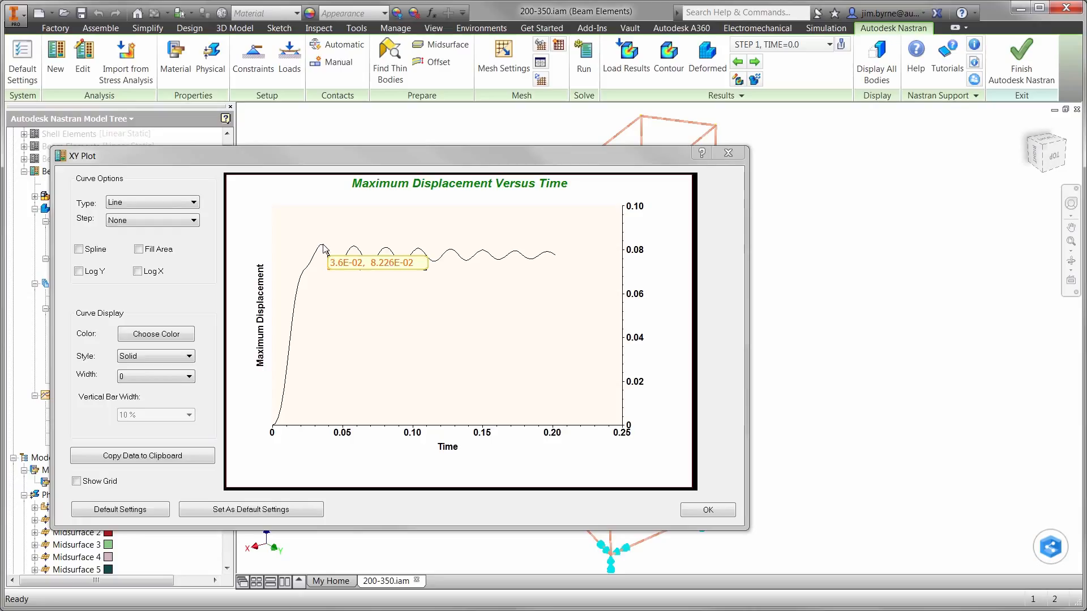
pyautogui.moveTo(339, 269)
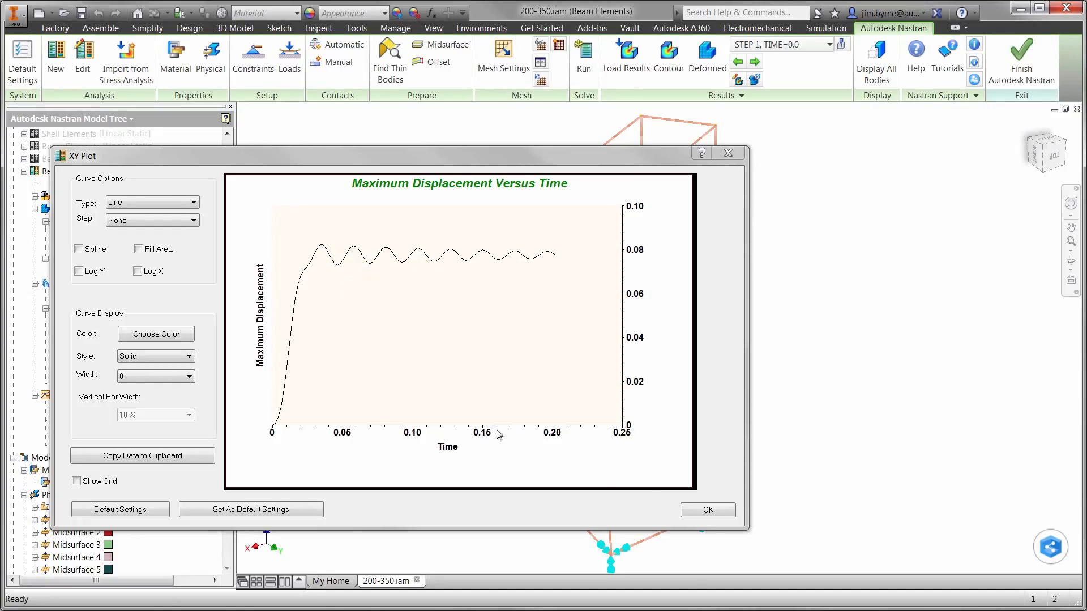
pyautogui.click(701, 509)
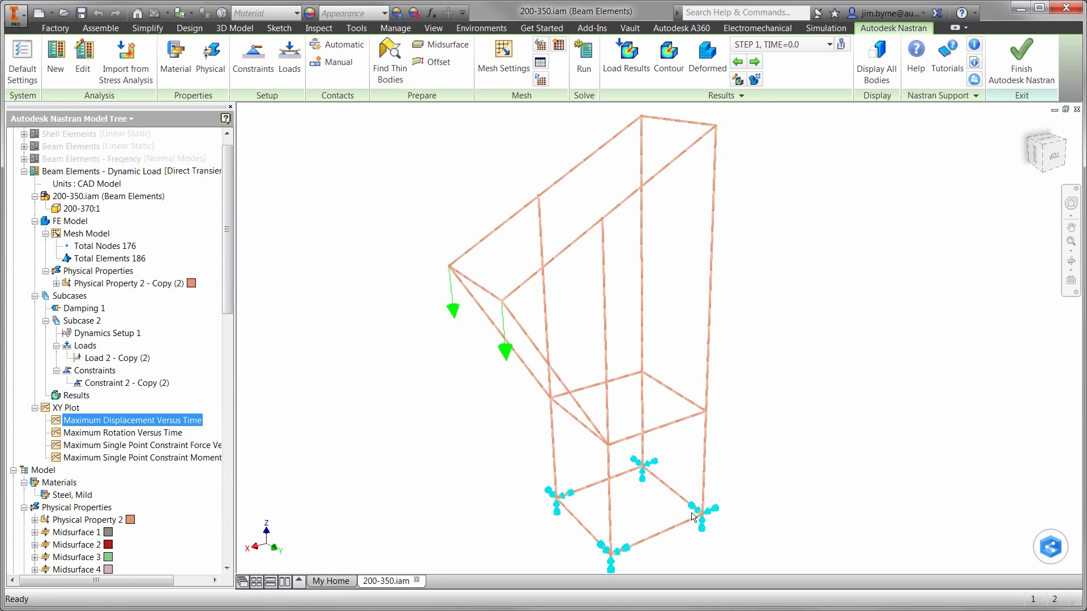
# Change the beam property's BOX cross section to DIM1 and DIM2 of 80 mm, with DIM3 and DIM4 of 5 mm.
pyautogui.rightClick(158, 283)
pyautogui.click(165, 288)
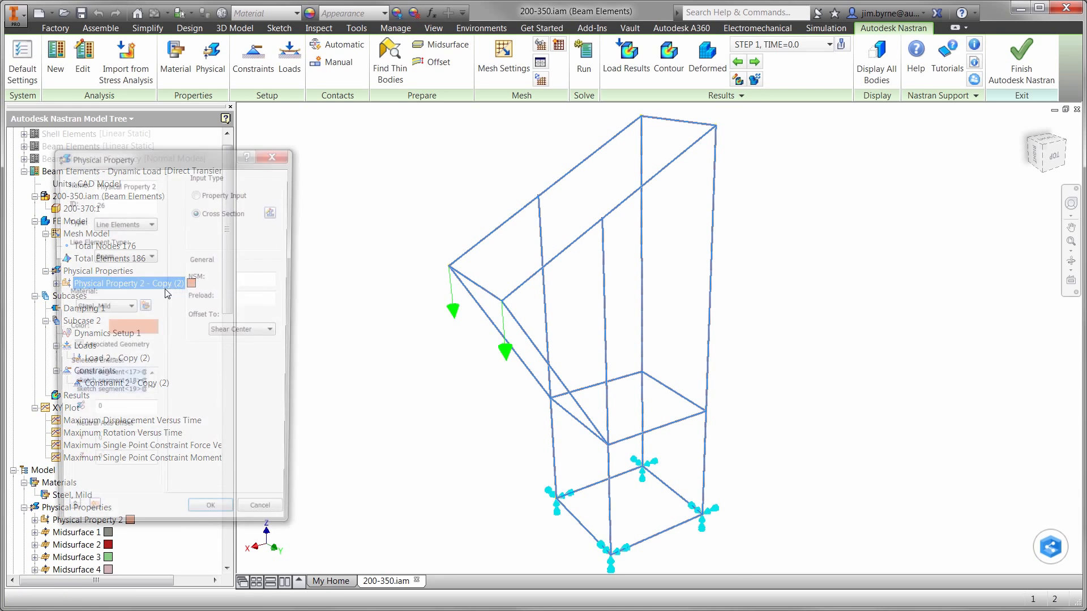
pyautogui.click(274, 211)
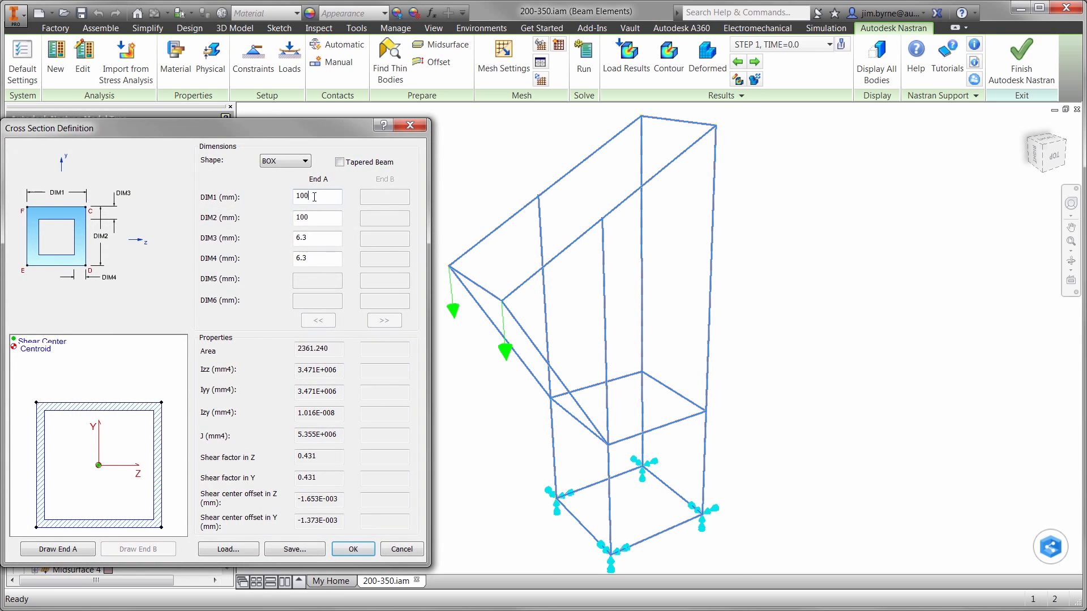
pyautogui.write('80')
pyautogui.press('Tab')
pyautogui.write('80')
pyautogui.press('Tab')
pyautogui.write('5')
pyautogui.press('Tab')
pyautogui.write('5')
pyautogui.click(356, 549)
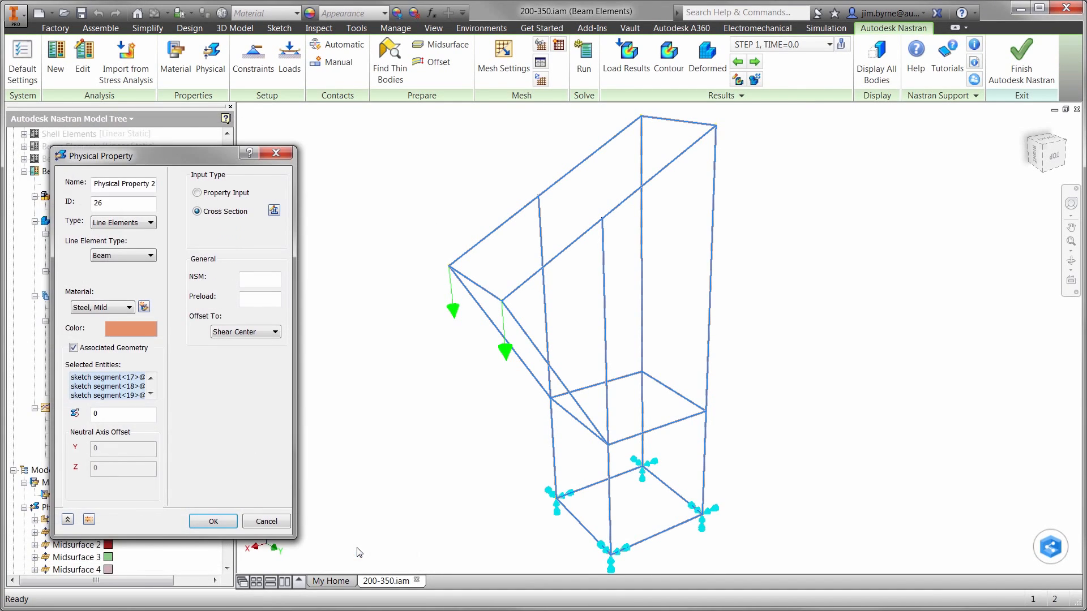
pyautogui.click(212, 521)
# Rerun the Nastran solution of the dynamic load analysis with the revised beam cross section.
pyautogui.rightClick(340, 233)
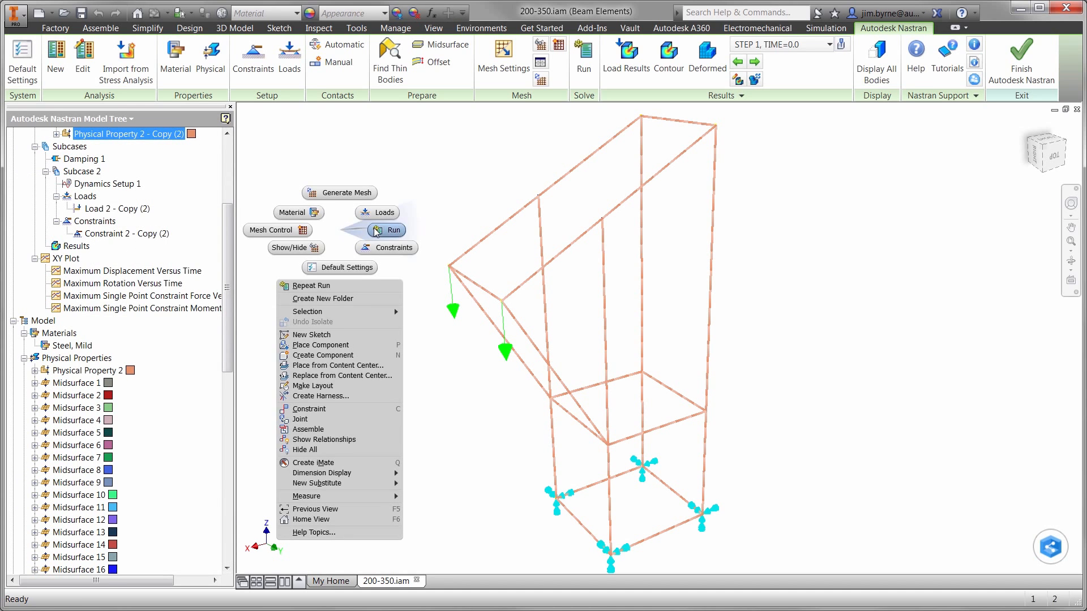
pyautogui.click(375, 233)
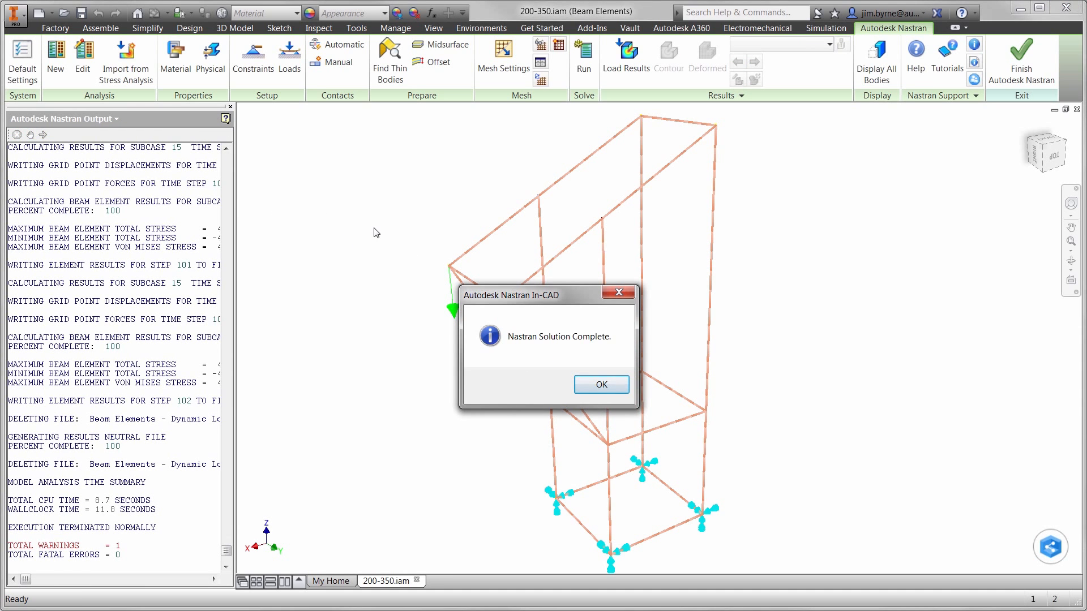
pyautogui.click(600, 385)
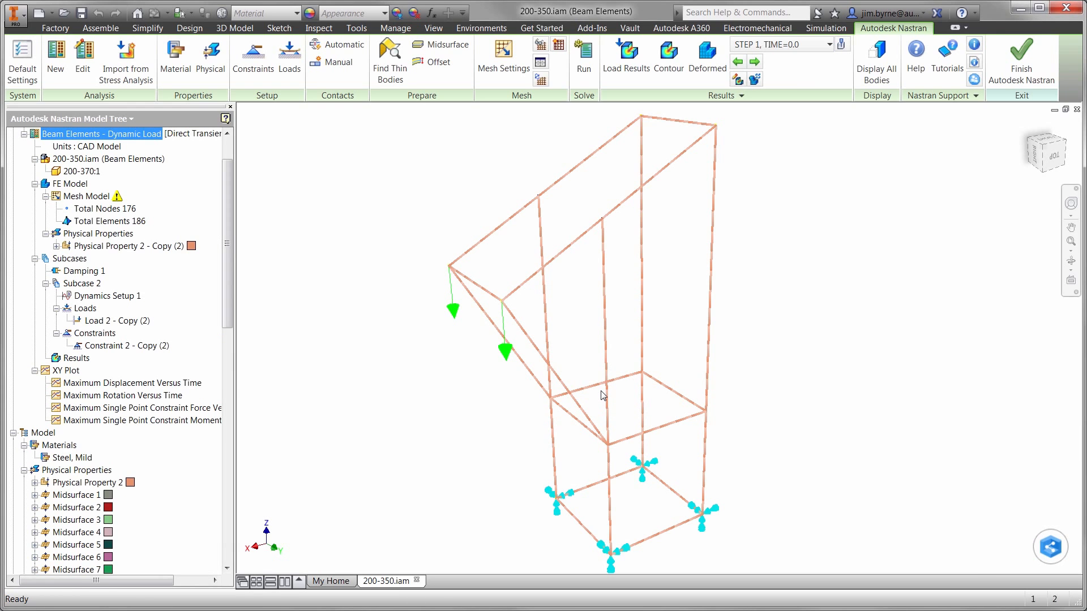
# Check the Maximum Displacement Versus Time plot of the rerun dynamic load analysis, probing the first peak and trough.
pyautogui.doubleClick(187, 383)
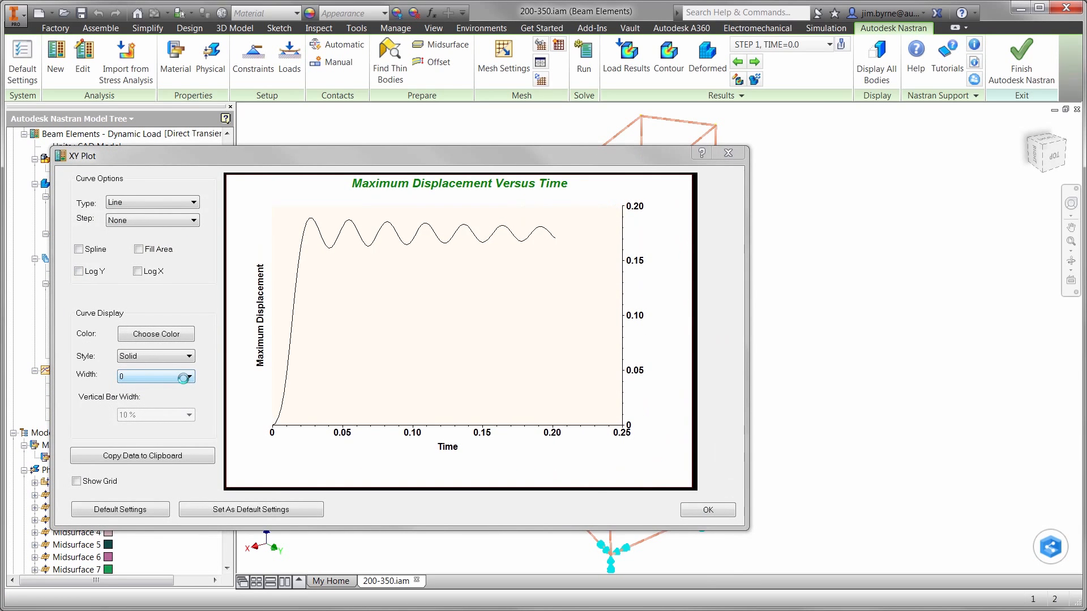
pyautogui.click(312, 223)
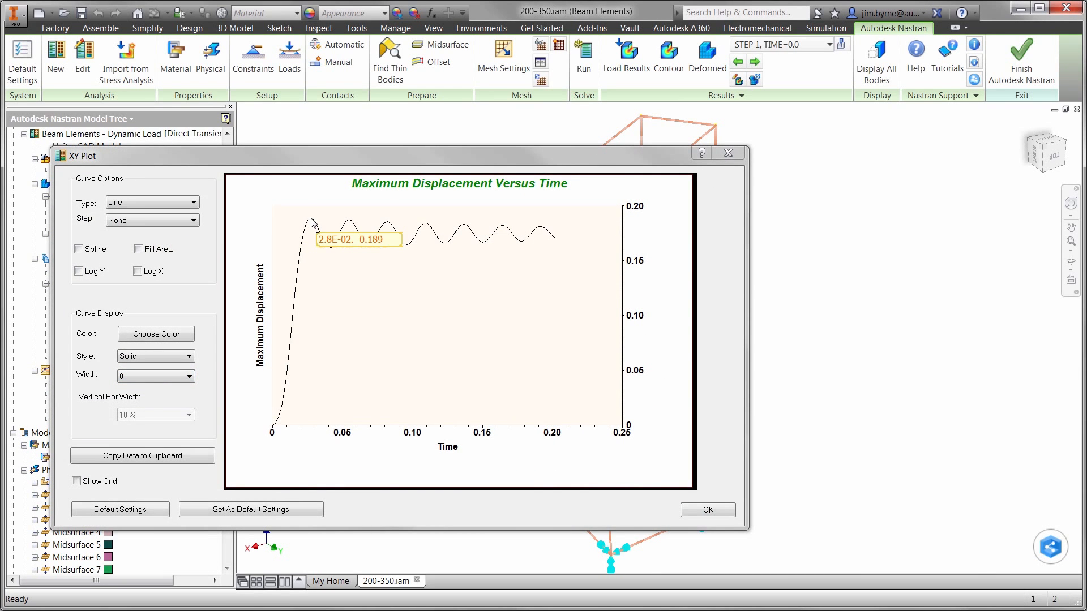
pyautogui.click(329, 253)
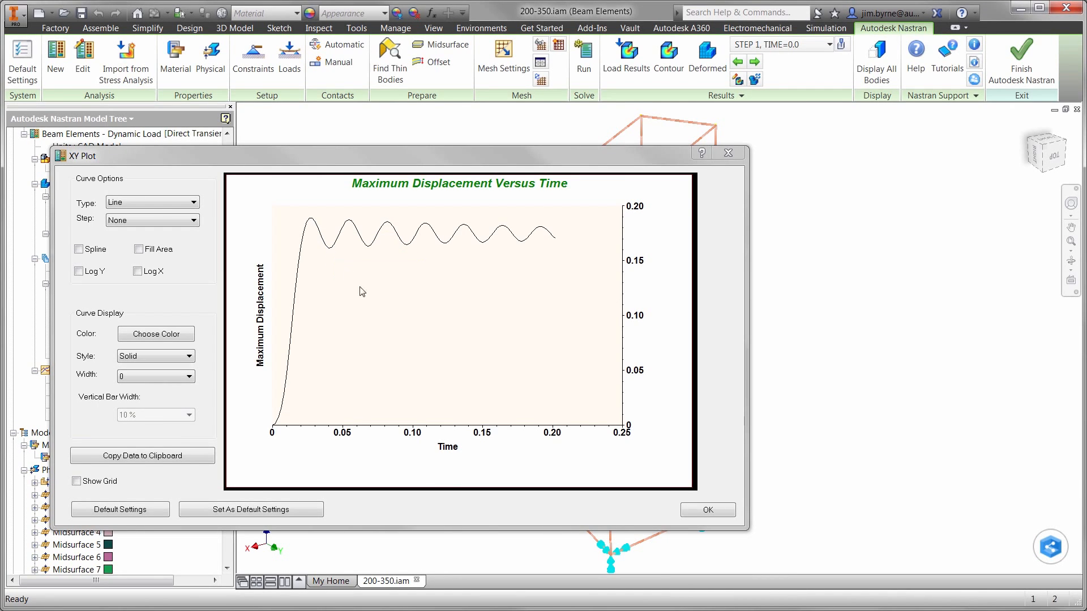
pyautogui.click(705, 509)
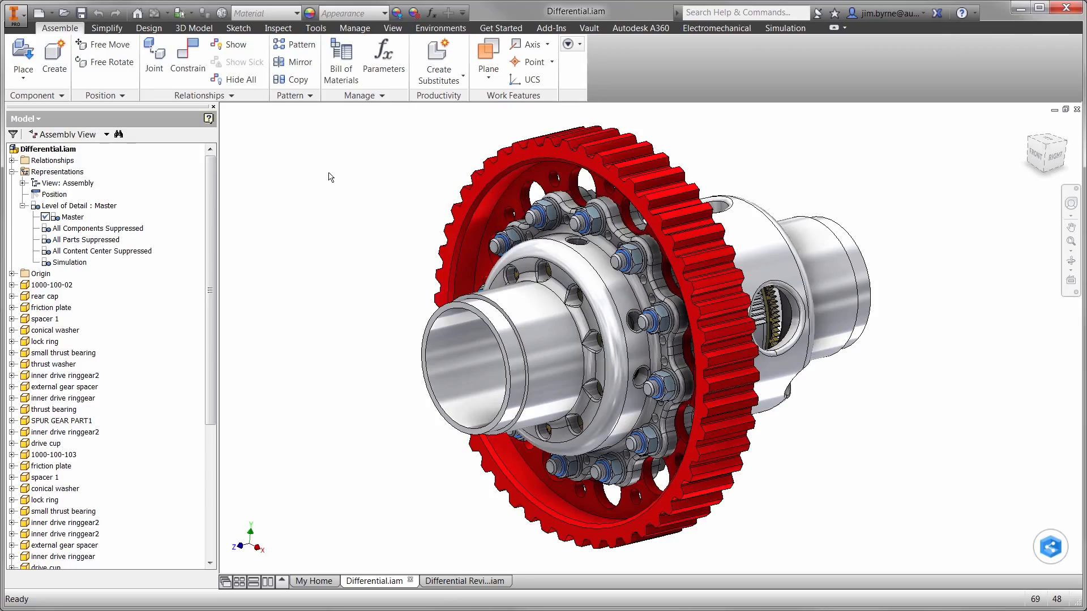
# Open the Nastran In-CAD environment for Differential.iam, display the Von Mises Stress contour and probe values around the bolt holes.
pyautogui.click(443, 28)
pyautogui.click(415, 57)
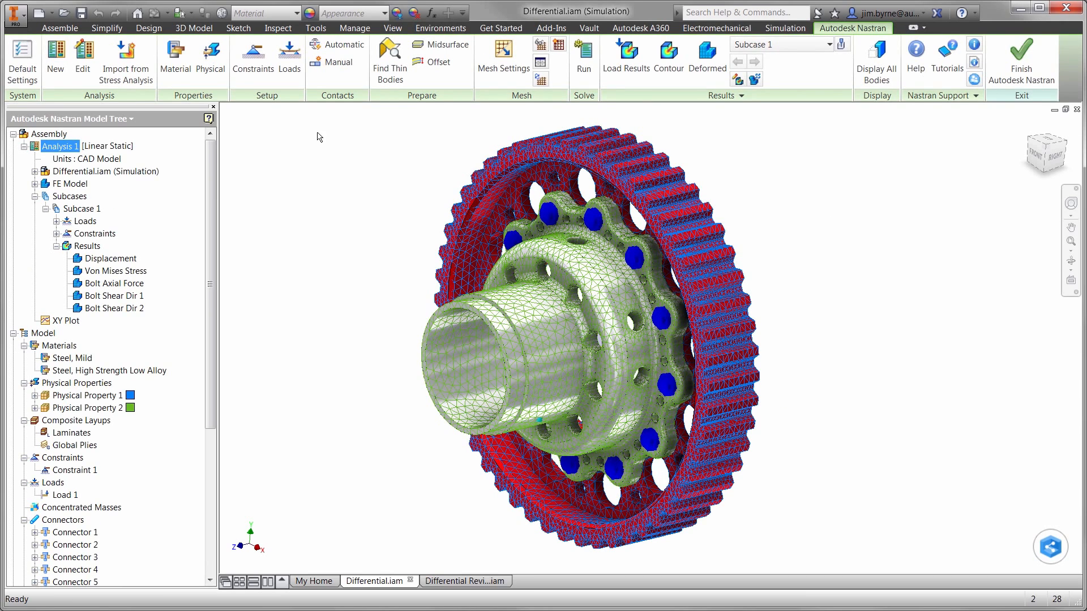
pyautogui.click(88, 272)
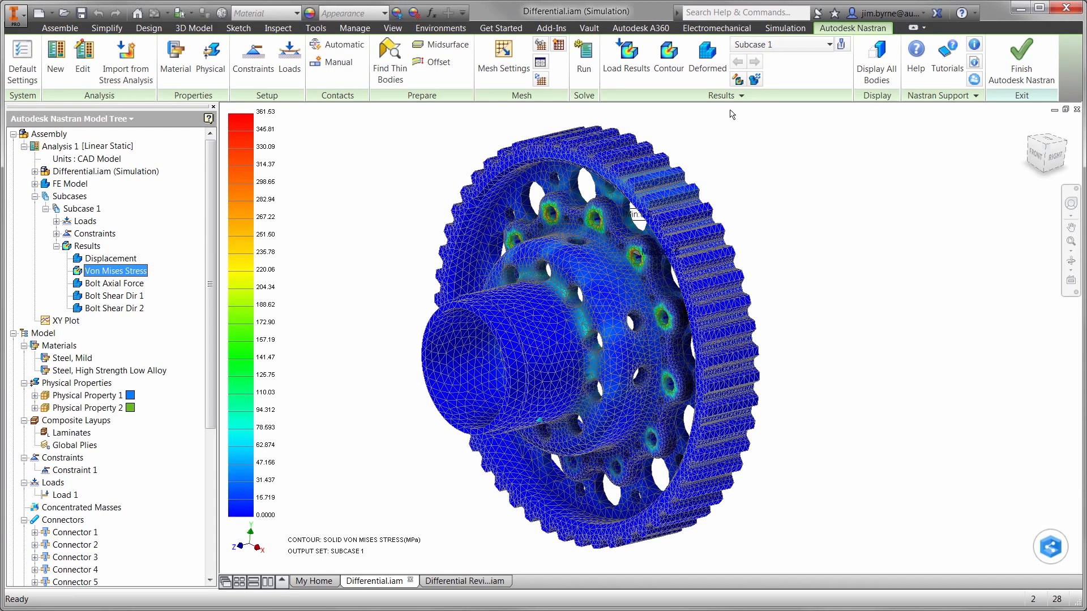
pyautogui.click(841, 45)
pyautogui.click(627, 254)
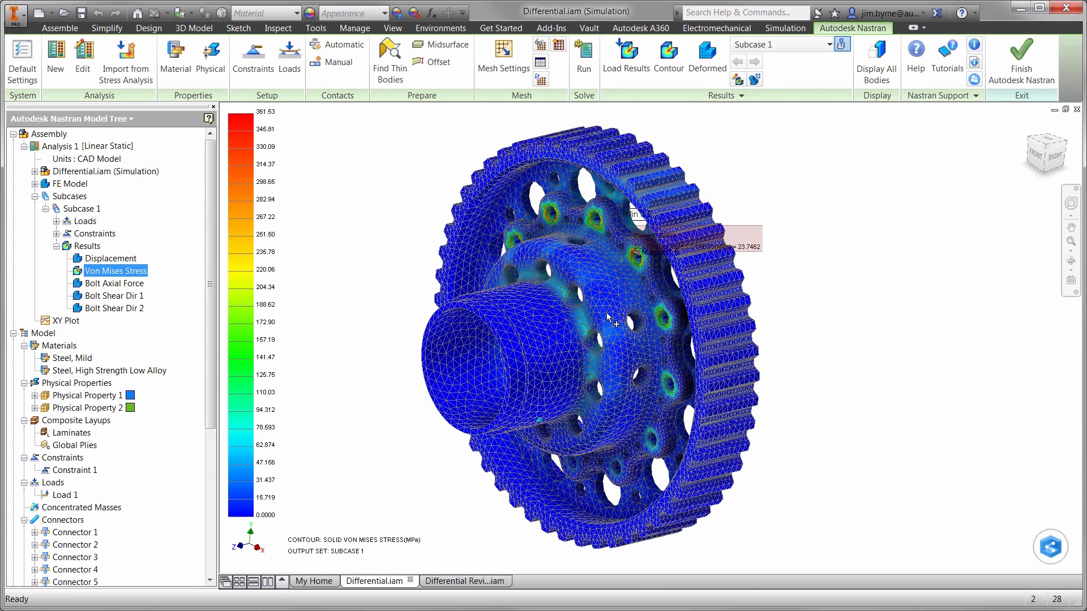
pyautogui.moveTo(588, 332)
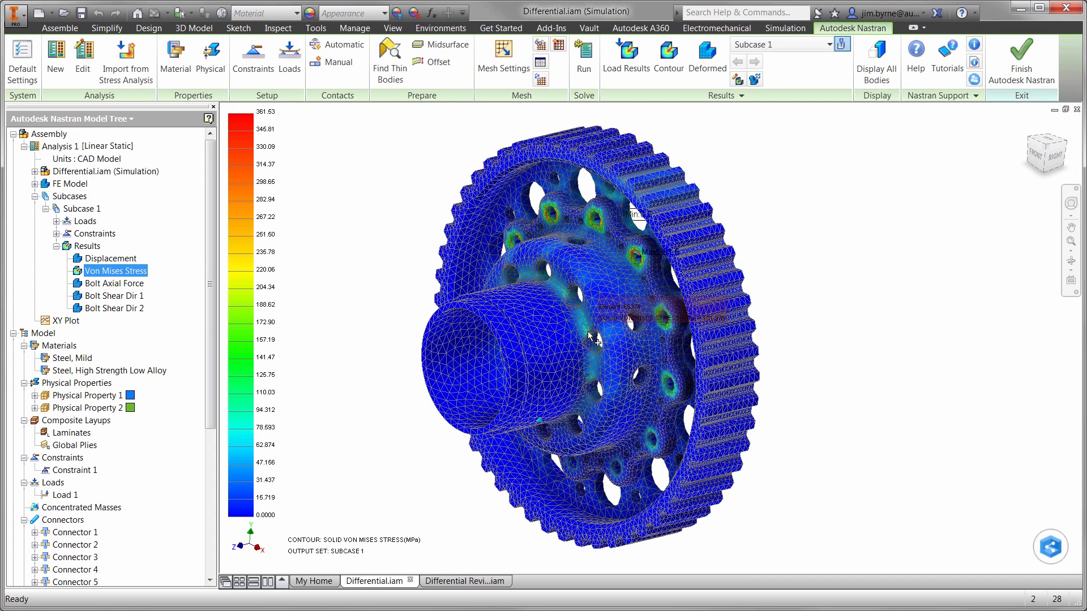
# Display the Bolt Axial Force, Bolt Shear Dir 1 and Bolt Shear Dir 2 contours, probing the bolt forces.
pyautogui.click(107, 284)
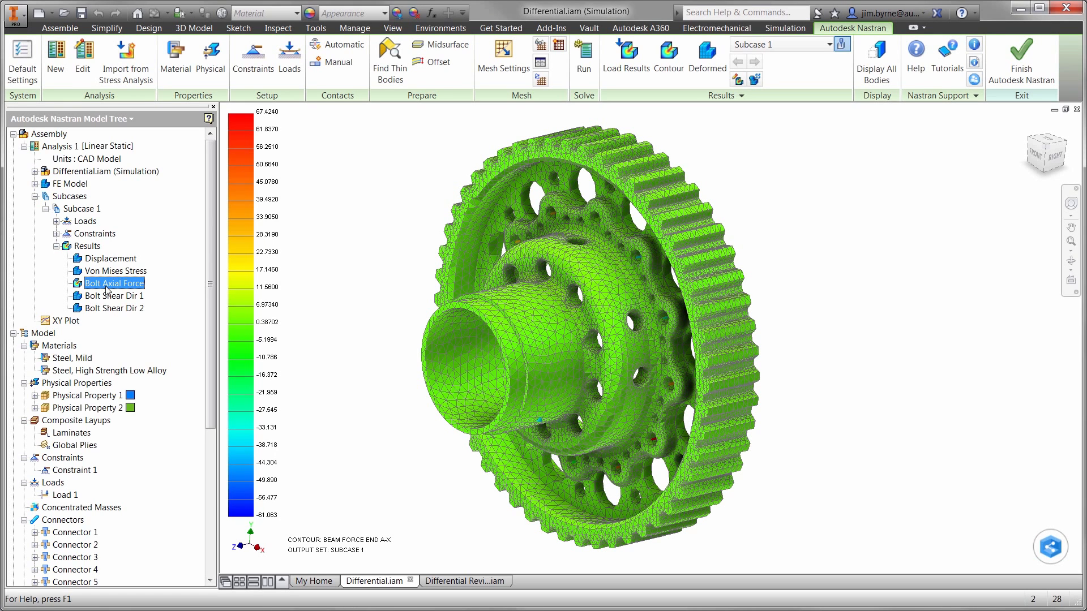
pyautogui.click(113, 296)
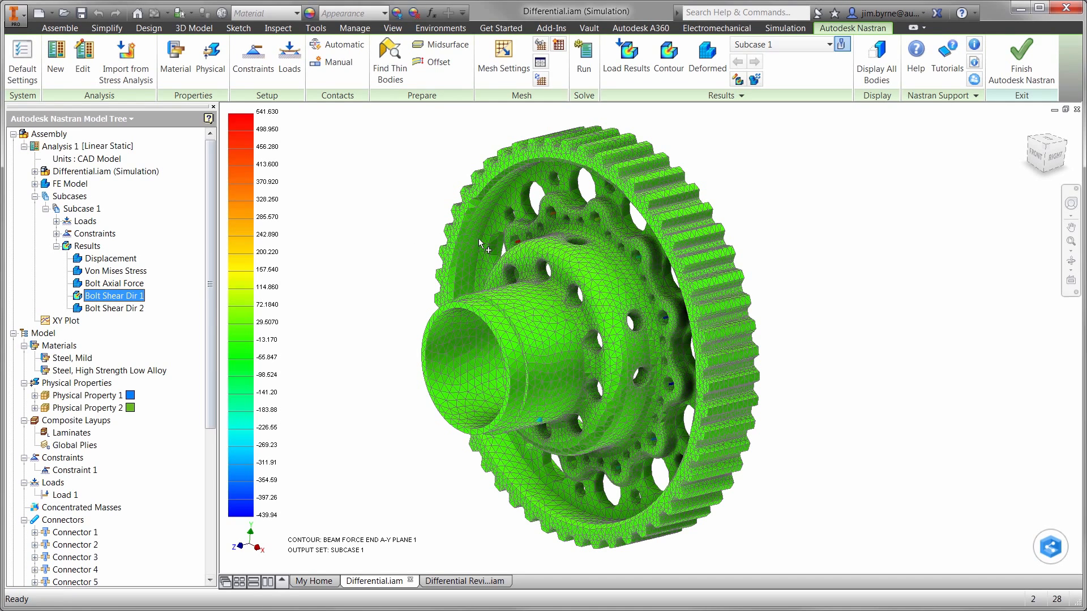
pyautogui.moveTo(597, 224)
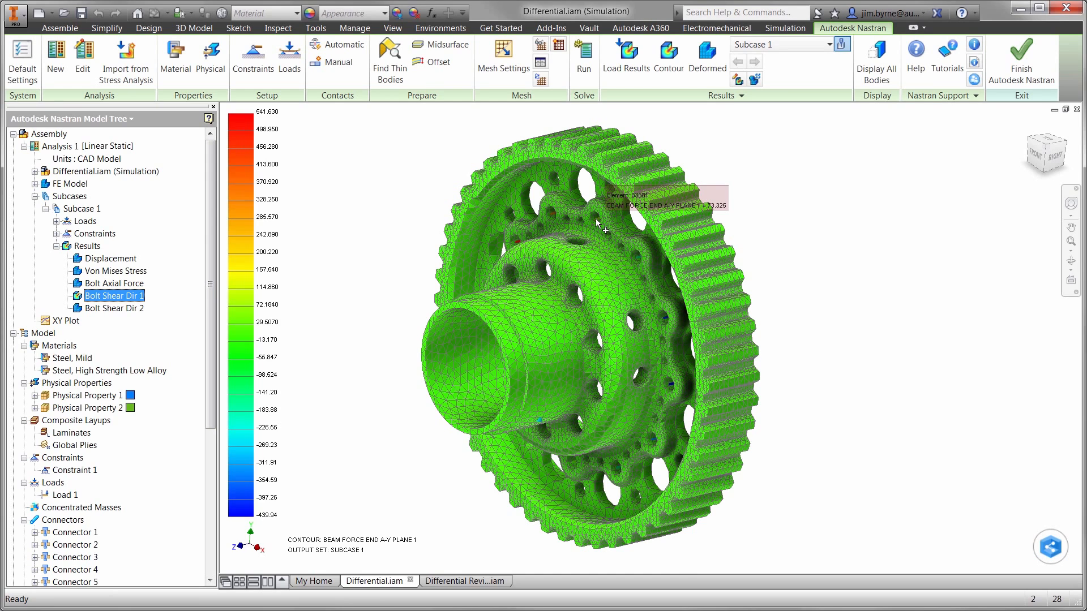
pyautogui.click(100, 309)
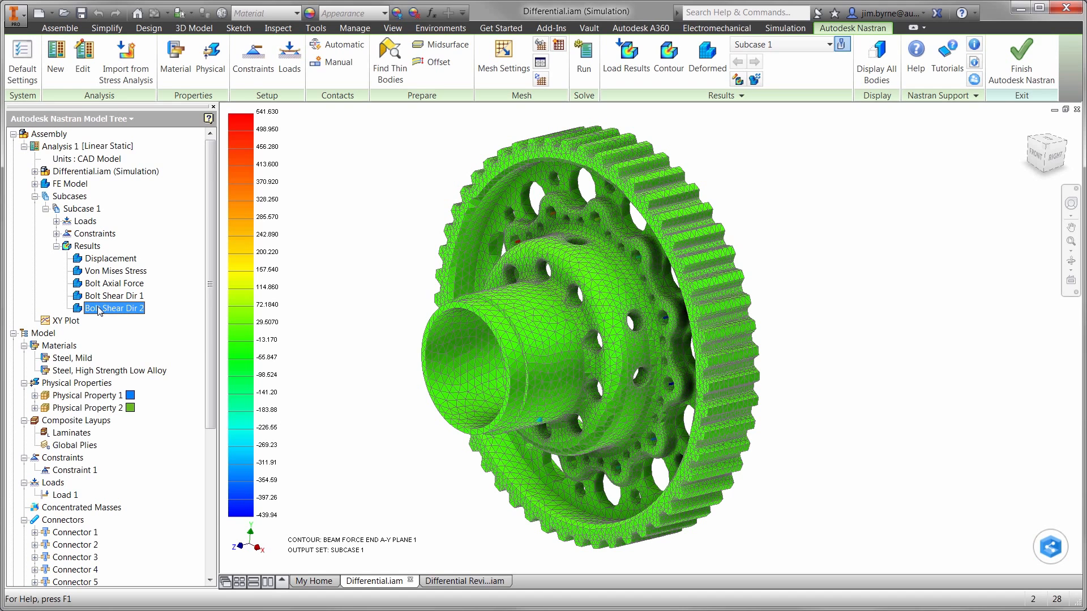
pyautogui.doubleClick(100, 309)
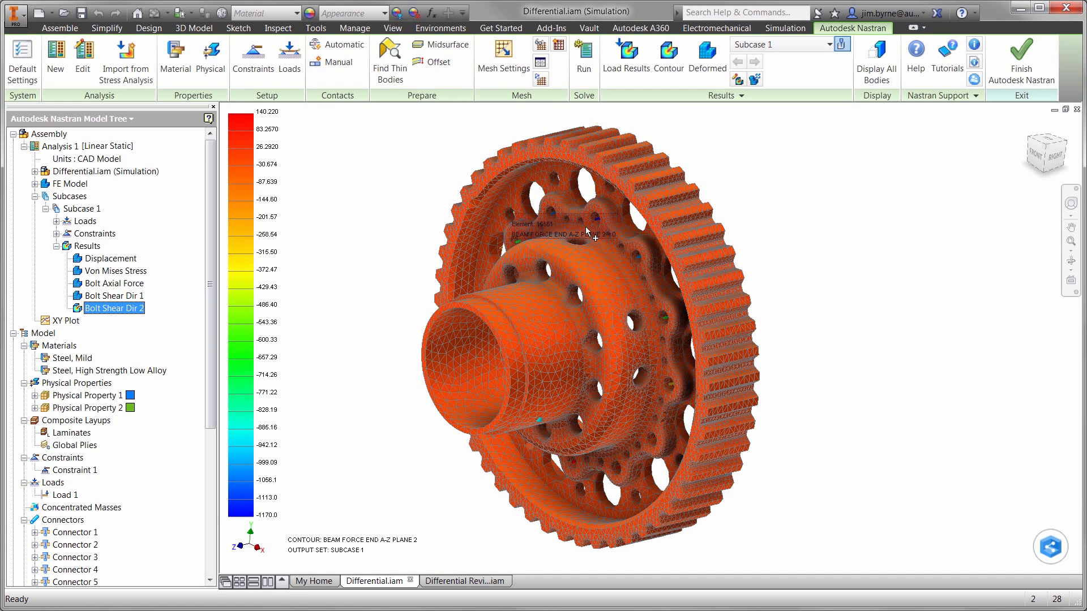
pyautogui.moveTo(599, 223)
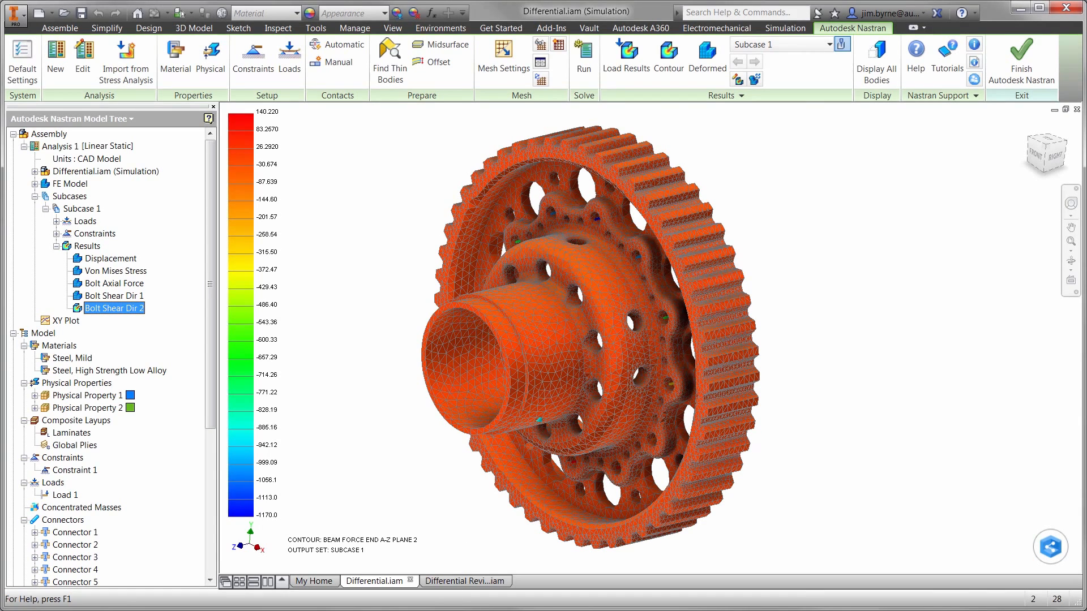
# Switch to the AllowableBoltLoad.xlsx workbook in Excel and enter tensile force 67 N, plane 1 shear 73 N and plane 2 shear 1170 N.
pyautogui.hotkey('alt', 'Tab')
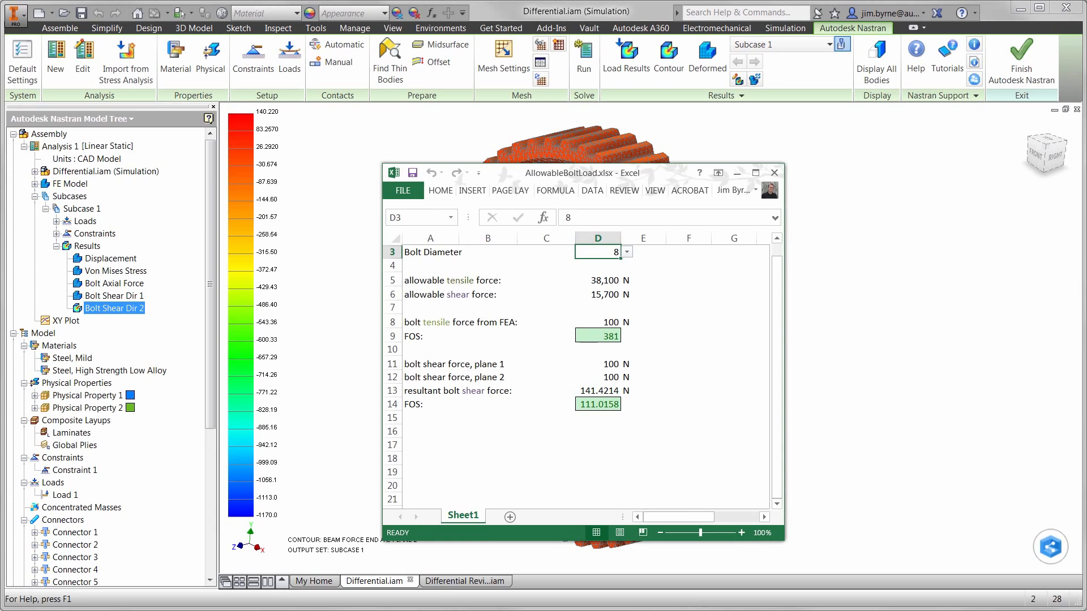
pyautogui.click(605, 322)
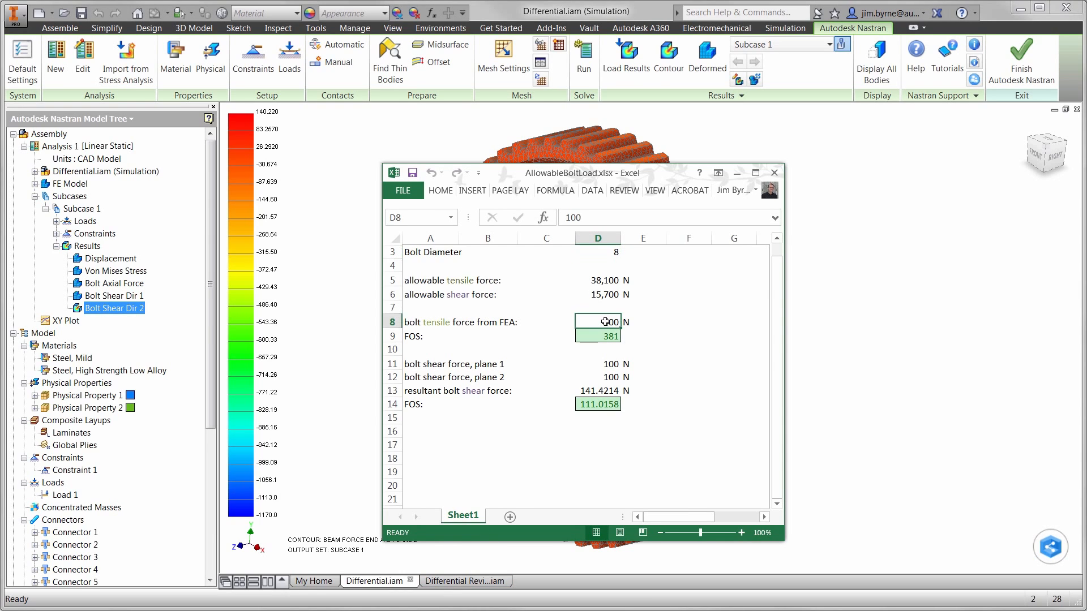
pyautogui.write('67')
pyautogui.press('Return')
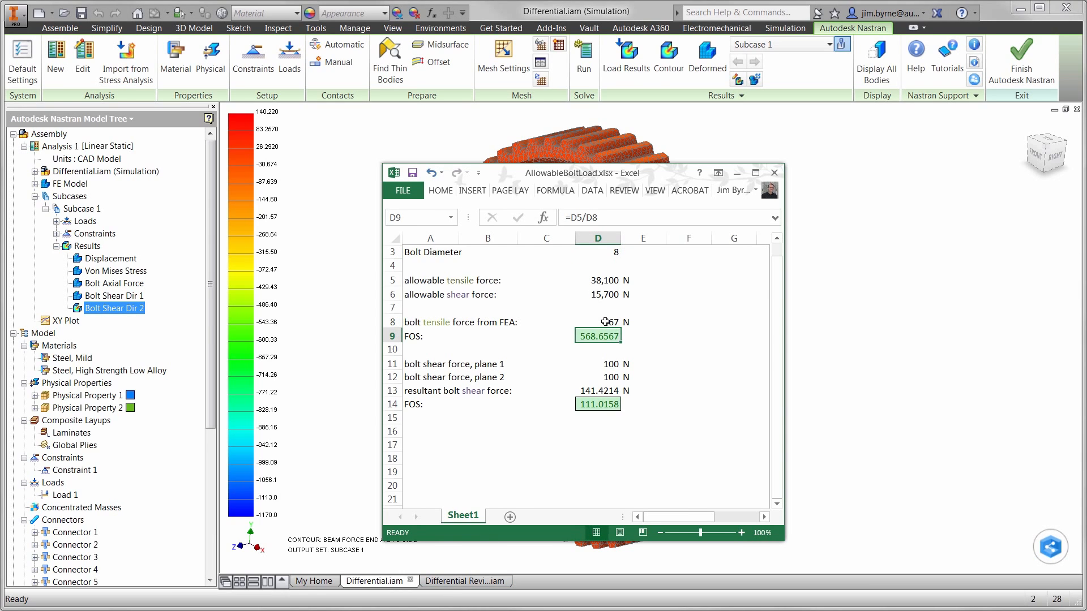
pyautogui.click(600, 363)
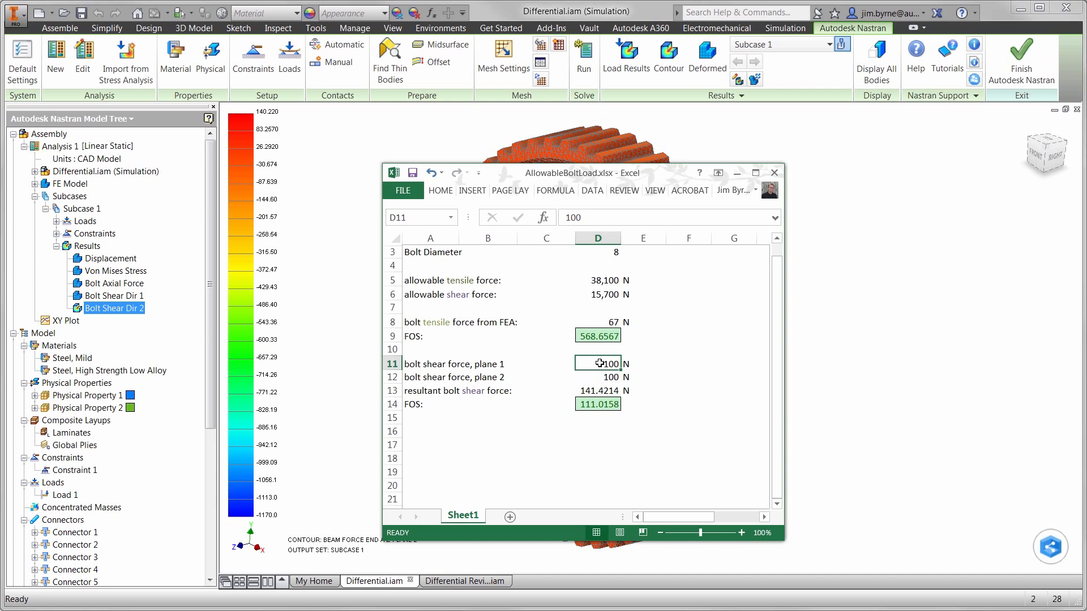
pyautogui.write('73')
pyautogui.press('Return')
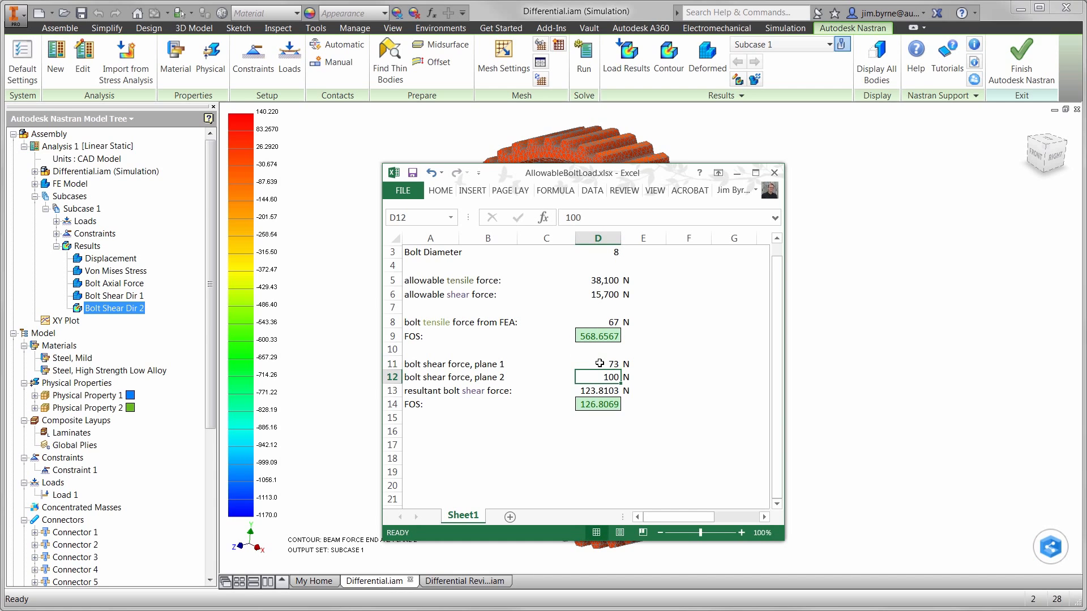
pyautogui.write('1170')
pyautogui.press('Return')
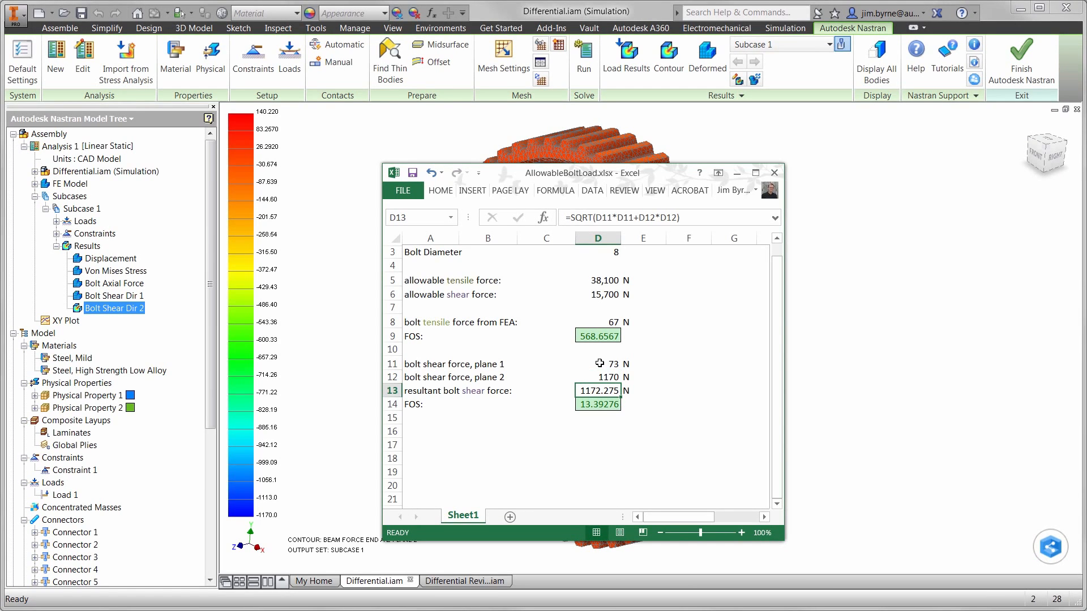
# Switch to the Differential Revised.iam assembly in Inventor and set the user parameter Bolts to 8.
pyautogui.click(456, 582)
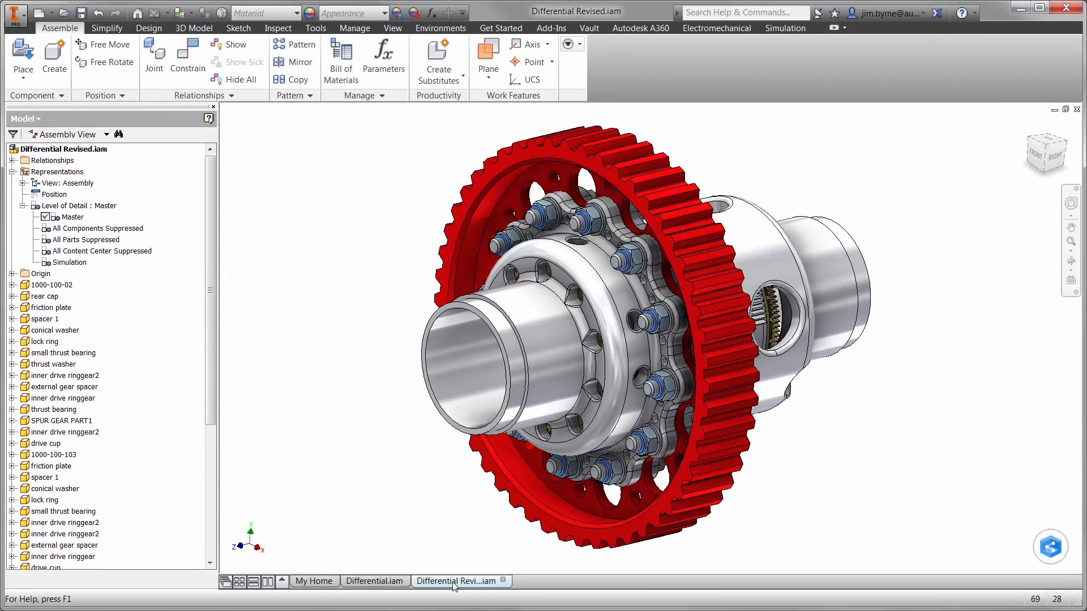
pyautogui.click(384, 57)
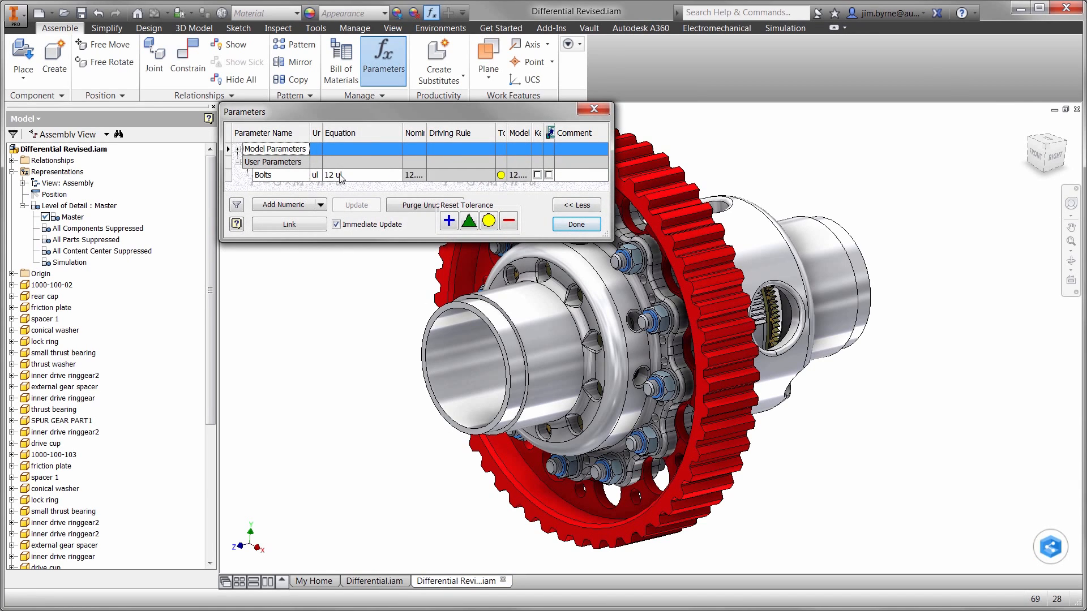
pyautogui.click(340, 175)
pyautogui.write('8')
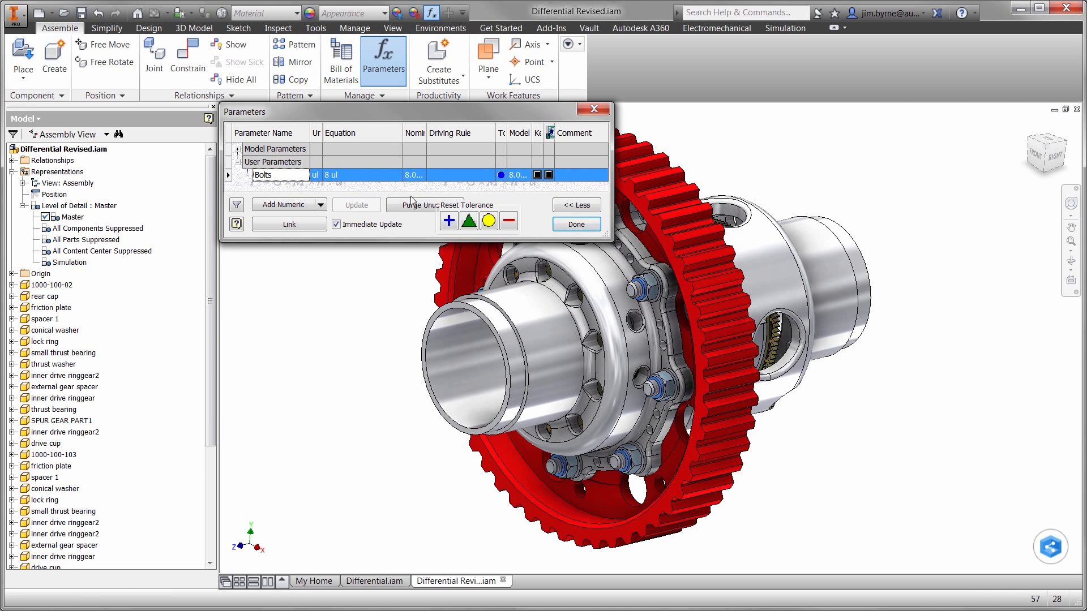
pyautogui.click(576, 224)
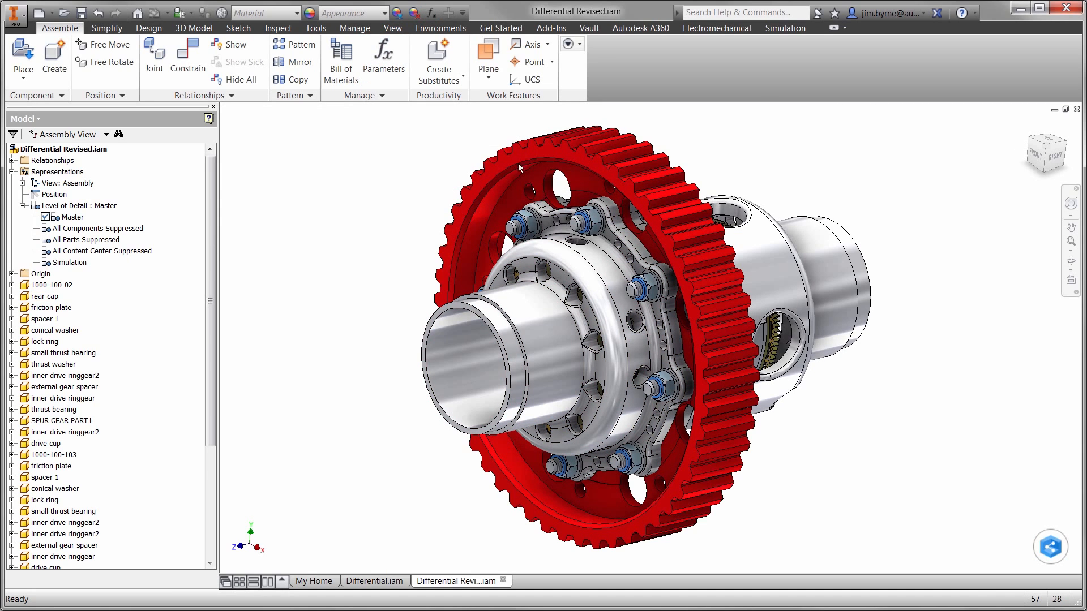
# Enter the Nastran In-CAD environment and constrain the rear cap's inner cylindrical face in all six degrees of freedom.
pyautogui.click(440, 28)
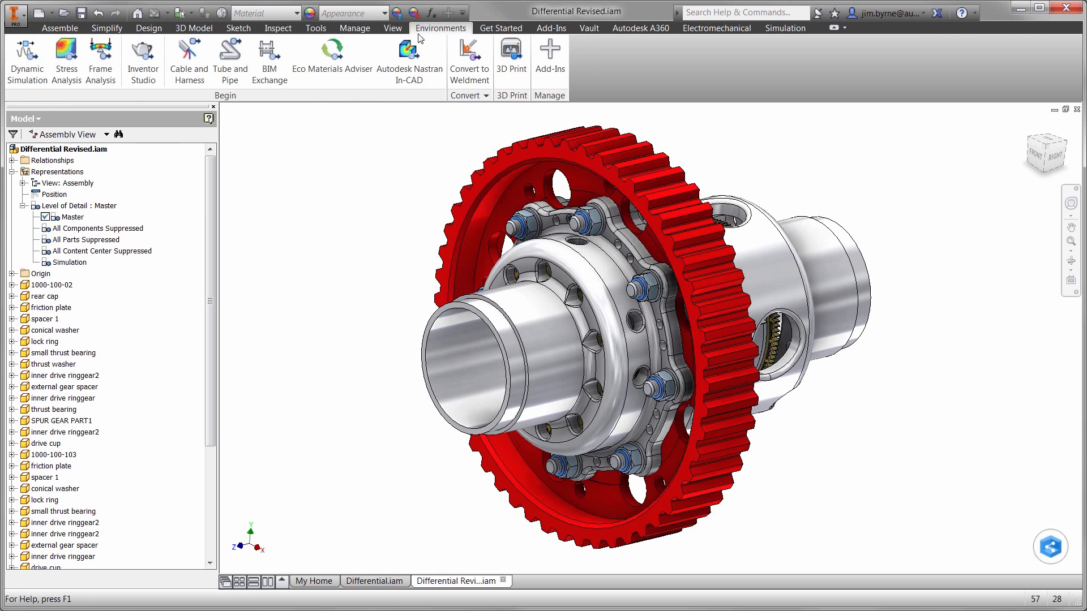
pyautogui.click(397, 56)
pyautogui.click(253, 57)
pyautogui.click(459, 336)
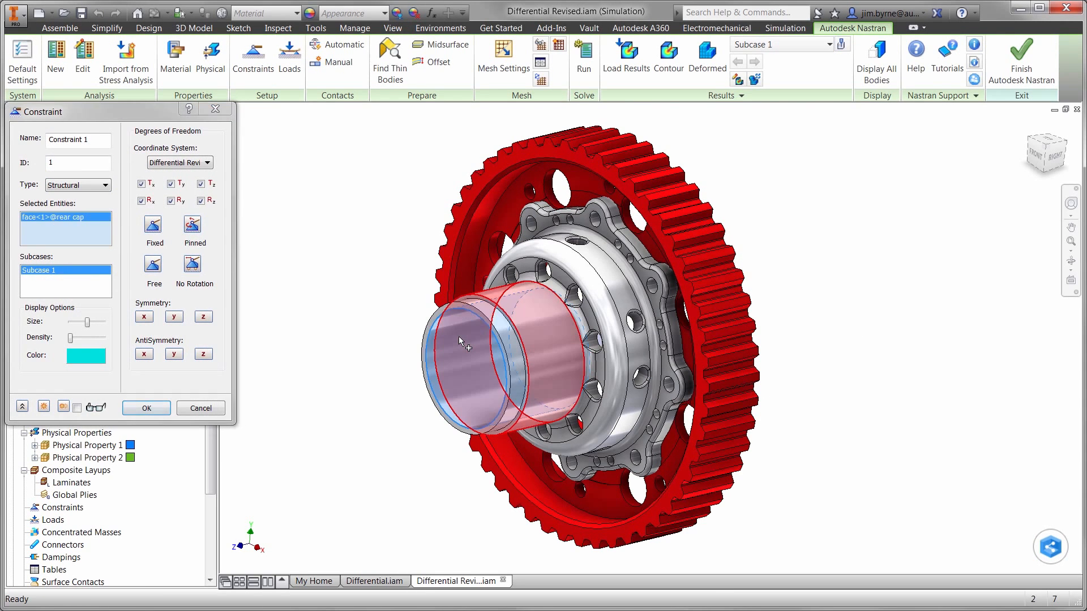
pyautogui.click(147, 408)
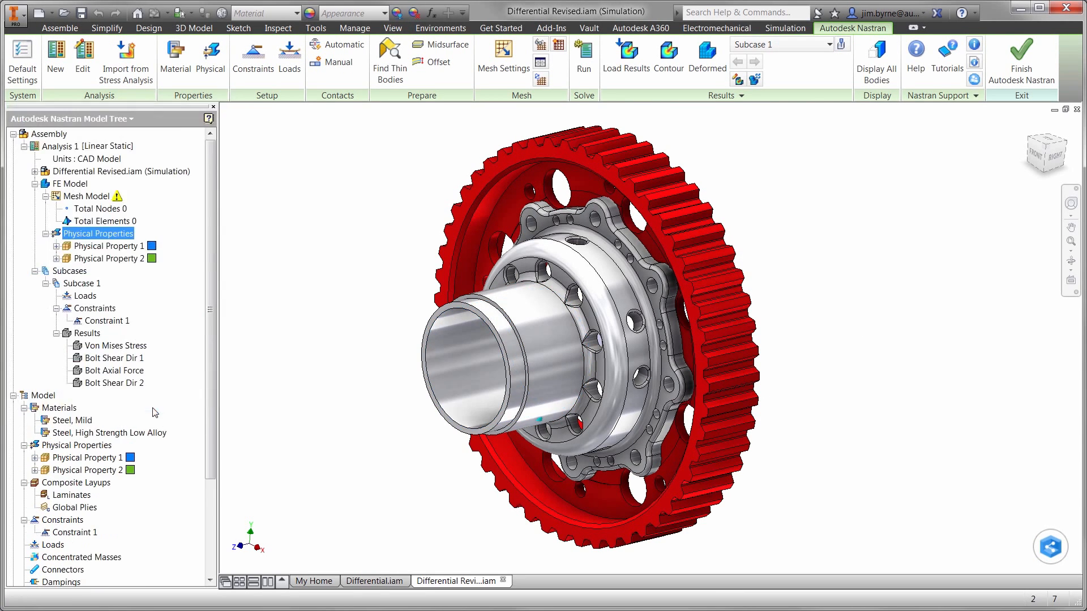
# Apply a negative total force normal to surface on two neighbouring tooth faces of the red gear for Subcase 1.
pyautogui.rightClick(321, 307)
pyautogui.click(380, 279)
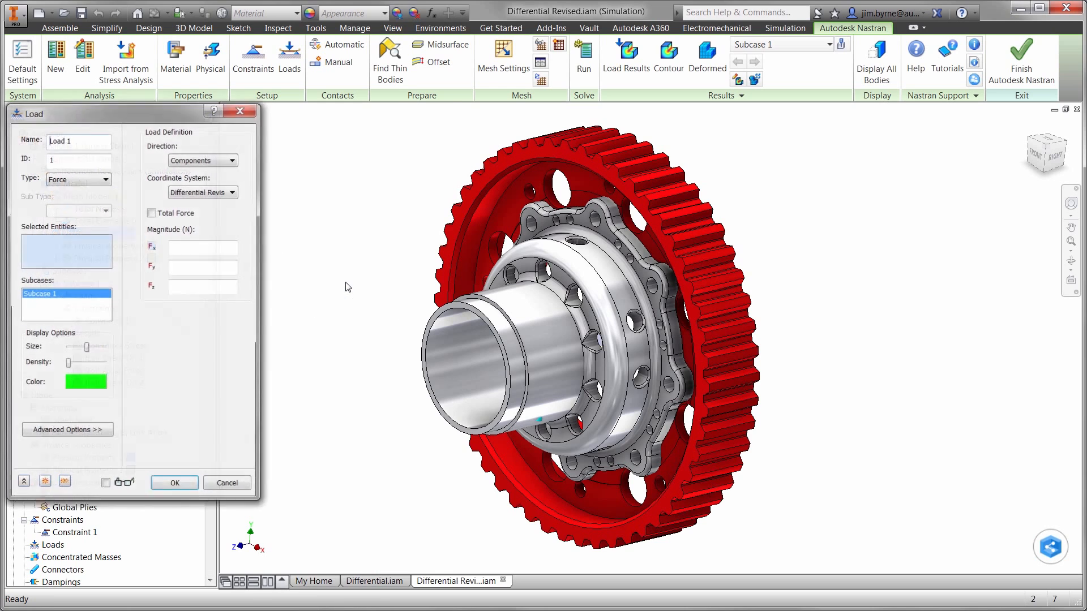
pyautogui.click(628, 153)
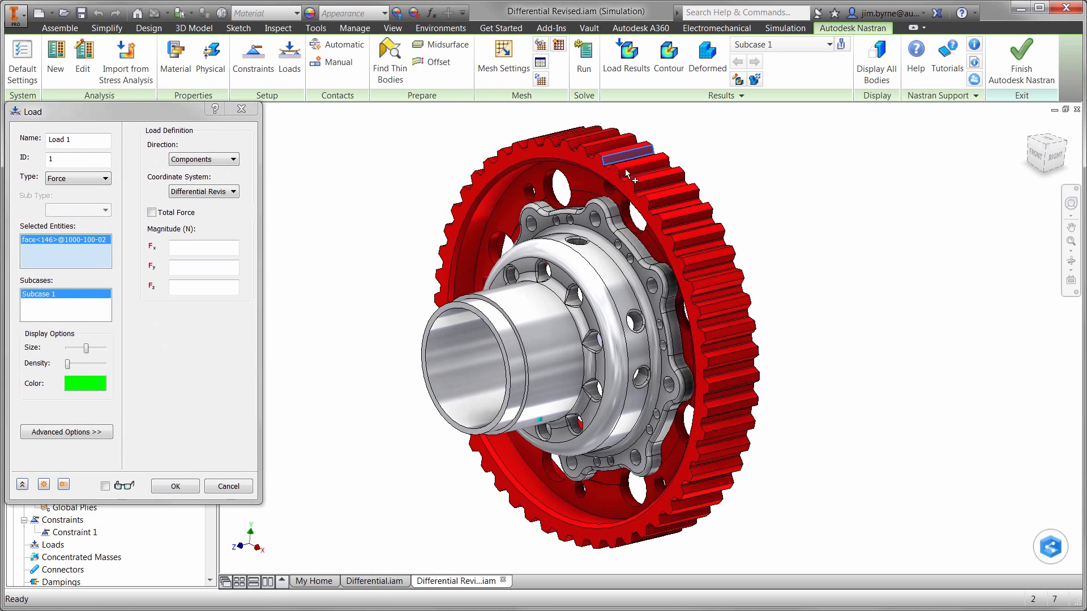
pyautogui.click(626, 173)
pyautogui.click(204, 159)
pyautogui.click(192, 175)
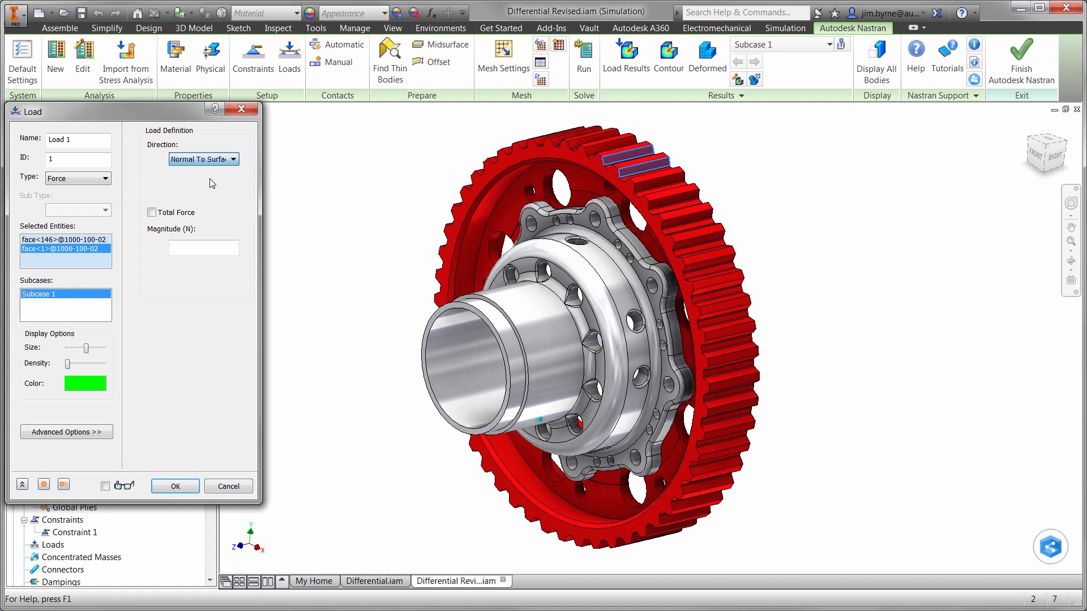
pyautogui.click(151, 212)
pyautogui.click(180, 249)
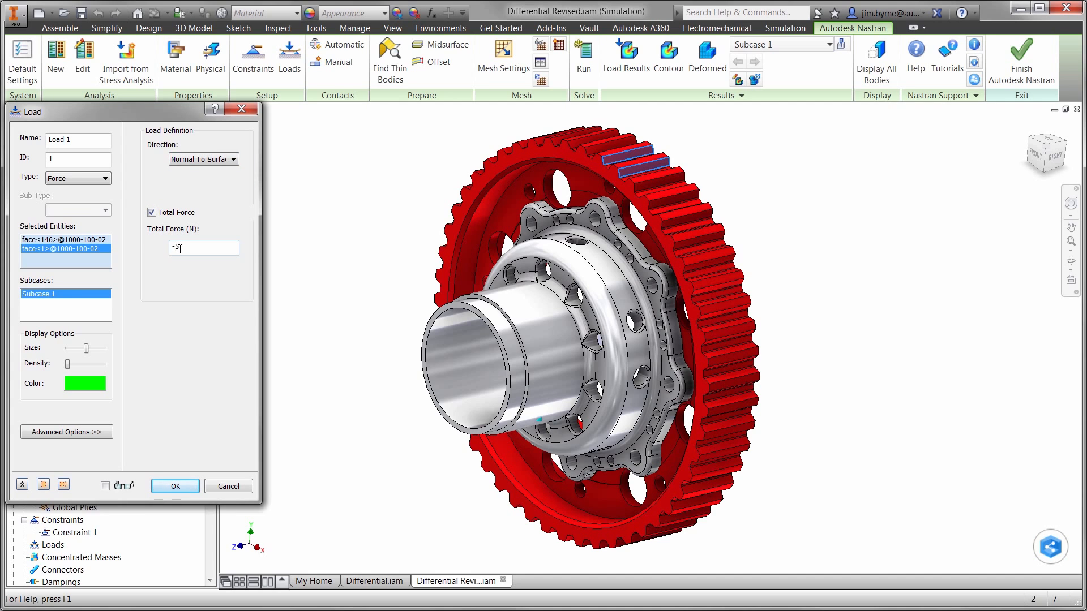
pyautogui.click(174, 486)
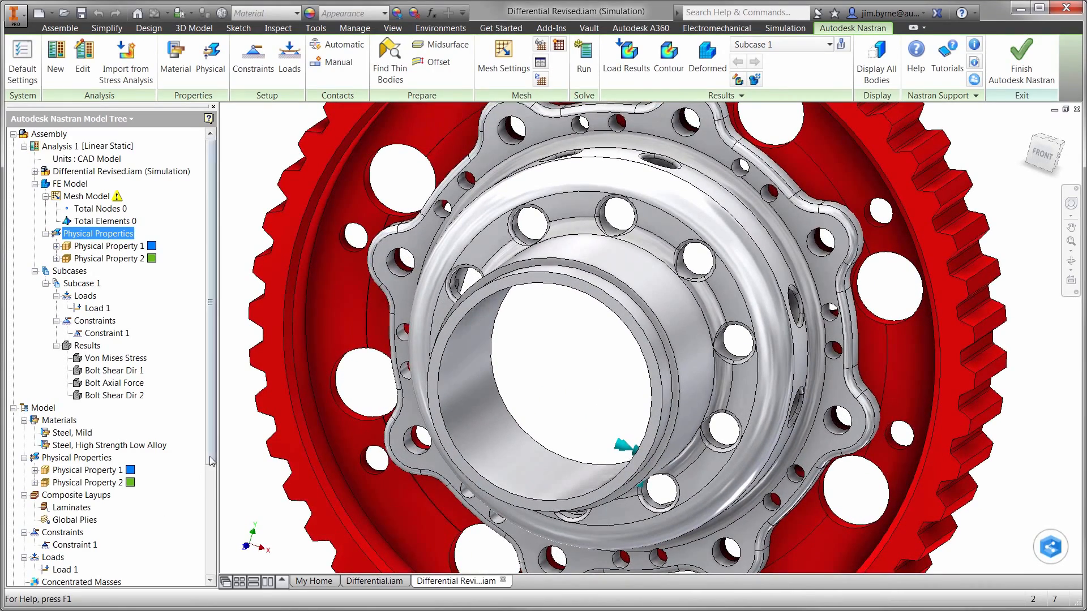
# Create a bolt connector in one rear cap flange hole, with the head on the 1000-100-02 hole edge and the nut on the rear cap edge.
pyautogui.scroll(-2, 211, 461)
pyautogui.rightClick(76, 570)
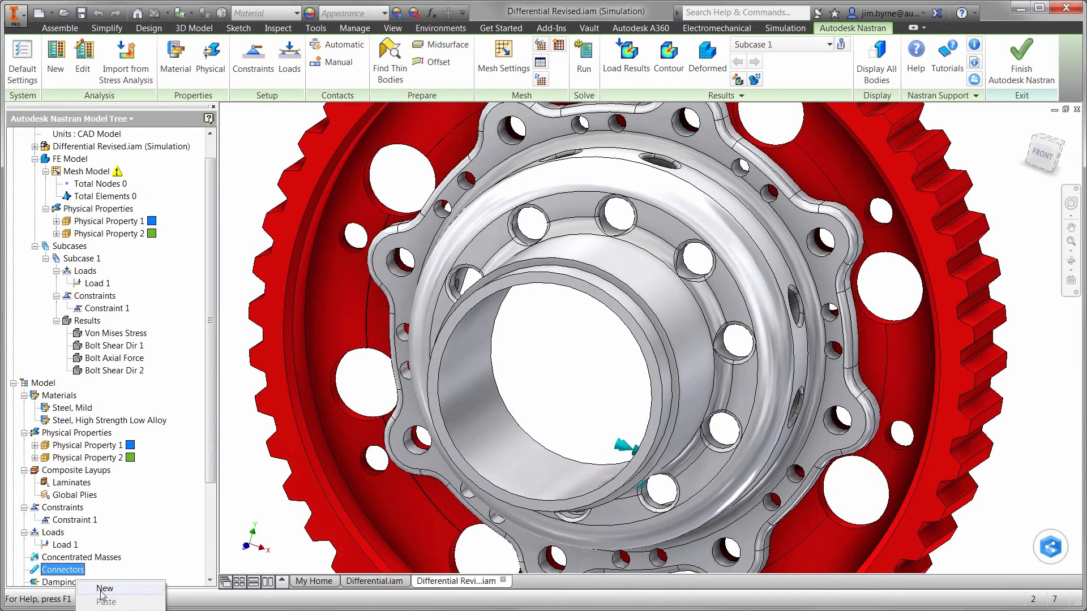
pyautogui.click(103, 589)
pyautogui.click(80, 161)
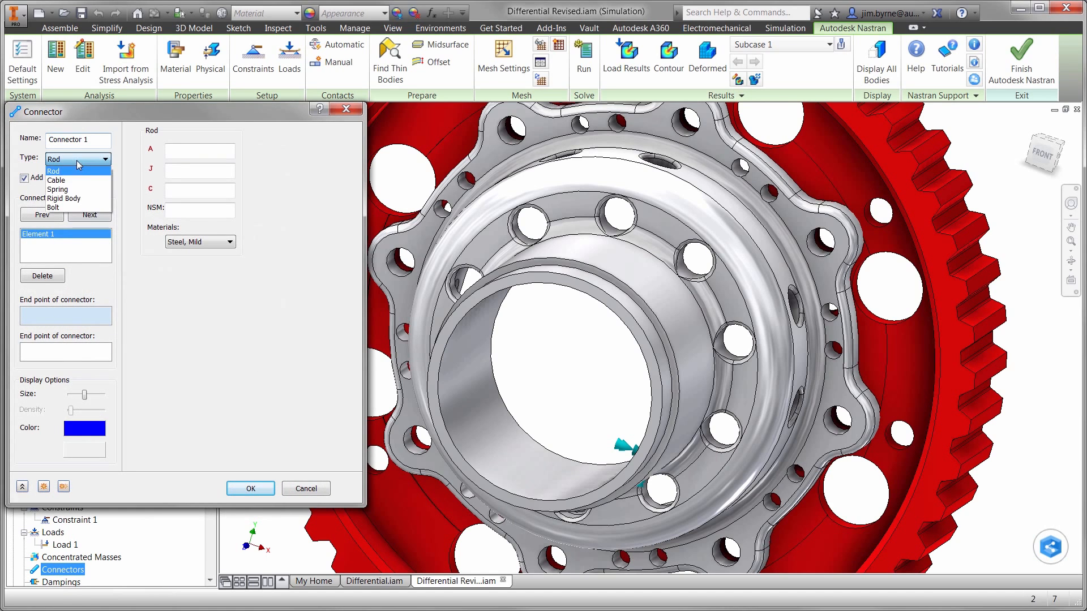
pyautogui.click(76, 211)
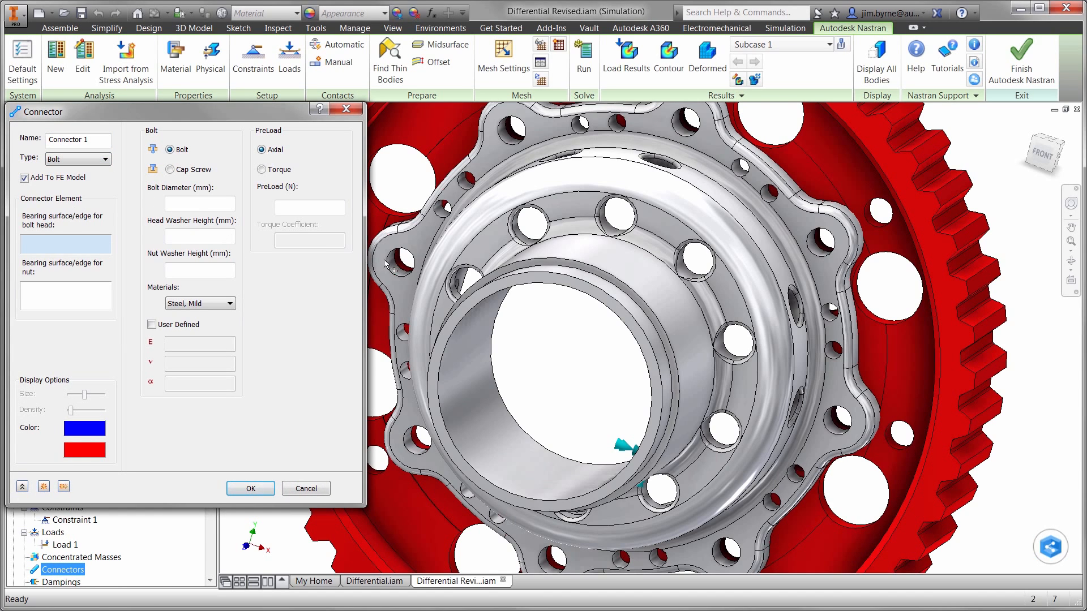
pyautogui.click(396, 277)
pyautogui.click(396, 279)
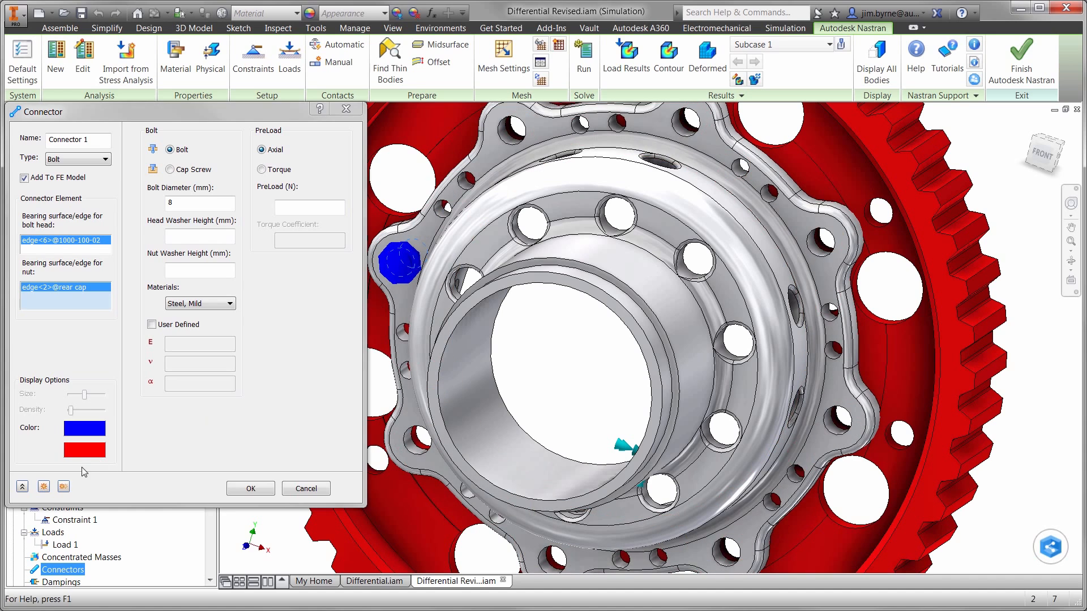
# Duplicate the bolt connector into the next two flange holes clockwise, reassigning the head edge on 1000-100-02 and the nut edge on the rear cap.
pyautogui.click(63, 487)
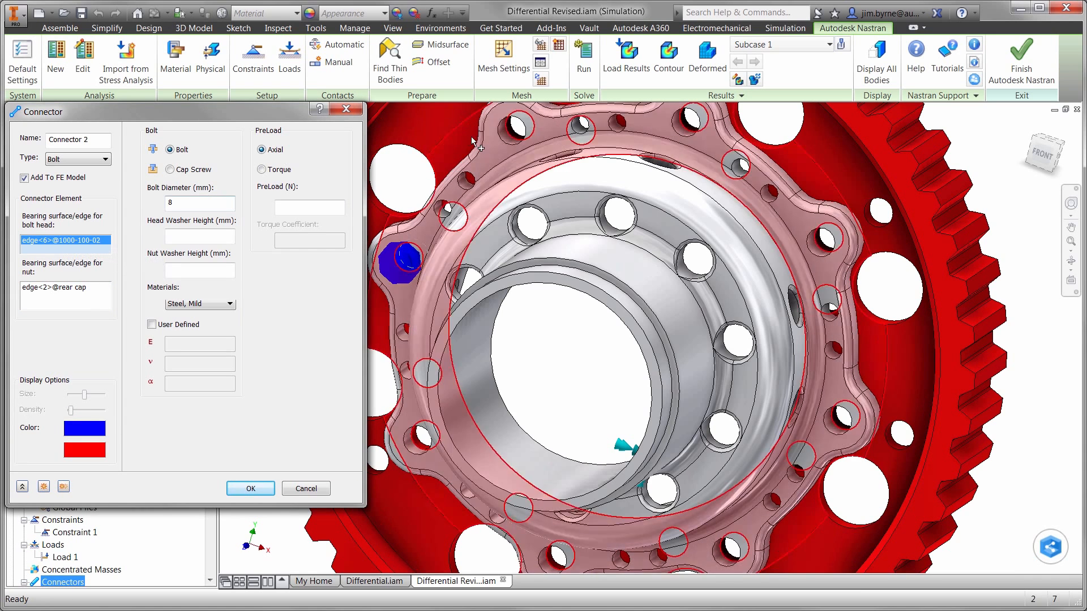
pyautogui.click(501, 139)
pyautogui.click(501, 138)
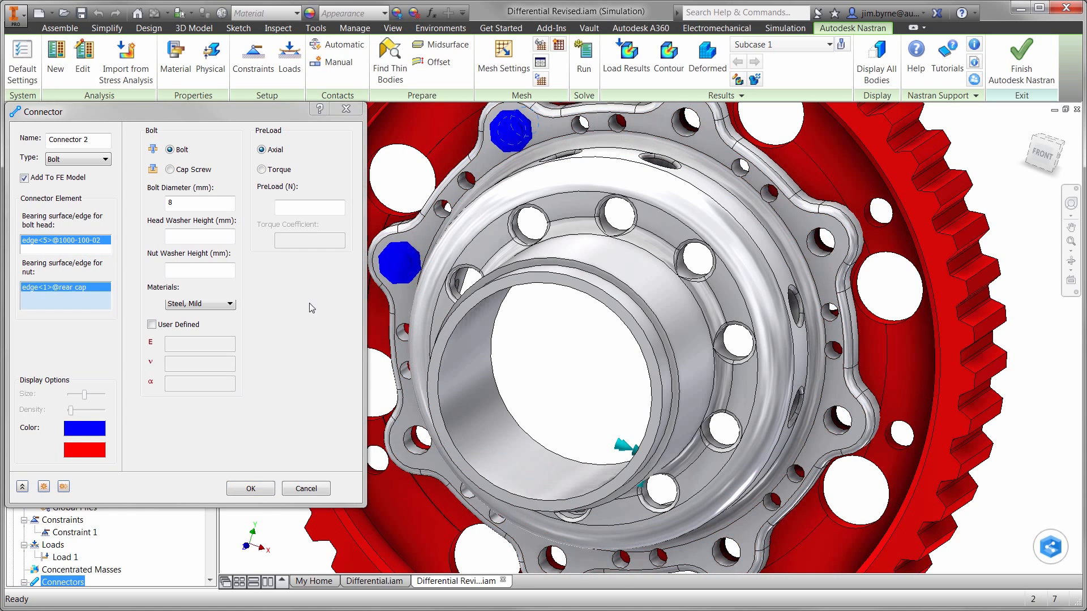
pyautogui.click(63, 487)
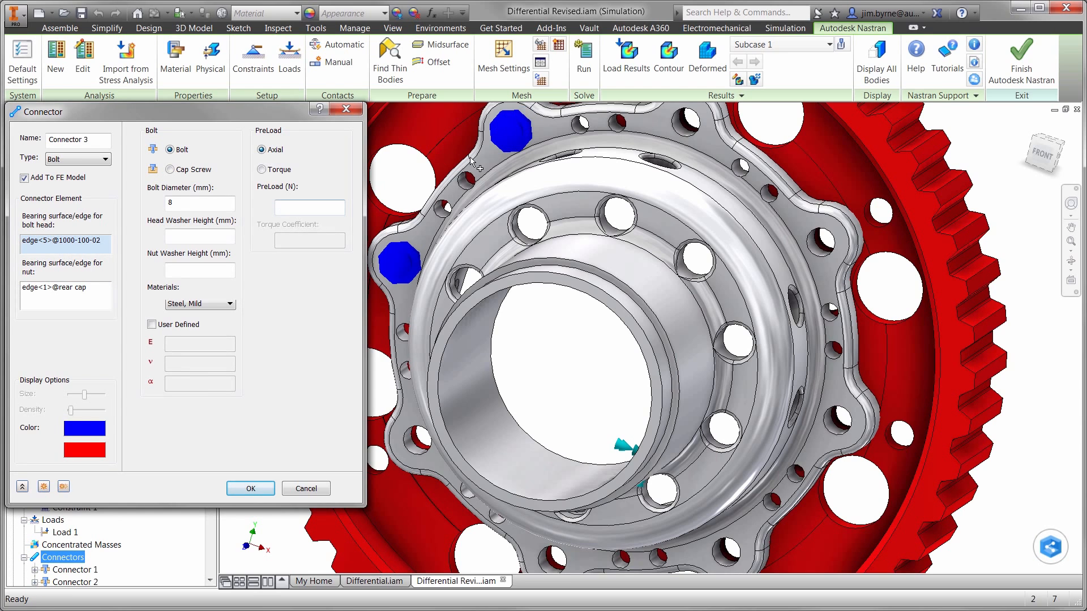
pyautogui.click(676, 131)
pyautogui.click(676, 132)
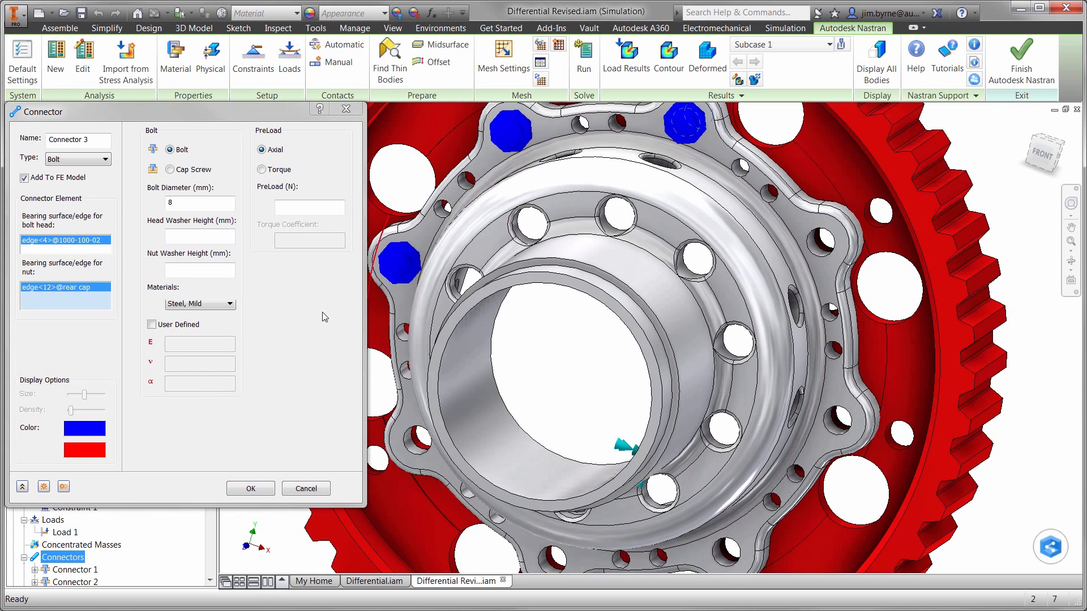
# Add duplicate bolt connectors for the fourth and fifth flange holes clockwise, using their matching head and nut edges.
pyautogui.click(63, 487)
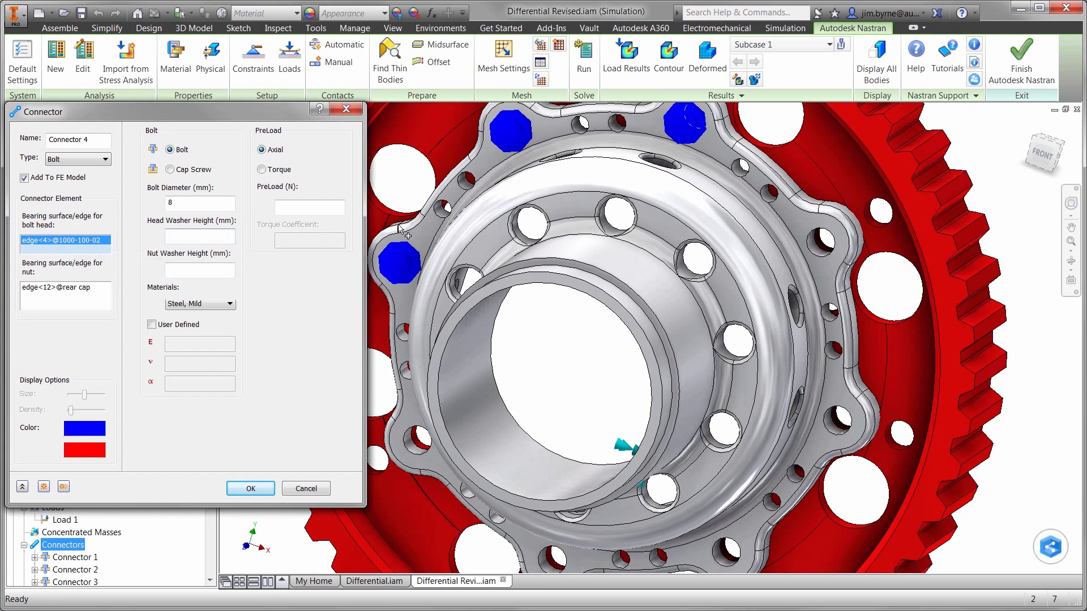
pyautogui.click(813, 252)
pyautogui.click(814, 253)
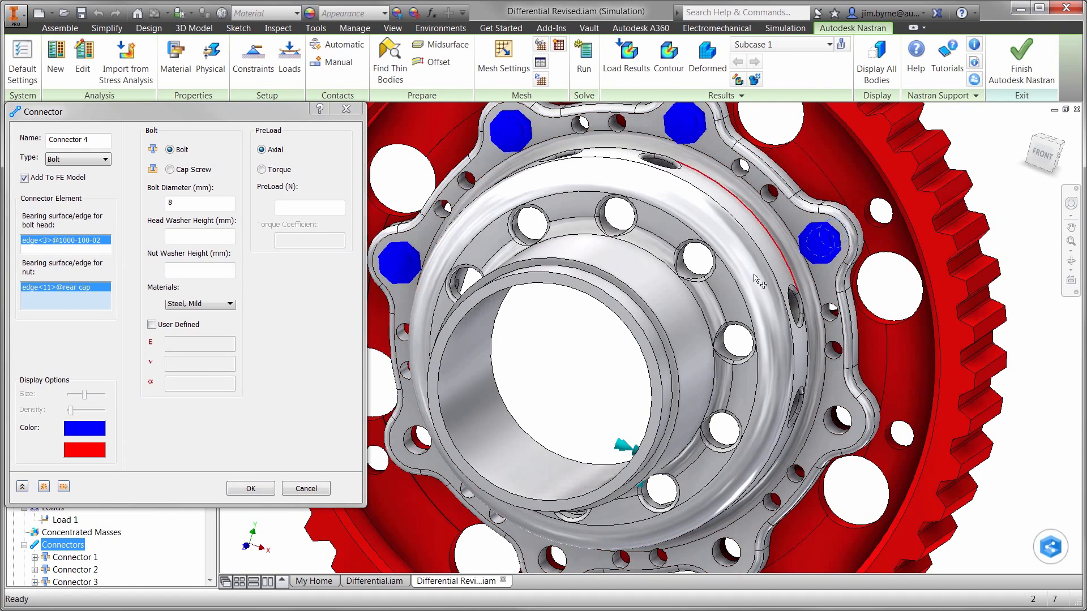
pyautogui.click(64, 487)
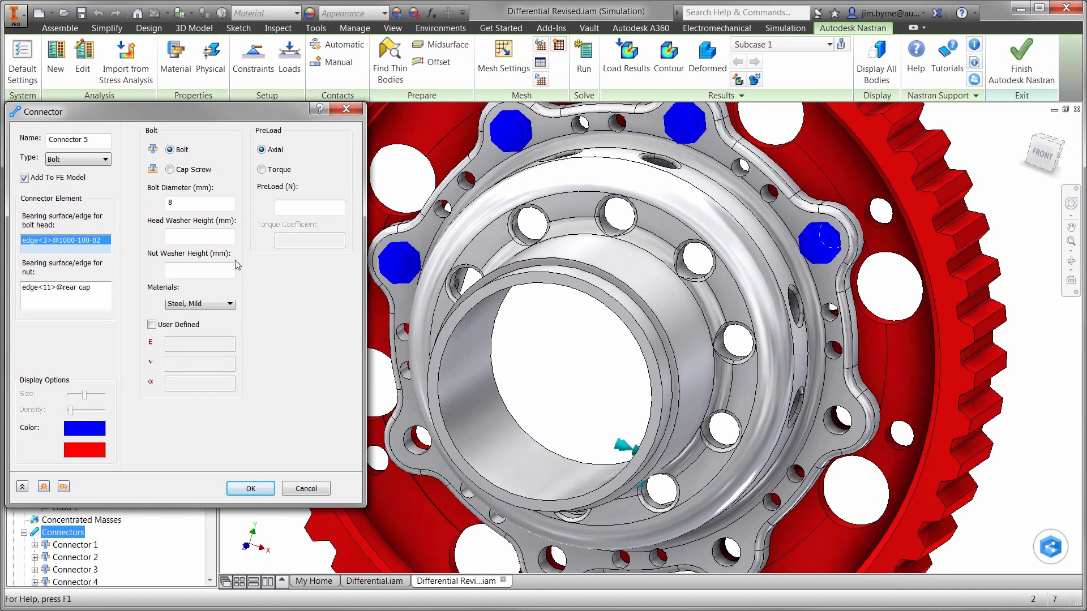
pyautogui.click(838, 433)
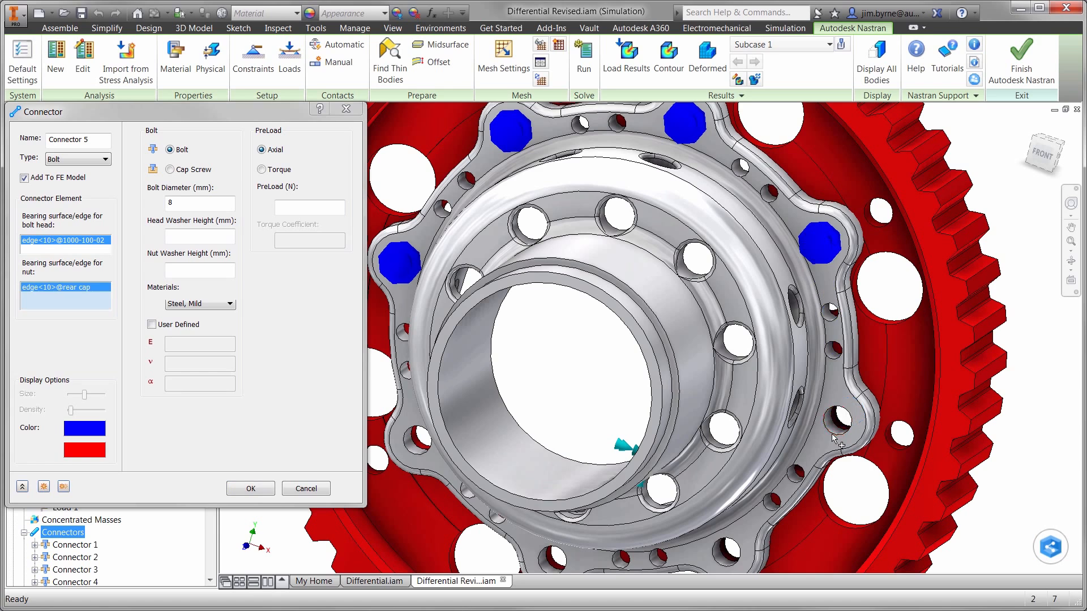
# Complete the eight-bolt pattern by duplicating the connector into the remaining three flange holes with their head and nut edges.
pyautogui.click(64, 487)
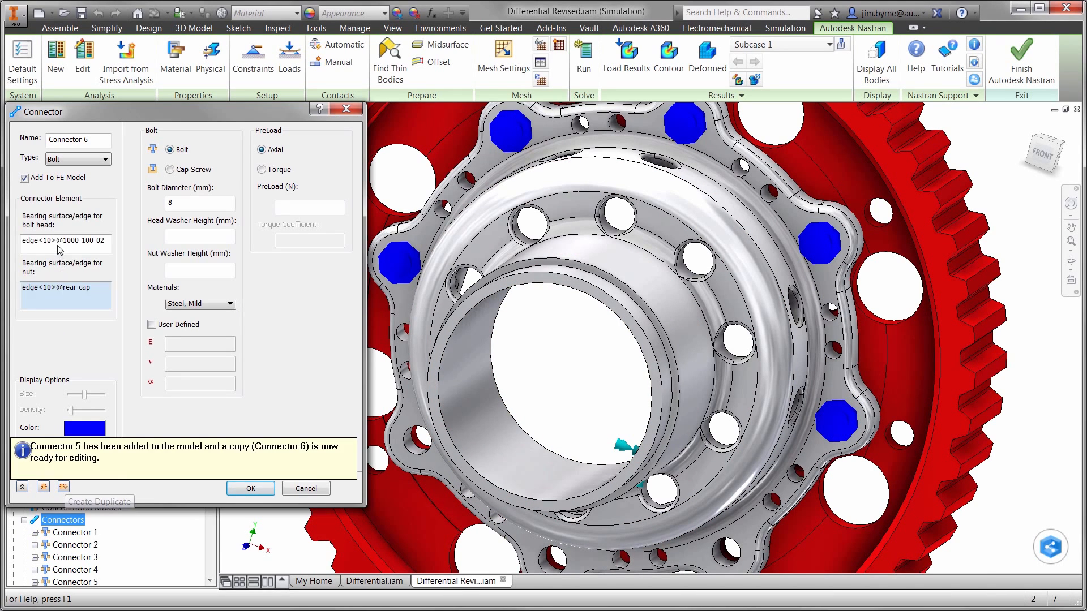
pyautogui.click(729, 549)
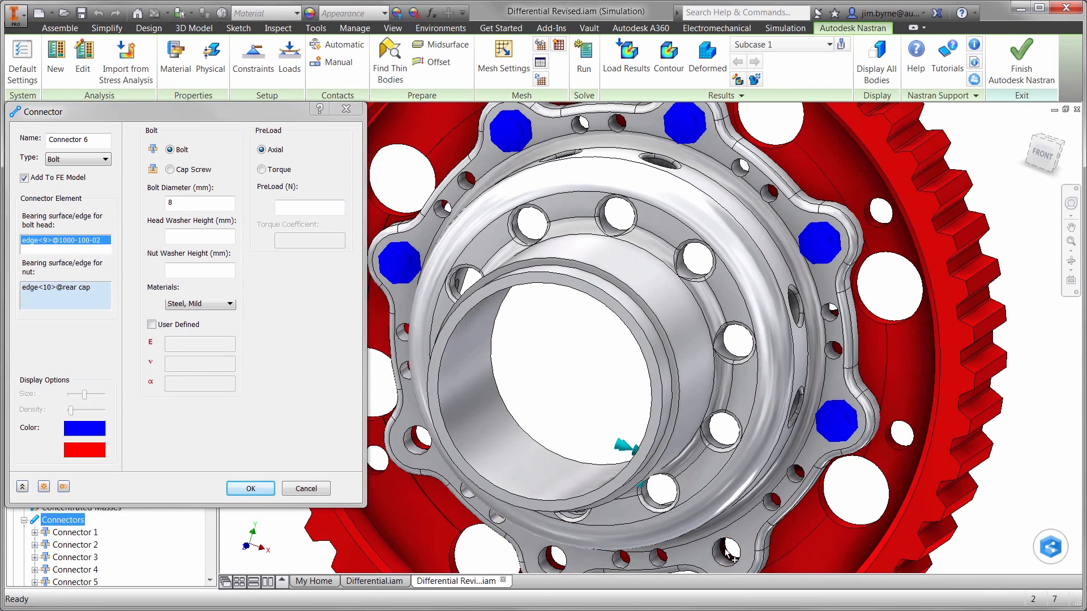
pyautogui.click(63, 487)
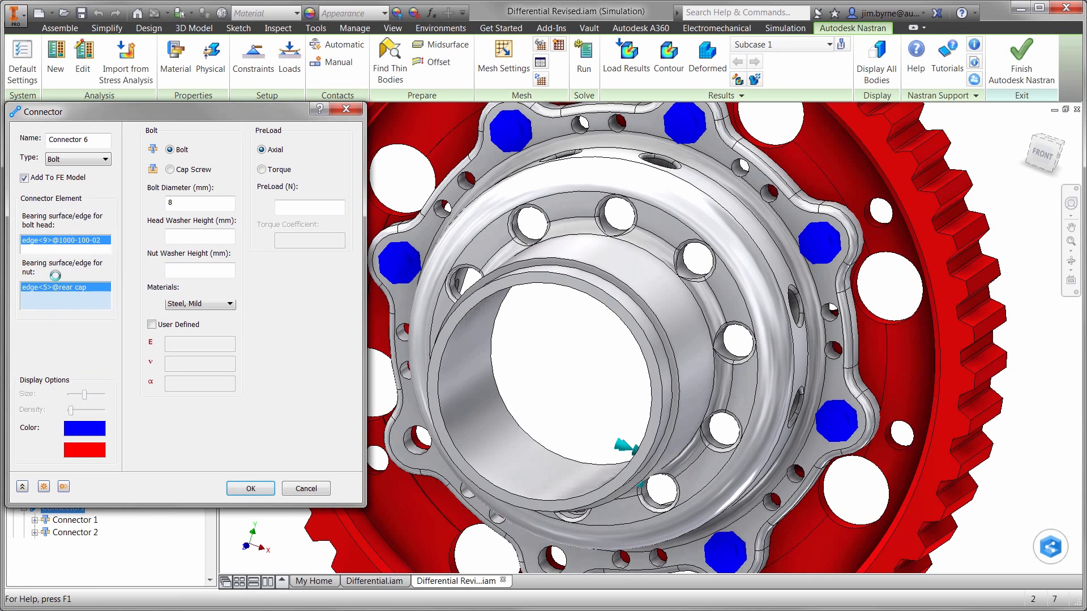
pyautogui.click(559, 561)
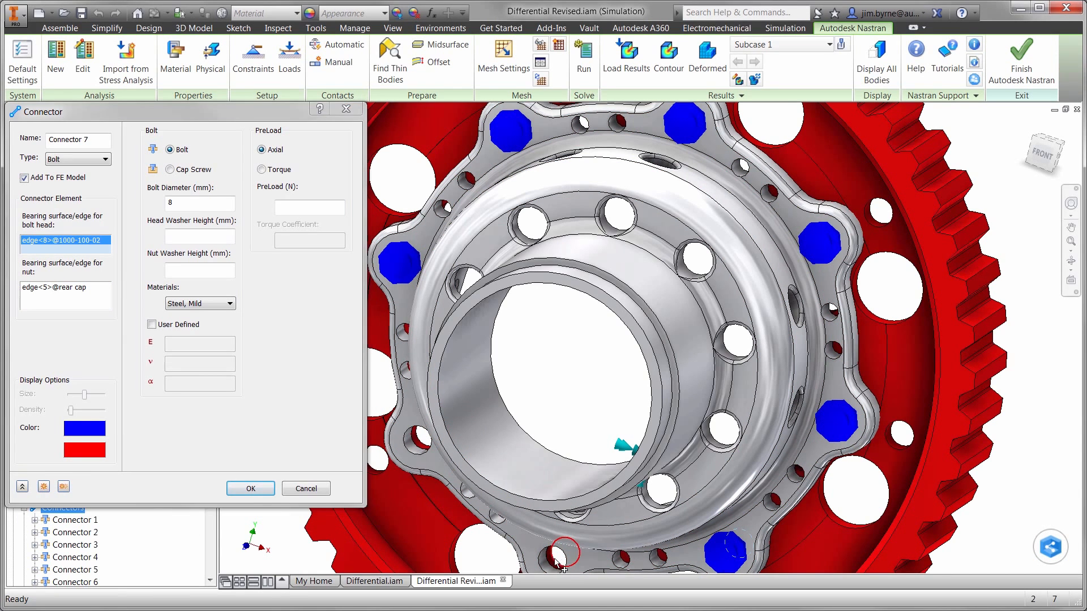
pyautogui.click(64, 486)
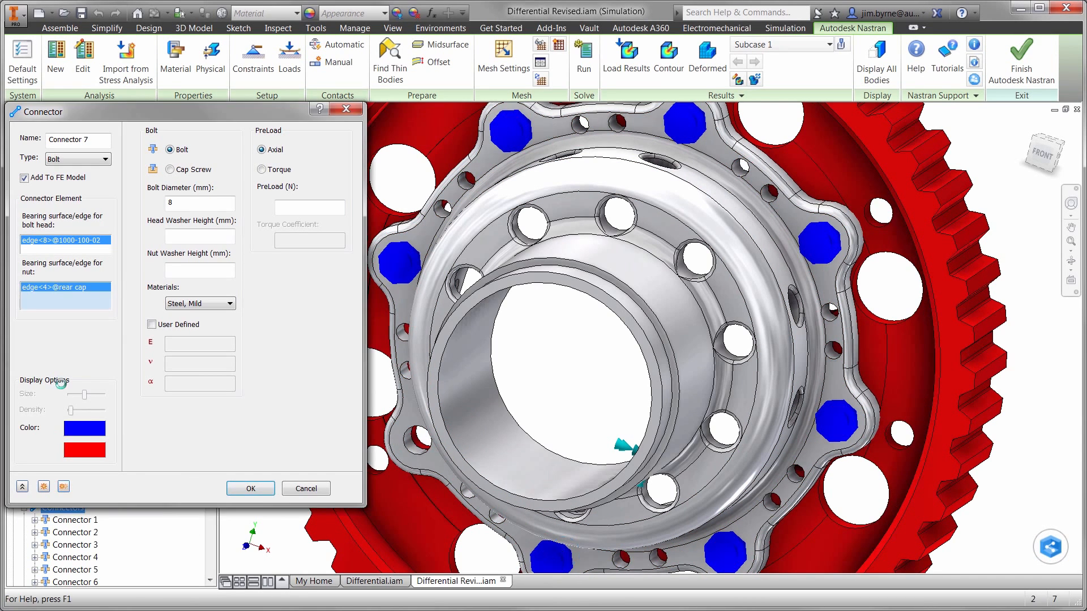
pyautogui.click(419, 449)
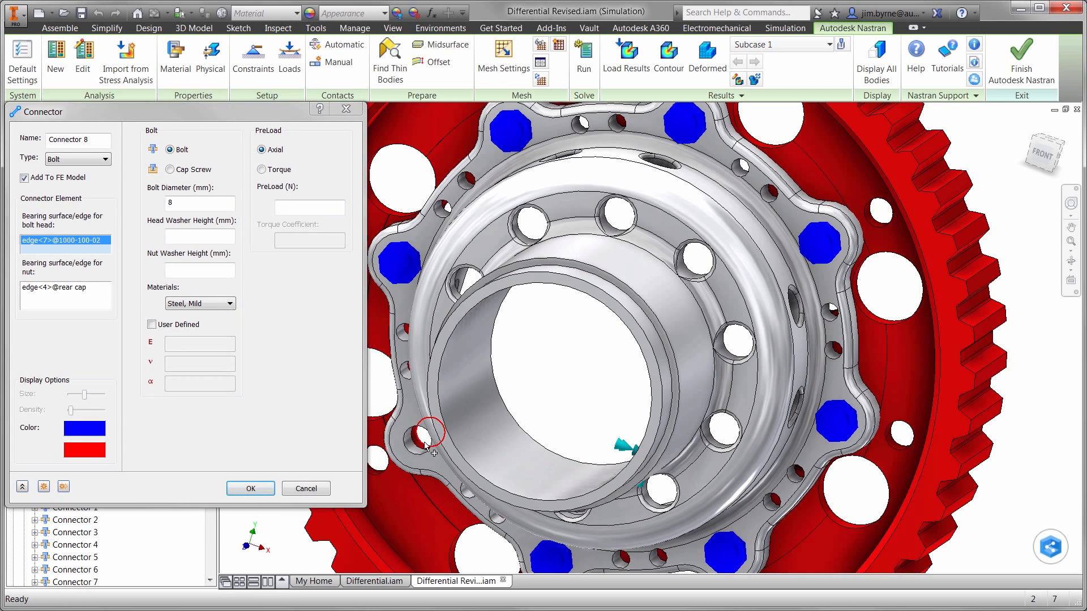
pyautogui.click(251, 489)
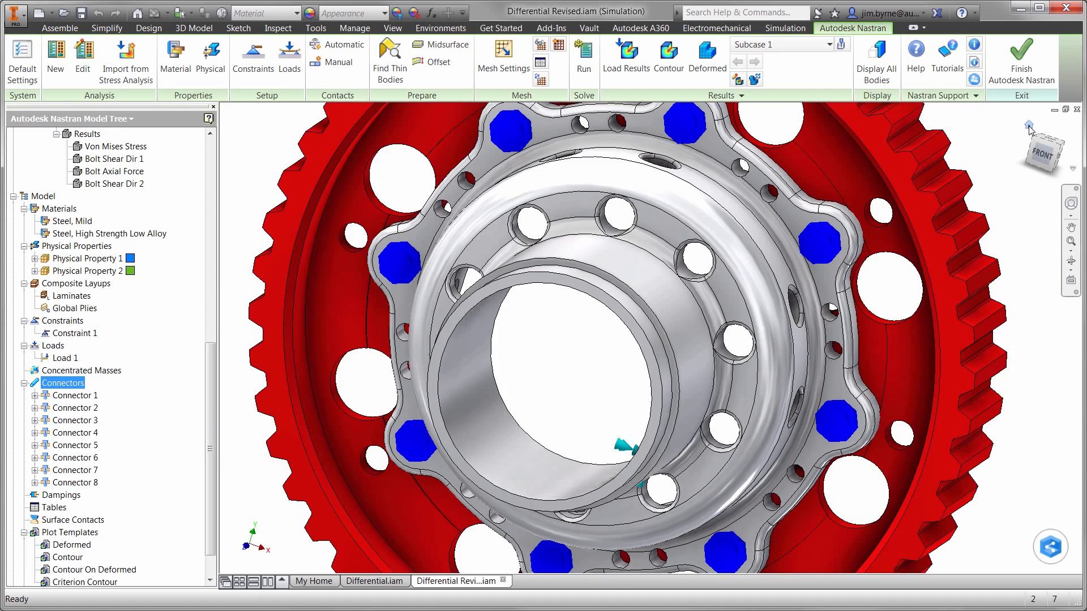
# Generate the mesh for the differential assembly and run the linear static analysis.
pyautogui.click(1029, 125)
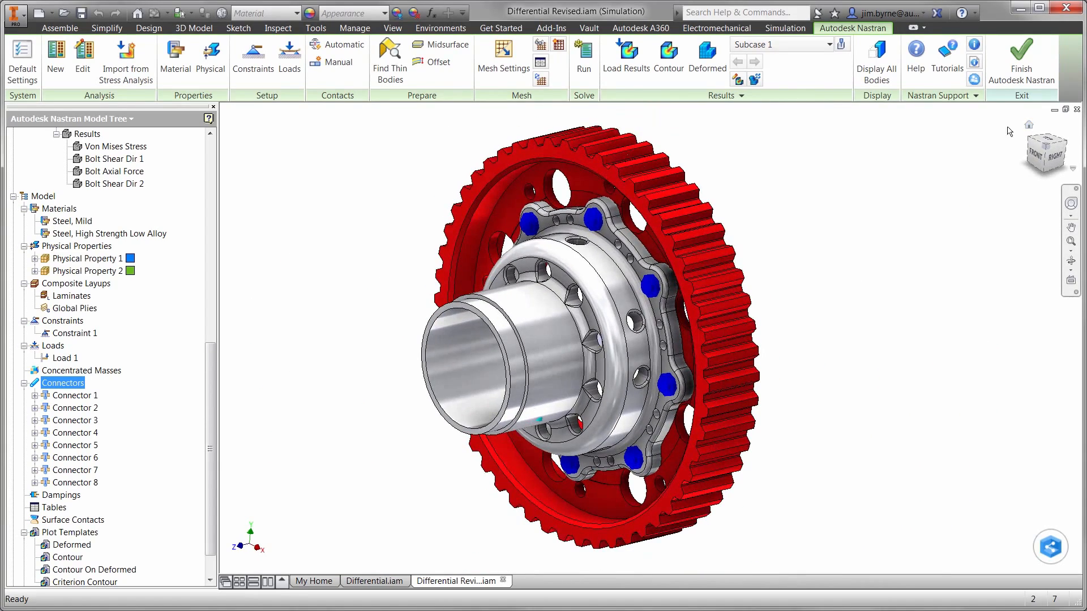
pyautogui.click(541, 81)
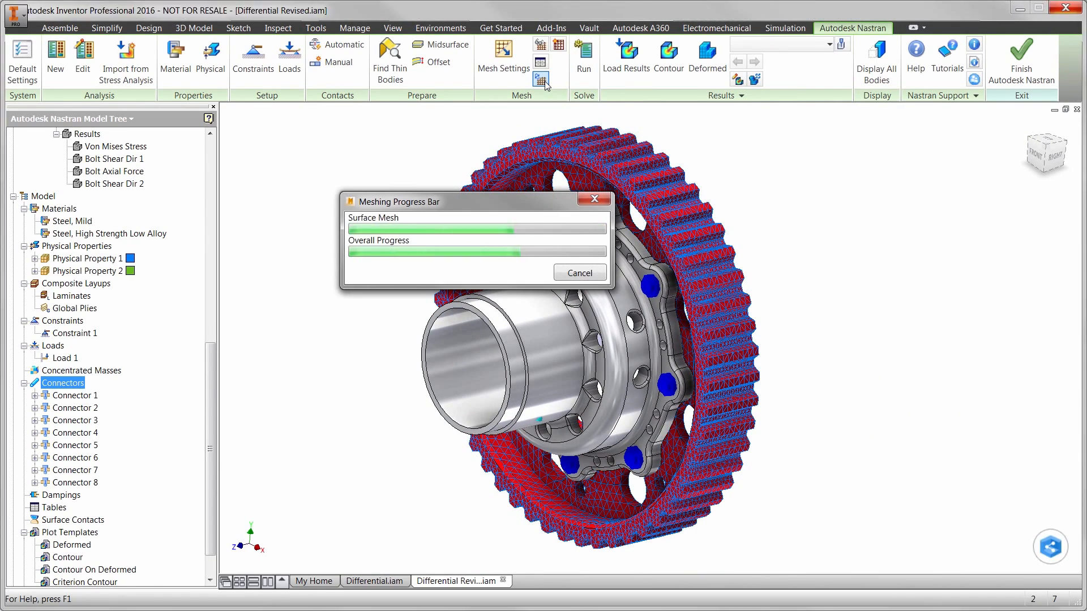
pyautogui.click(578, 69)
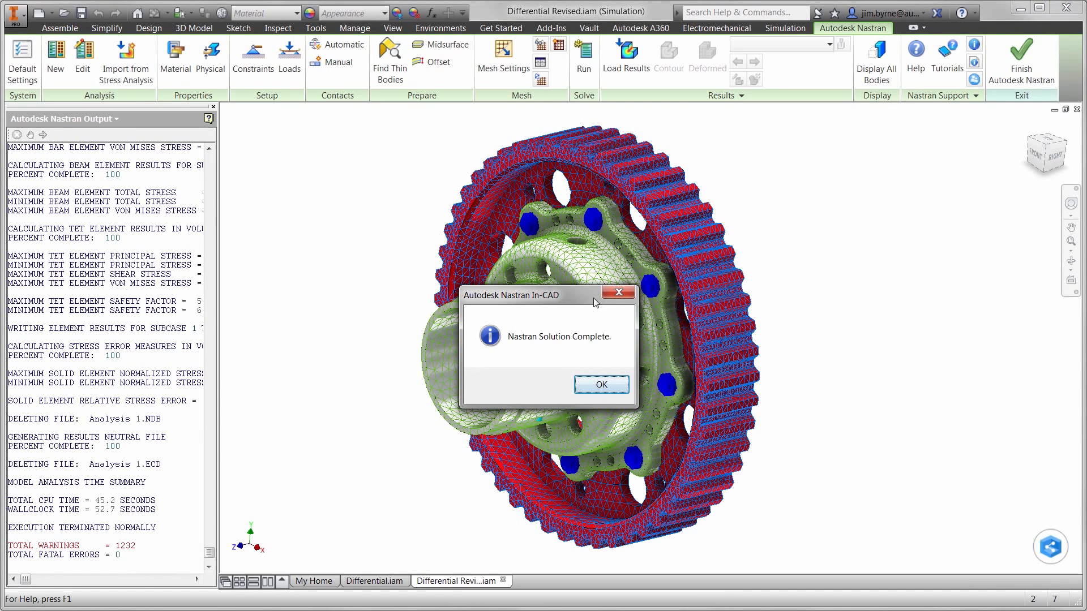
pyautogui.click(601, 384)
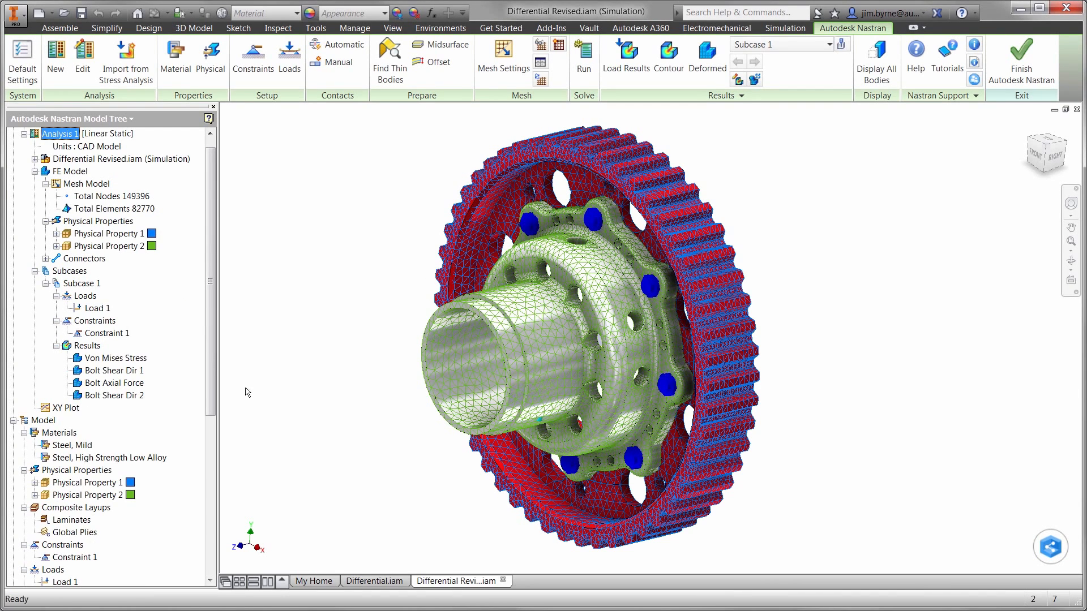
# Display the Bolt Axial Force, Bolt Shear Dir 1 and Bolt Shear Dir 2 contours, probing the bolts for their forces.
pyautogui.click(108, 383)
pyautogui.doubleClick(108, 383)
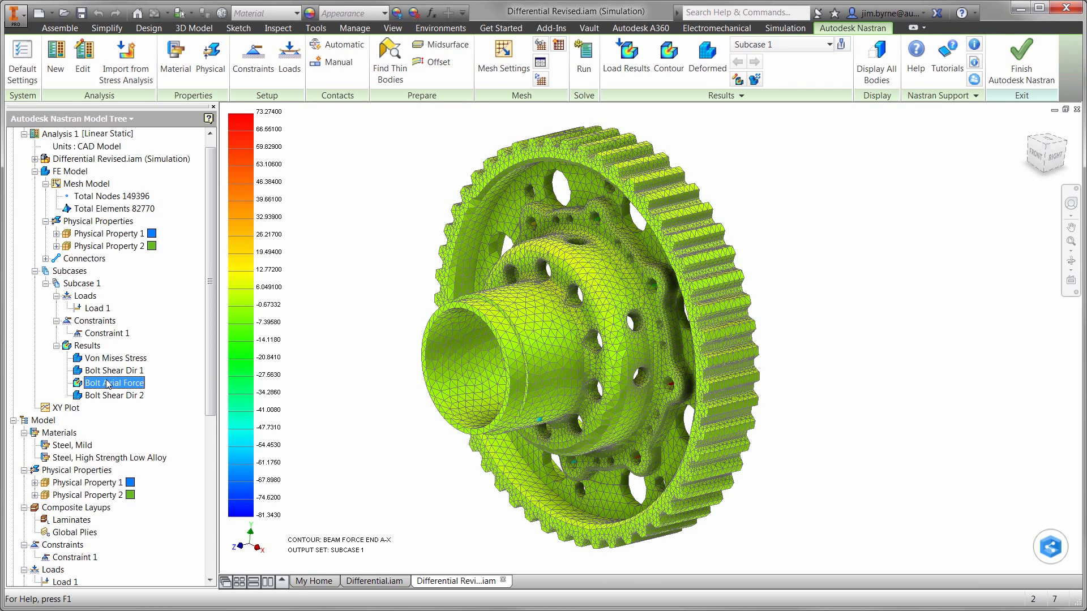
pyautogui.doubleClick(108, 371)
pyautogui.click(842, 45)
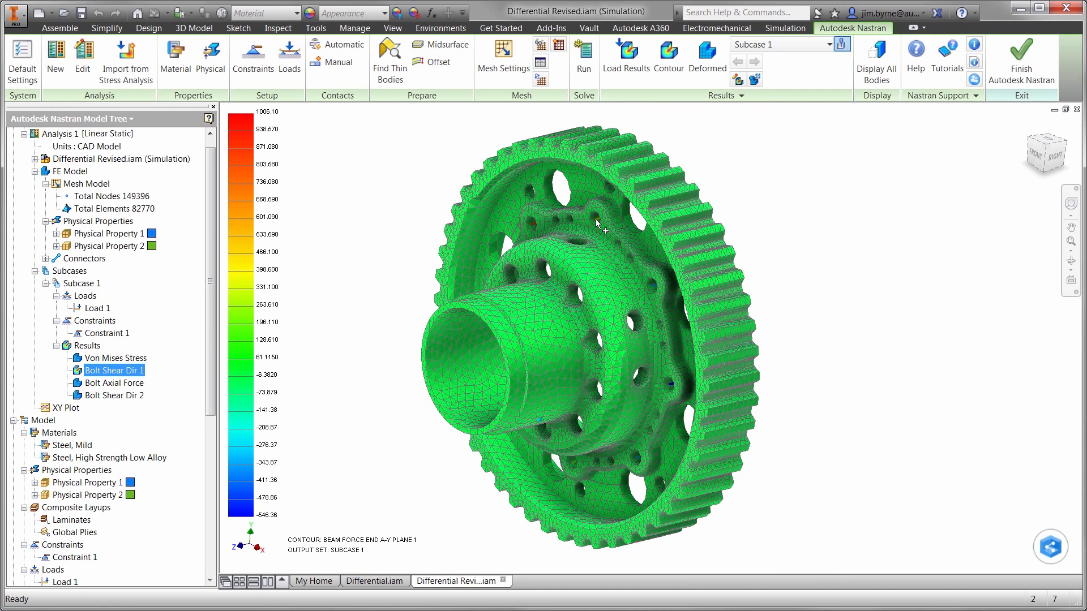
pyautogui.click(99, 395)
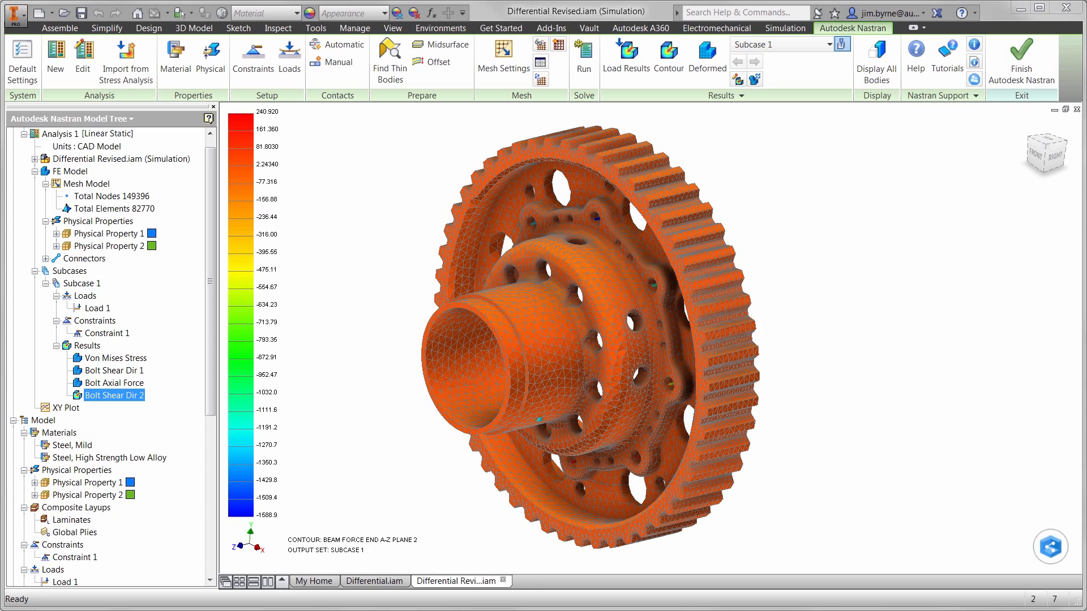
# Switch to AllowableBoltLoad.xlsx in Excel and enter tensile force 73 N, plane 1 shear 322 N and plane 2 shear 1588 N.
pyautogui.hotkey('alt', 'Tab')
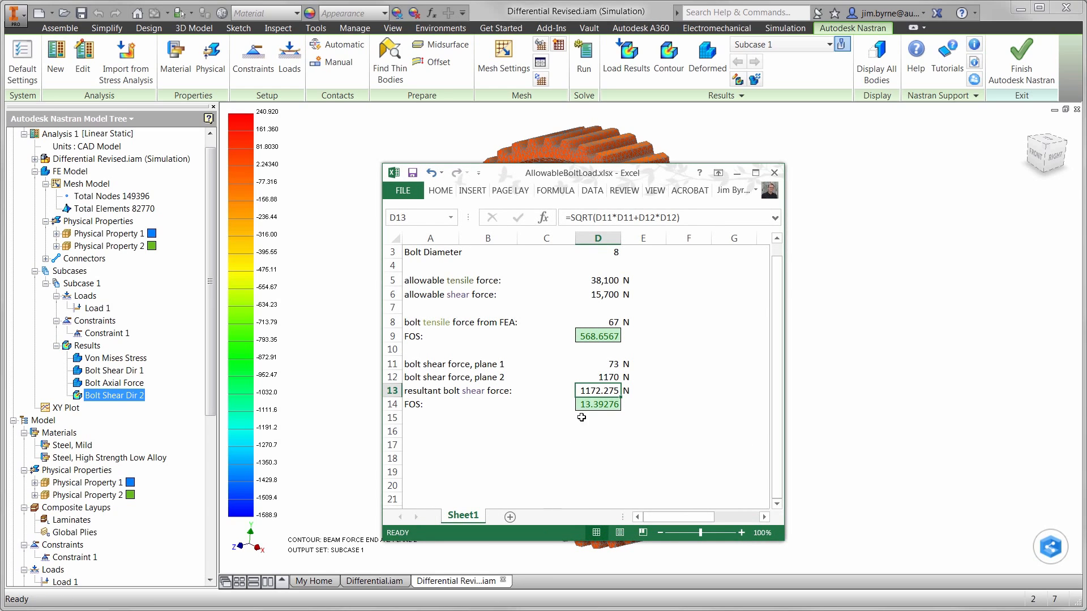
pyautogui.click(610, 323)
pyautogui.write('73')
pyautogui.press('Return')
pyautogui.press('Return')
pyautogui.press('Down')
pyautogui.write('322')
pyautogui.press('Return')
pyautogui.write('15')
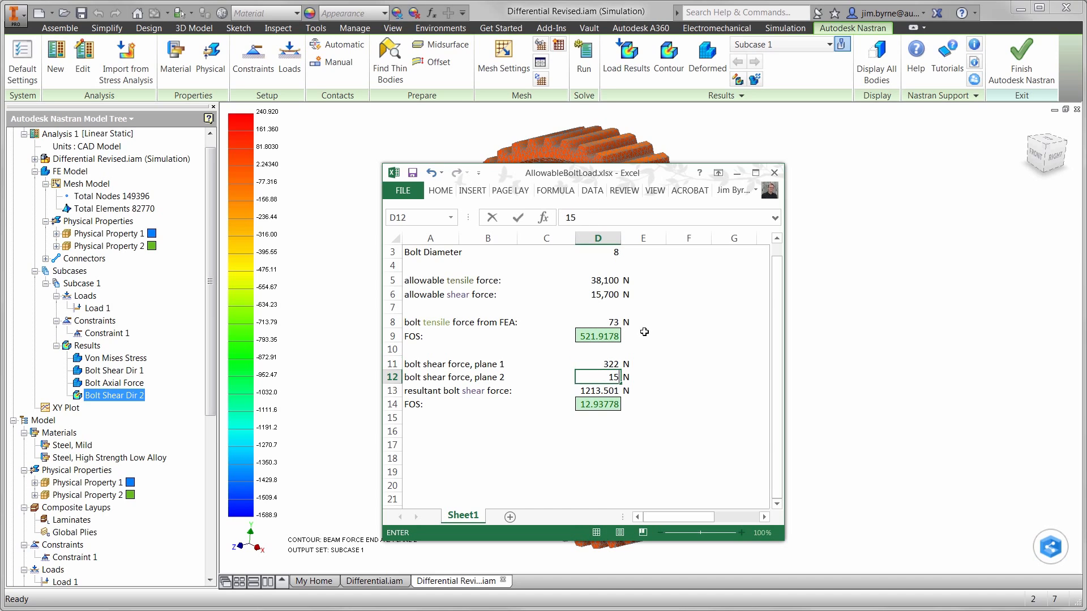
pyautogui.write('88')
pyautogui.press('Return')
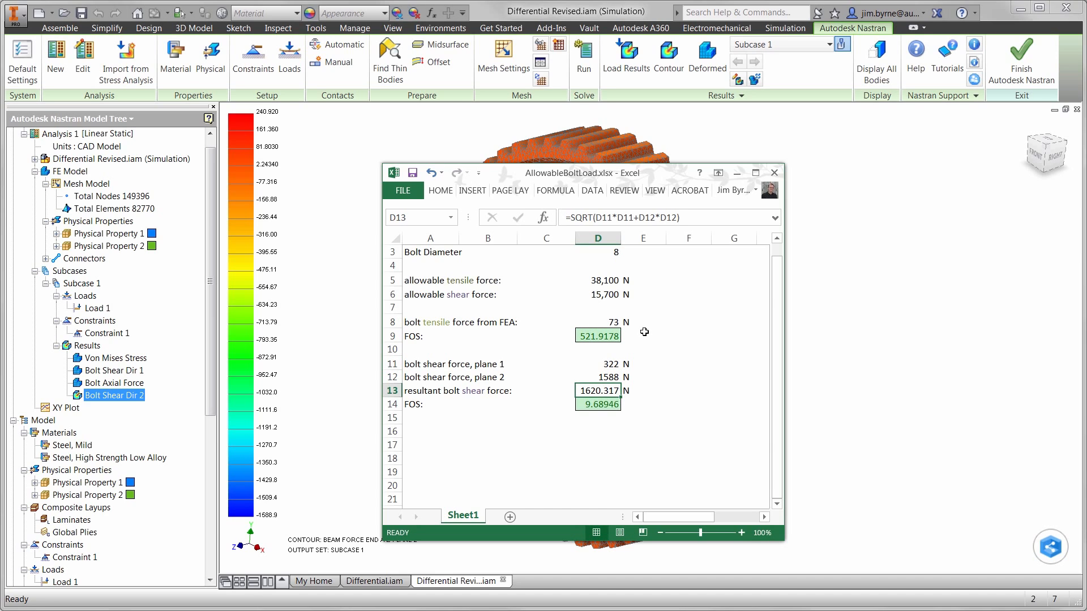
# Set the bolt diameter in the allowable load sheet to 6.
pyautogui.click(607, 254)
pyautogui.click(627, 252)
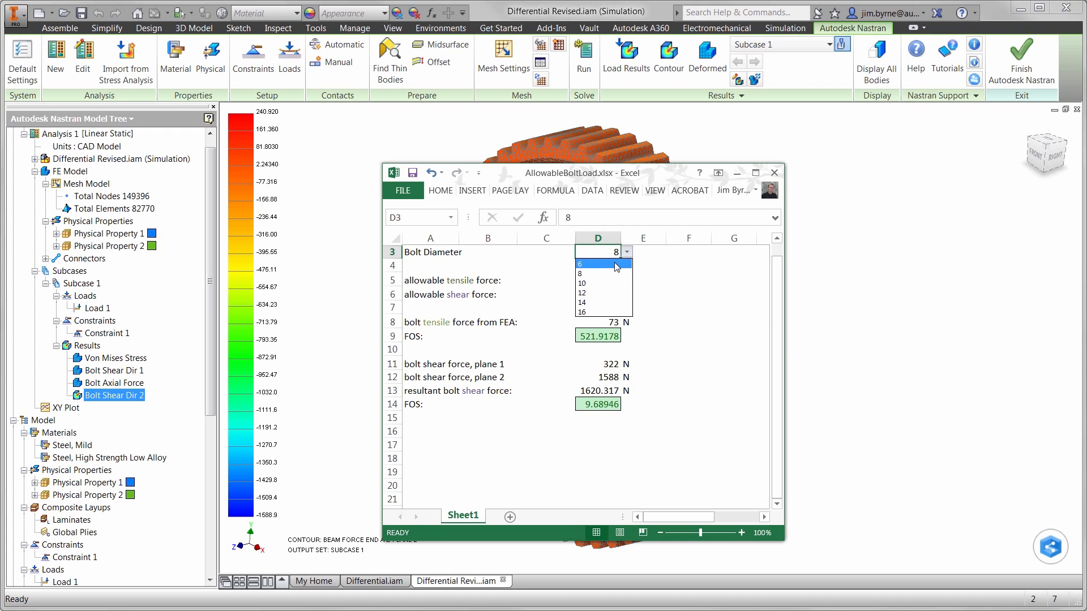
pyautogui.click(617, 264)
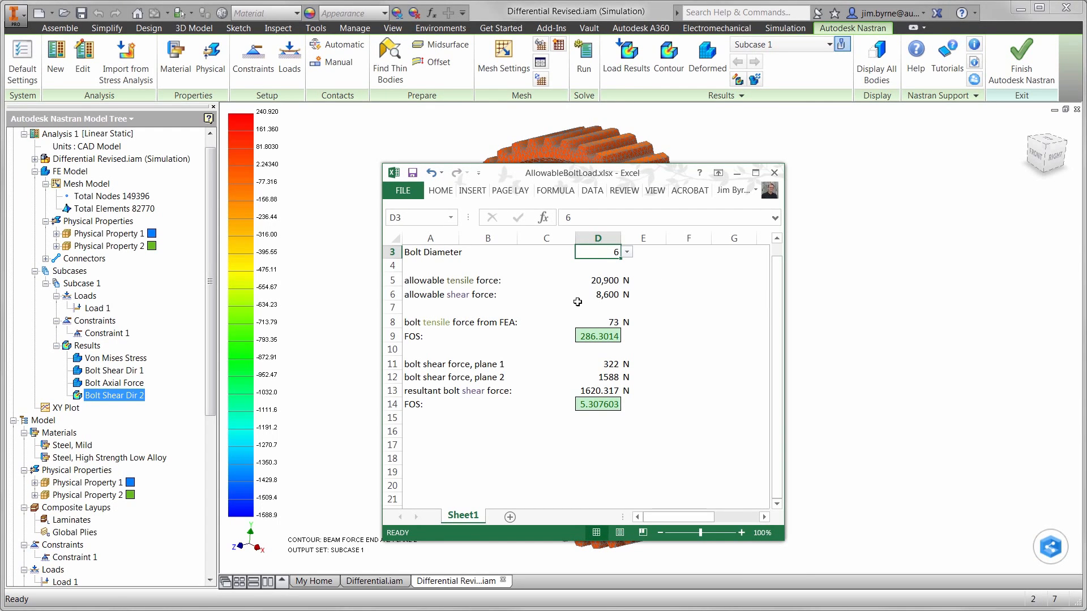
# Switch back to the Differential Revised.iam simulation in Inventor and display its Von Mises Stress contour.
pyautogui.click(321, 358)
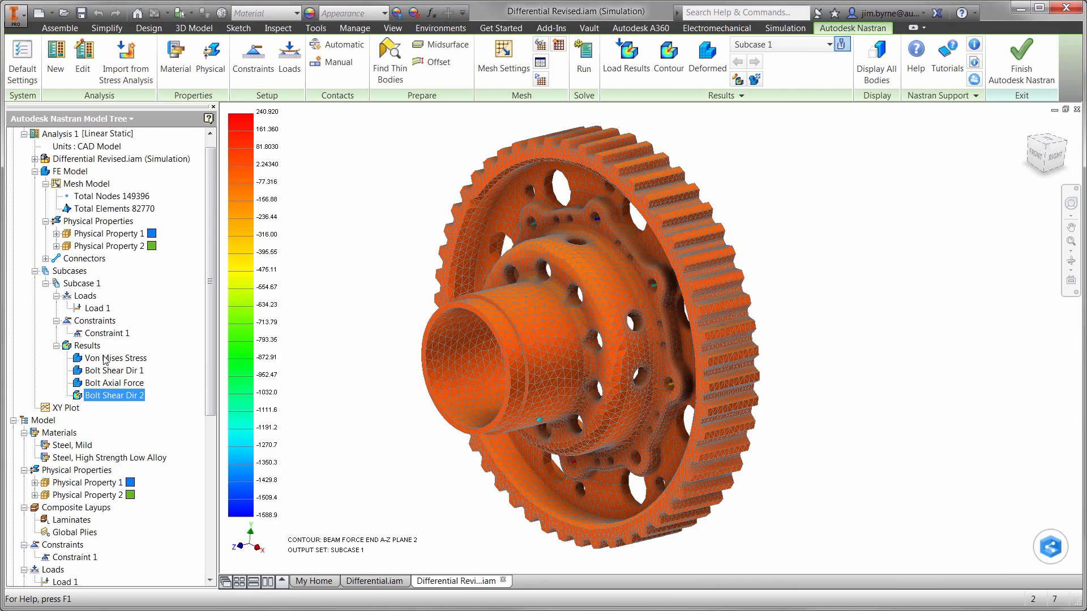
pyautogui.click(95, 358)
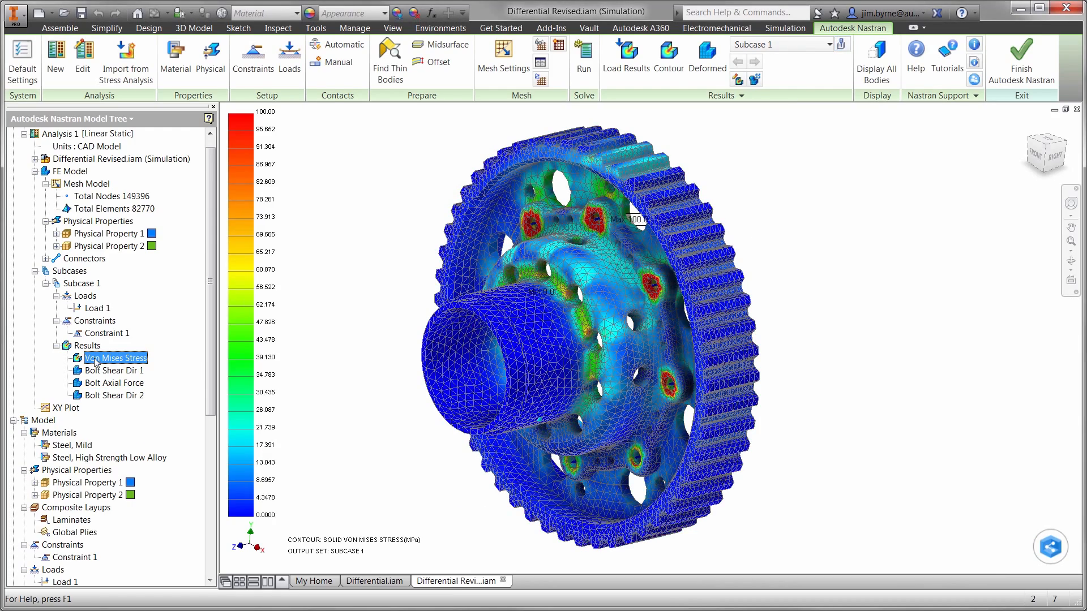